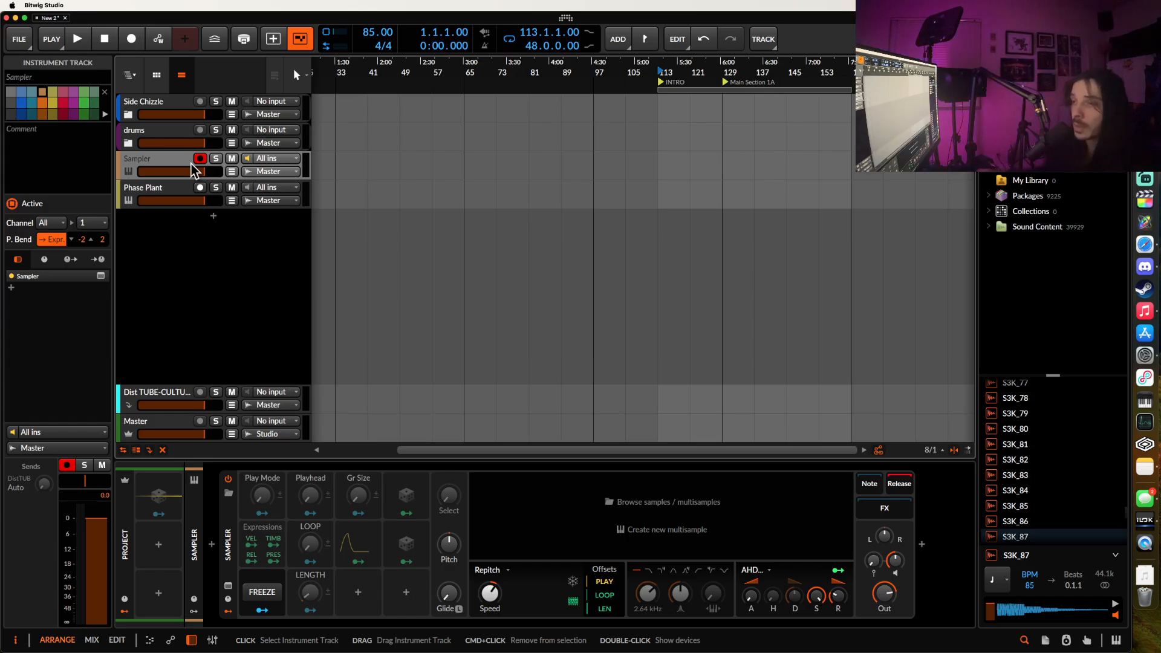
Step: Open the Phase Plant track's synth window to look over its oscillators and effects, and close it again
left_click(183, 192)
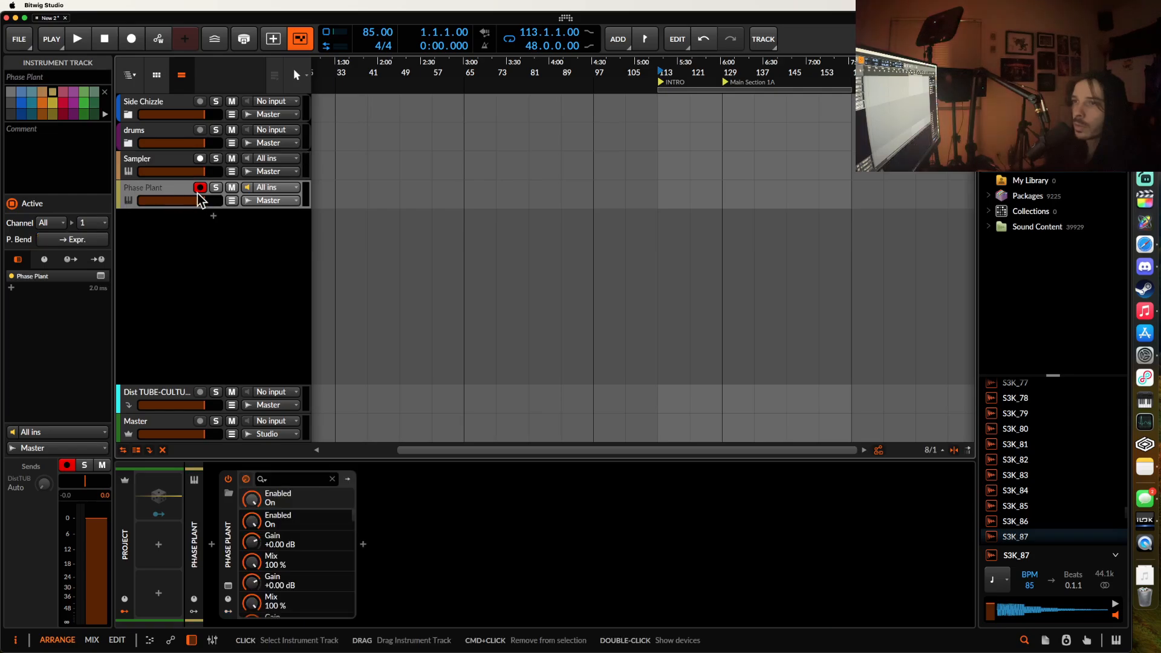
left_click(228, 586)
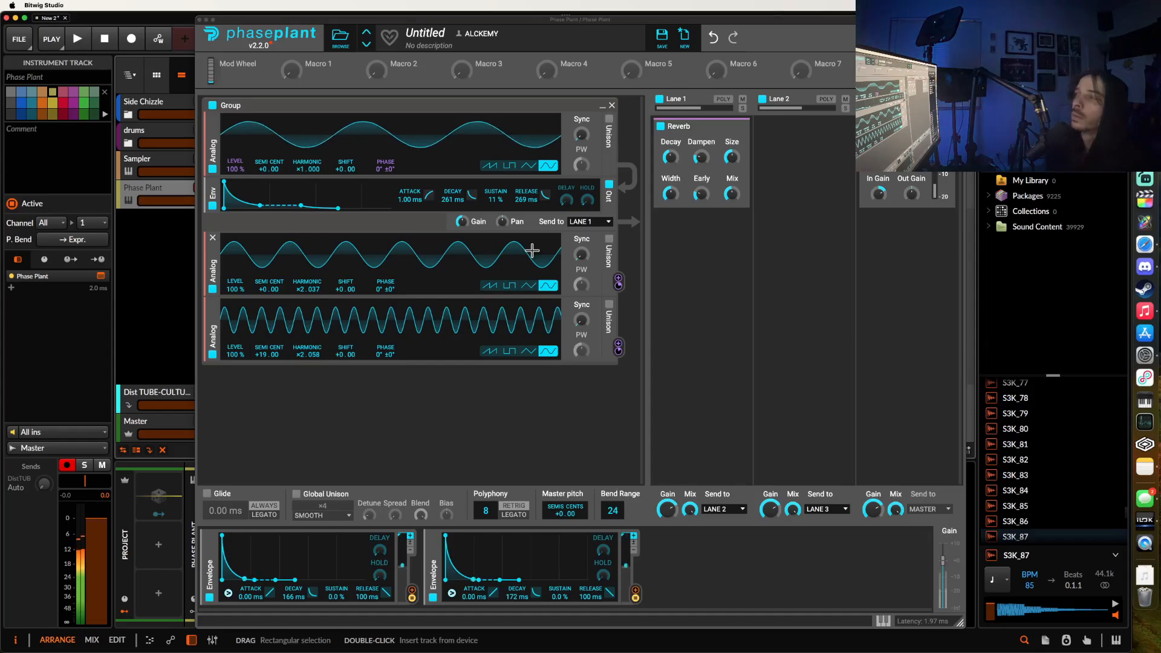
left_click(201, 20)
Step: Place the insertion point at bar 33 on the Phase Plant track
left_click(342, 201)
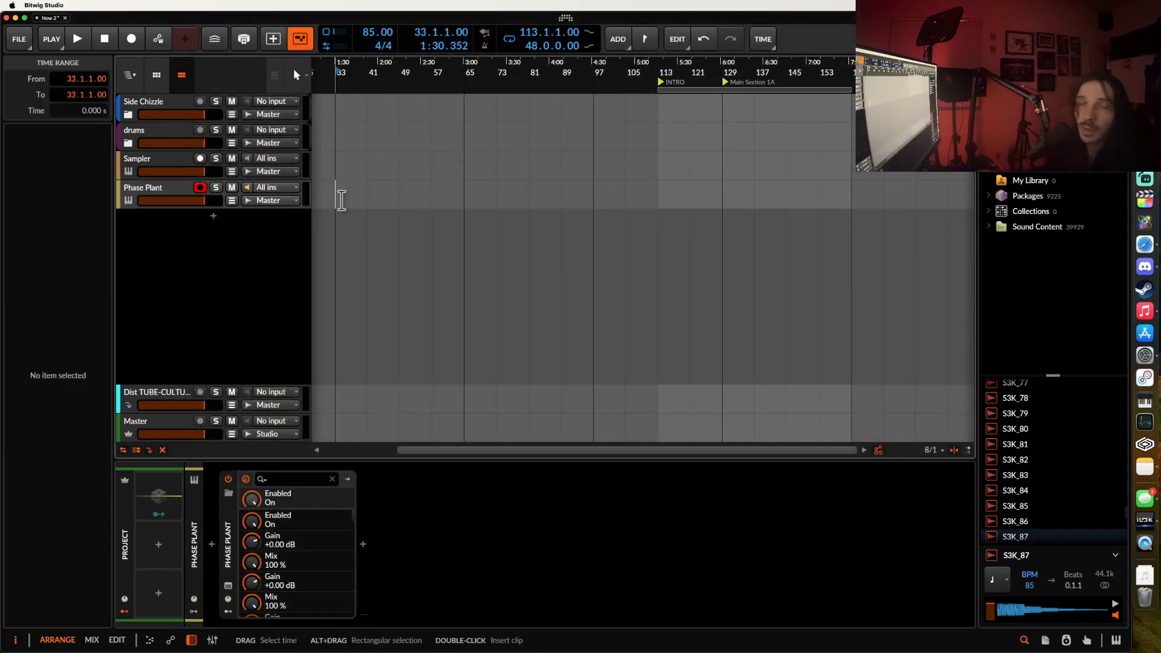
scroll(348, 200, "up", 1)
scroll(349, 200, "up", 1)
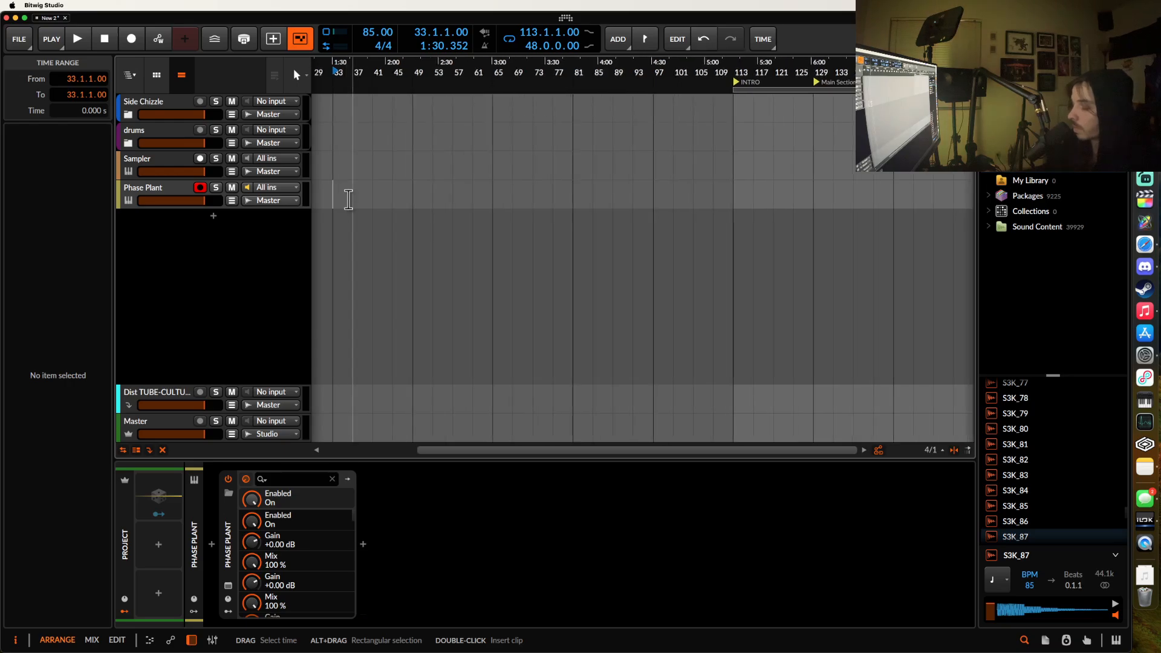
scroll(348, 199, "up", 1)
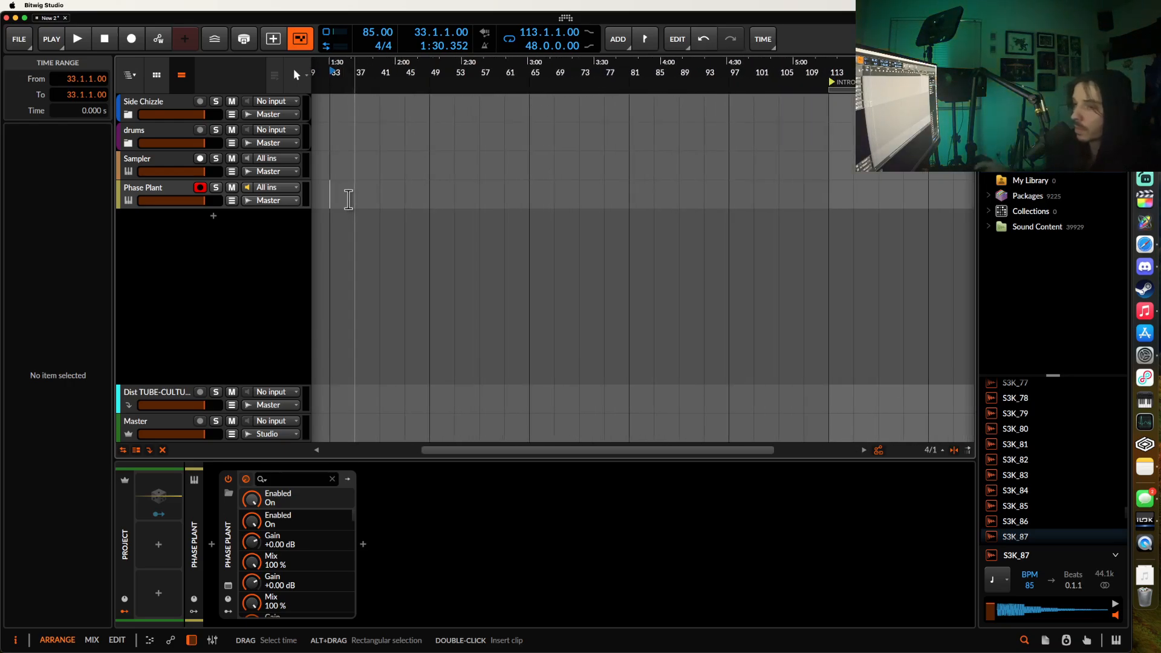
Step: Show the Master track's Rolling Sampler window above the arranger and return to bar 33 on the Phase Plant track
left_click(173, 429)
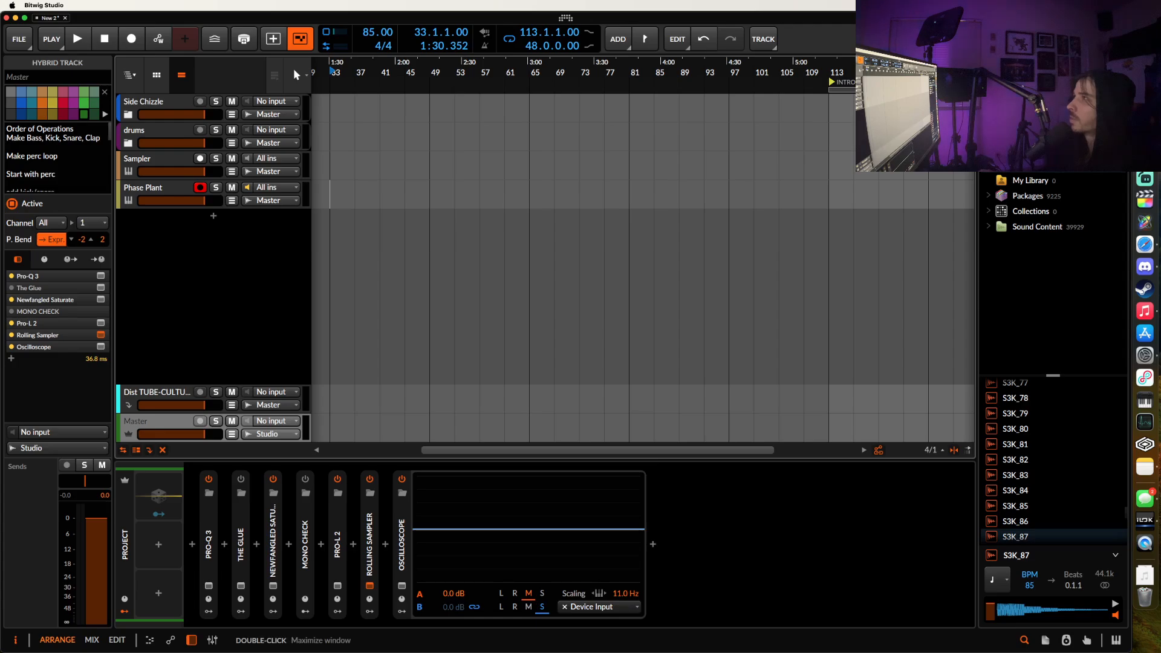
left_click_drag(890, 16, 277, 13)
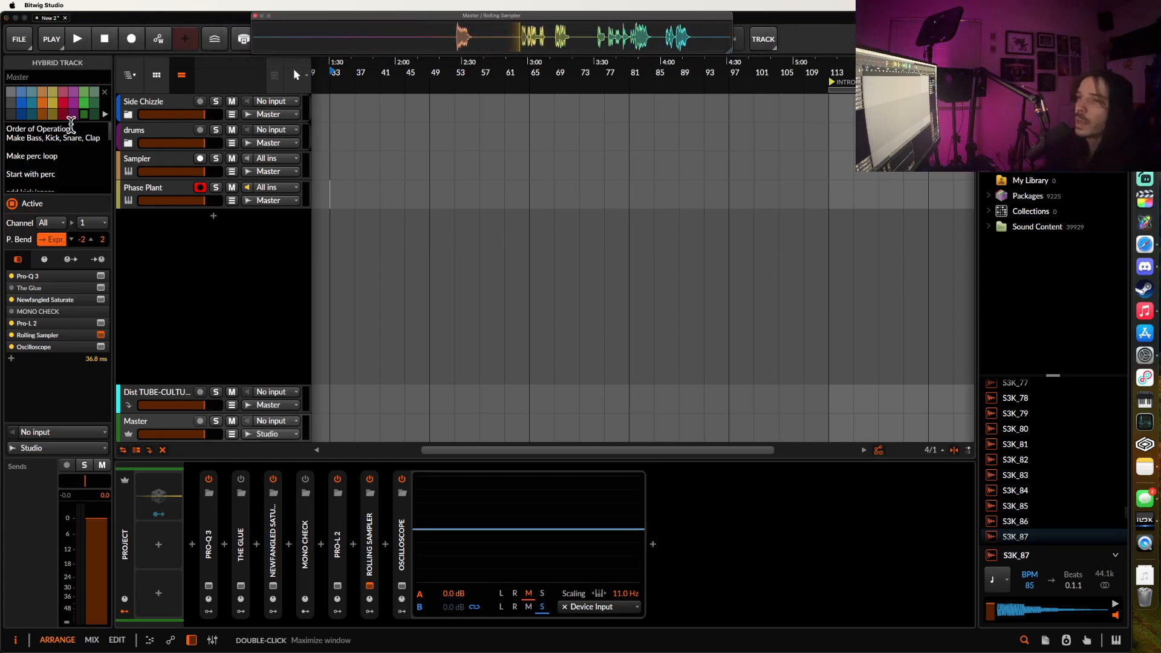
left_click(168, 190)
left_click(330, 198)
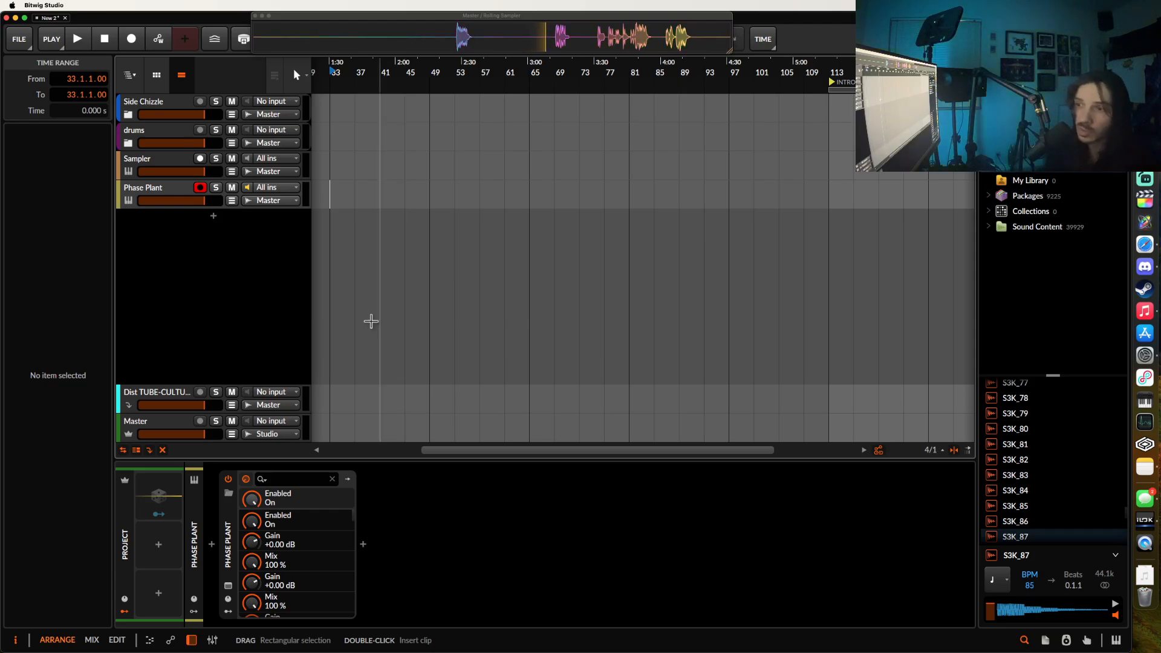
Step: Insert a Key Filter before Phase Plant and set it to D# Phrygian
left_click(211, 544)
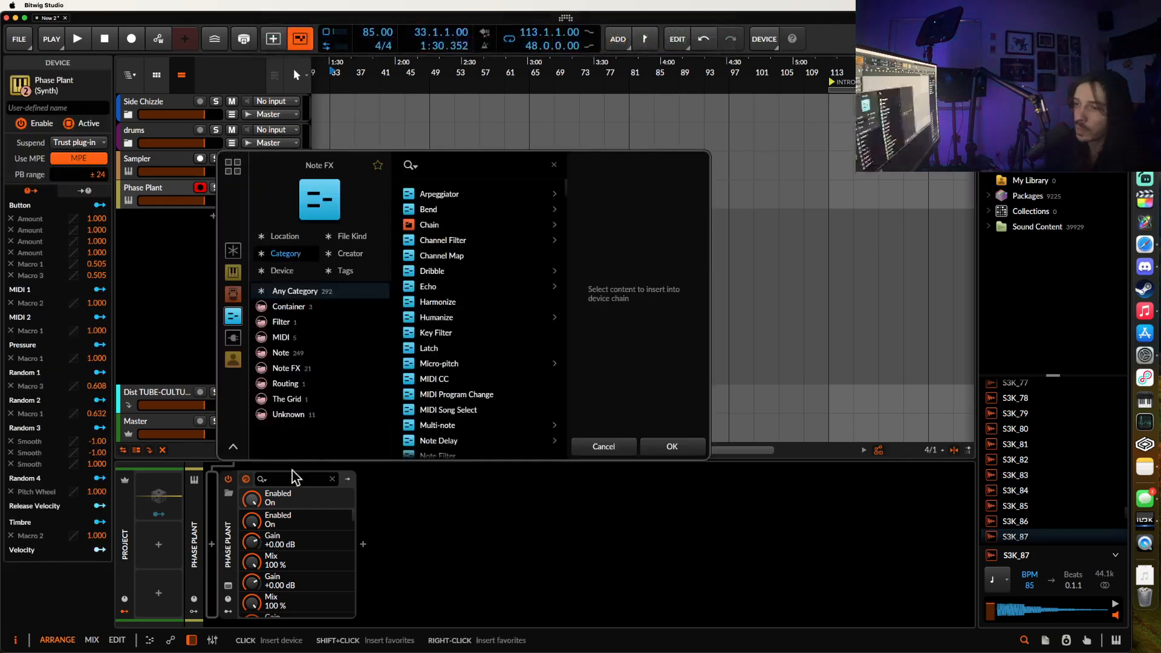
type("KEY")
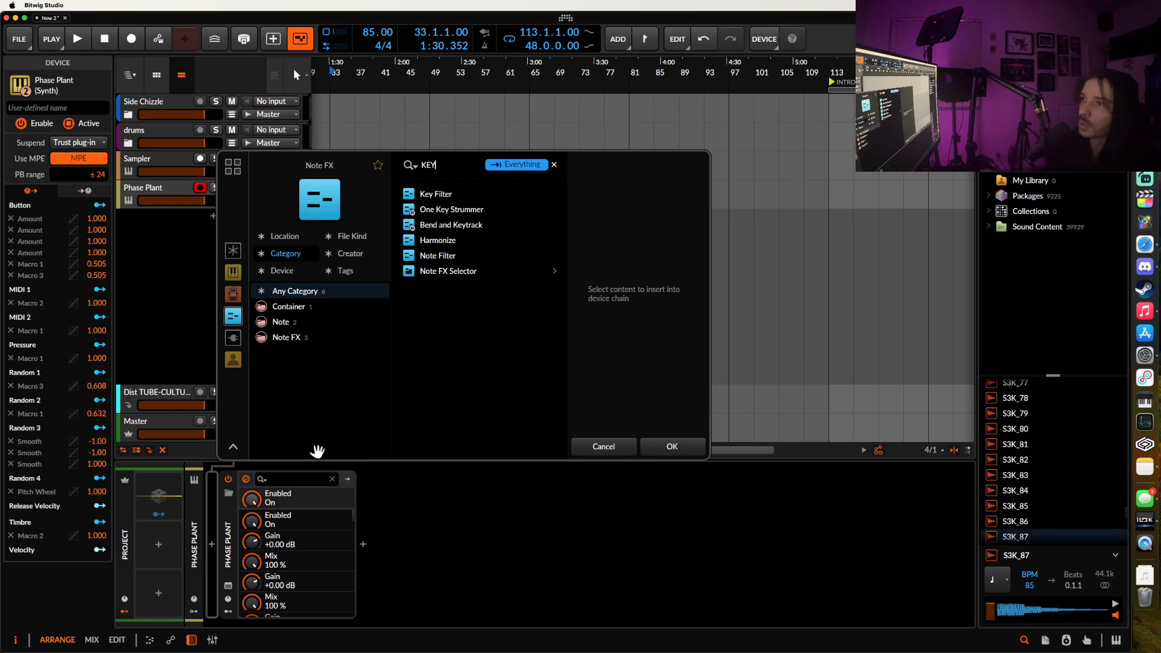
left_click(436, 194)
left_click(666, 447)
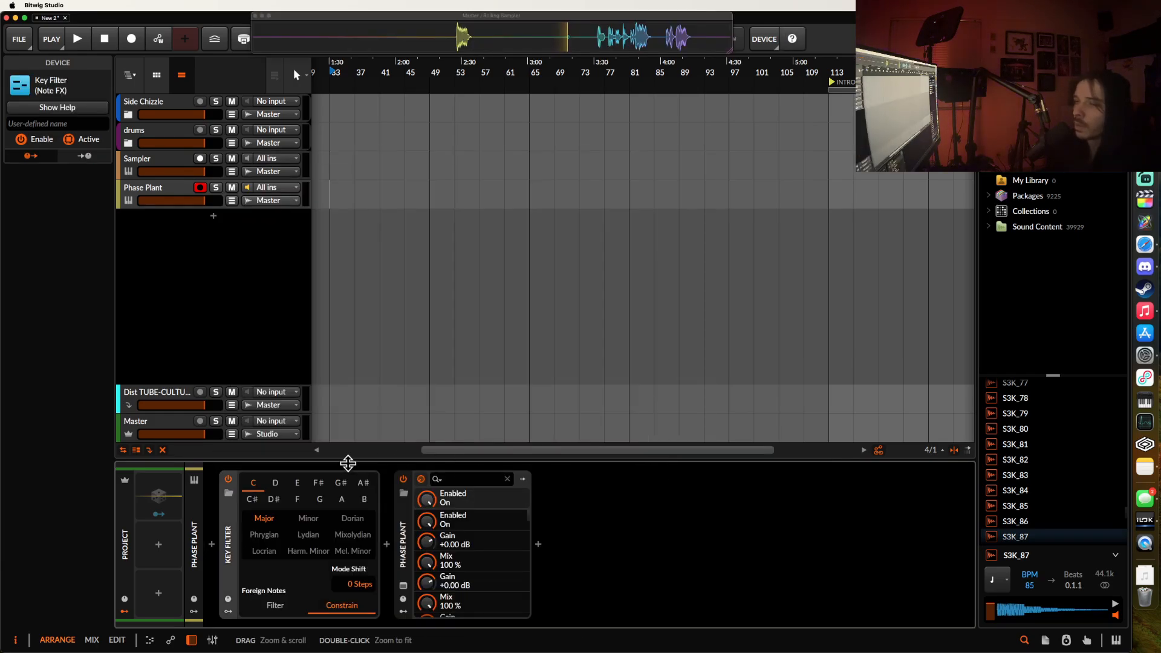
left_click(271, 501)
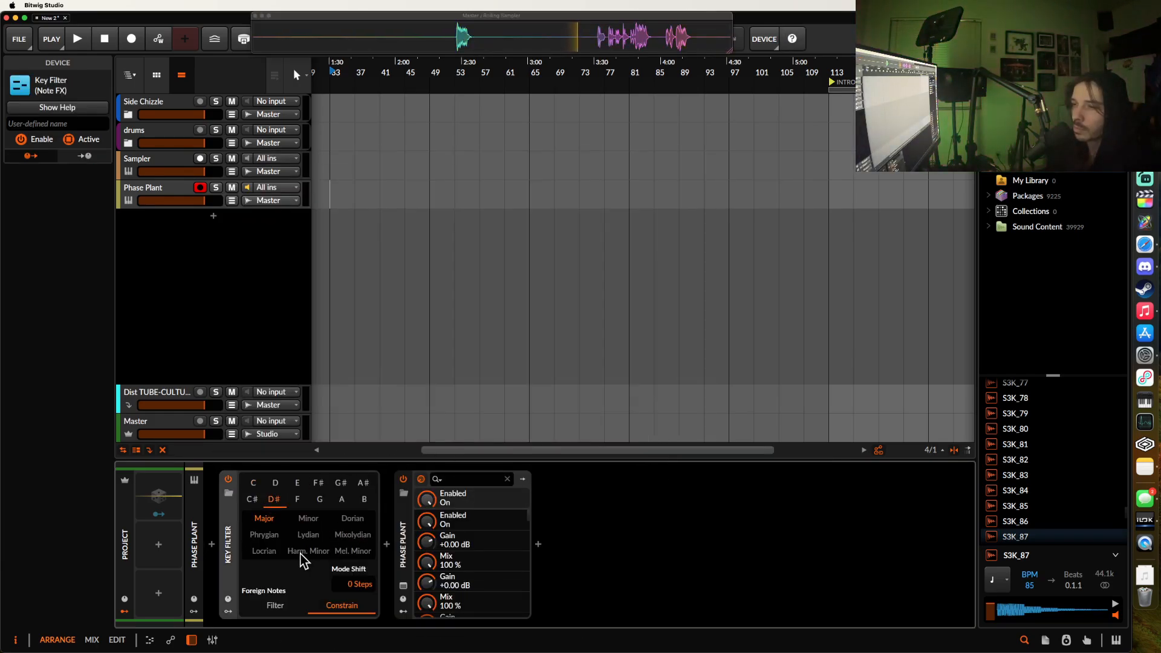
left_click(272, 536)
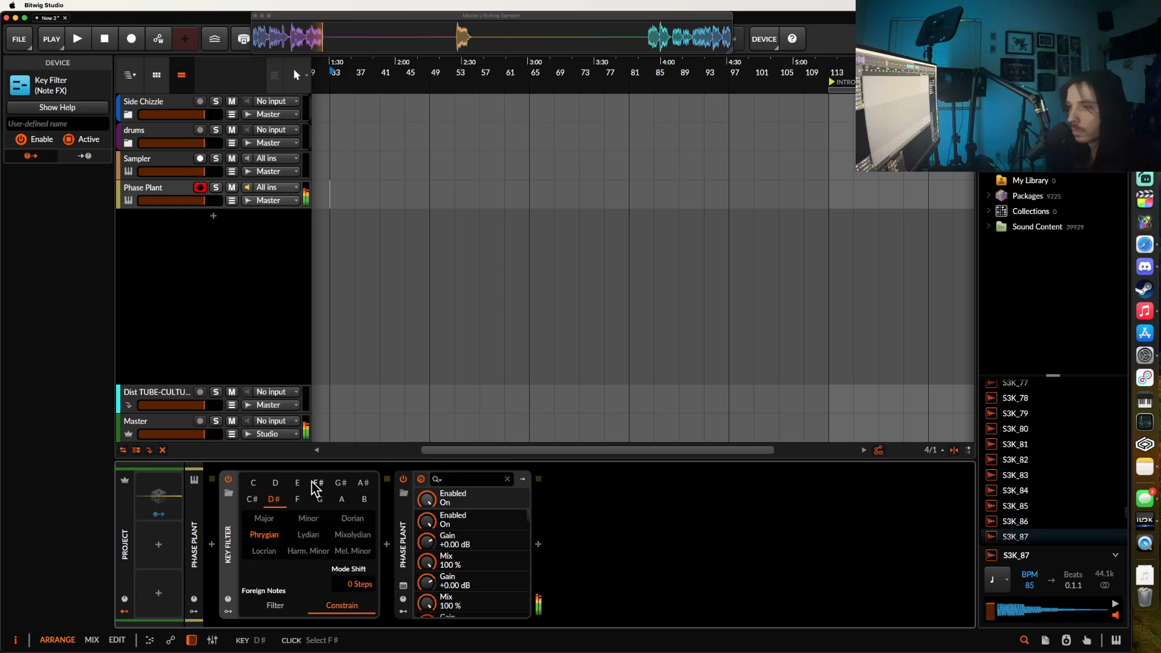
Step: Start playback and place two sections of the captured Rolling Sampler audio one after the other on the Phase Plant track from bar 33
key("space")
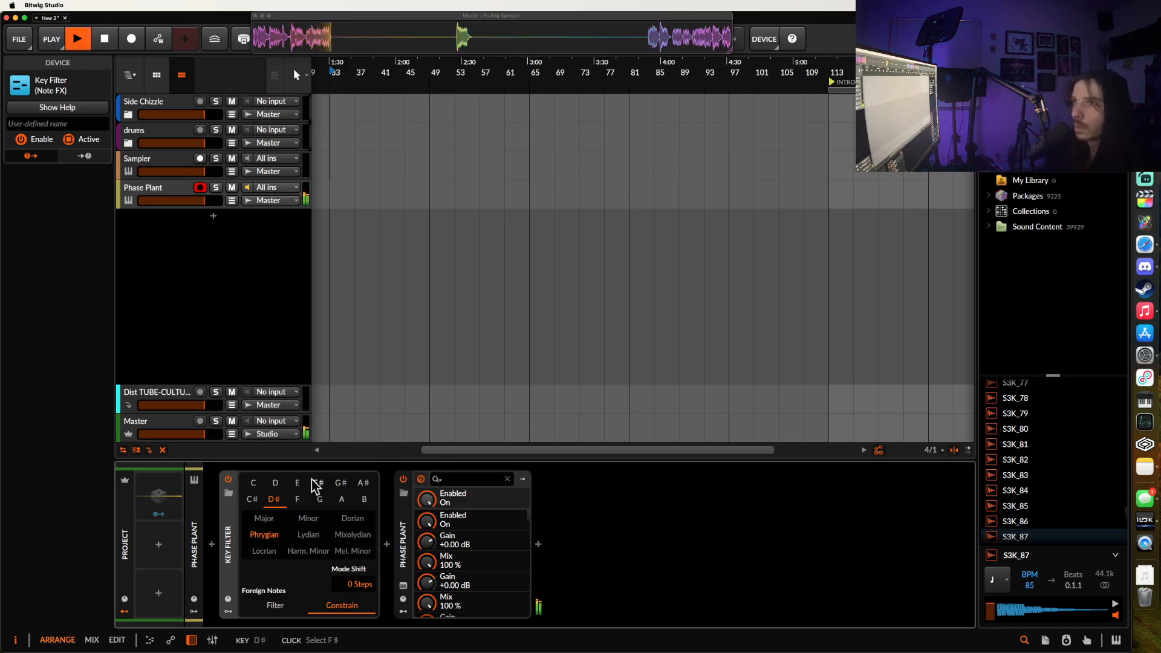
left_click_drag(278, 44, 339, 191)
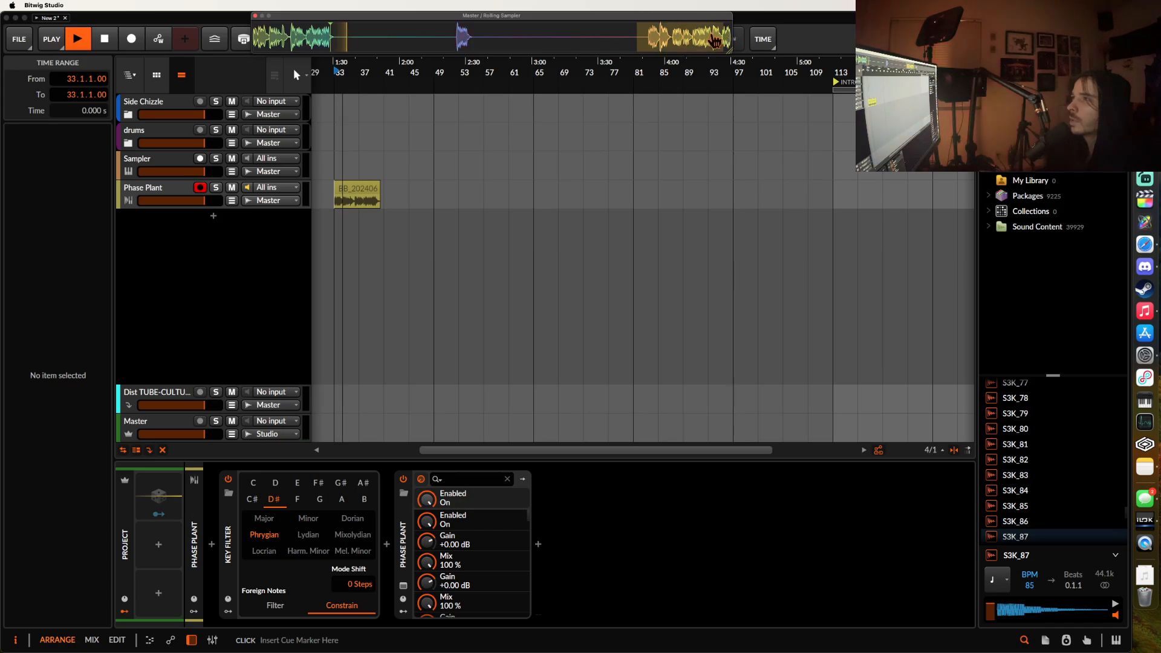
left_click_drag(733, 45, 387, 194)
Step: Close the gap between the two captured clips at 40.2.1.00, stop playback and join them into one clip
left_click(350, 195)
scroll(350, 195, "up", 5)
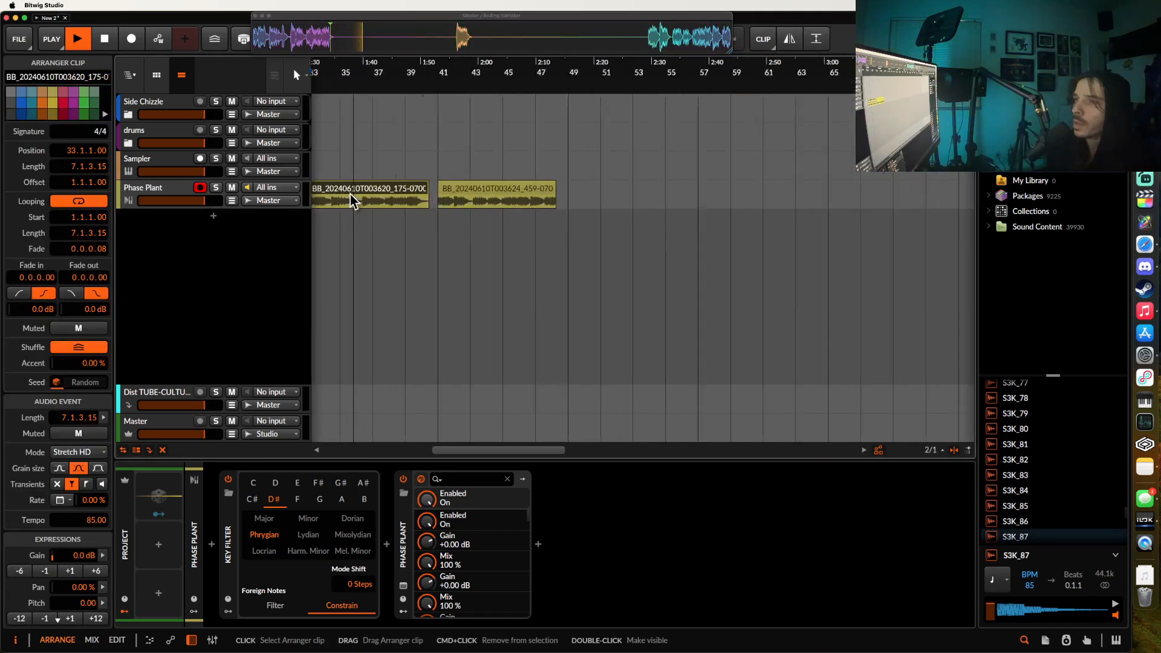
left_click_drag(543, 190, 519, 188)
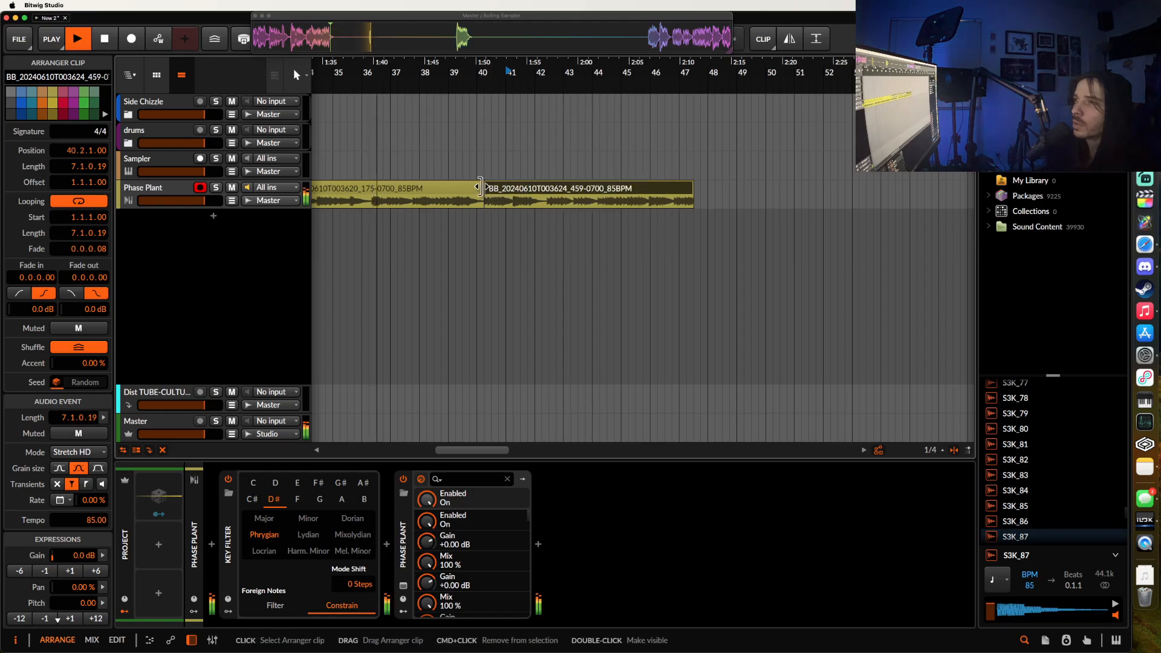
left_click(474, 188)
key("space")
left_click(526, 186, "shift")
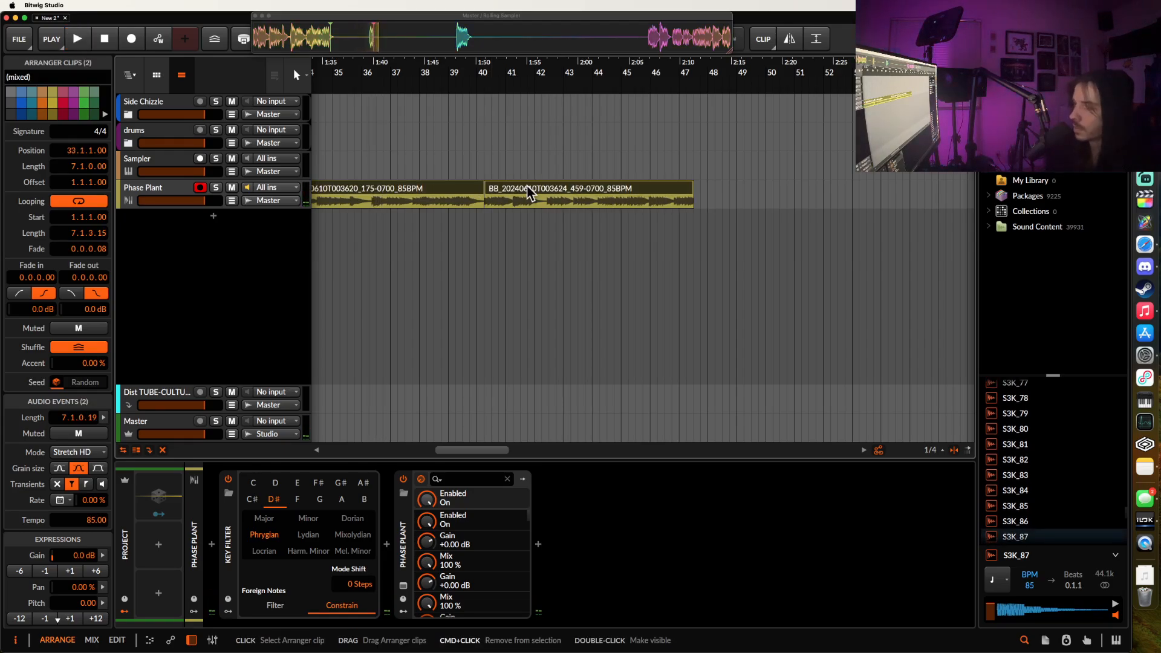
key("super+j")
Step: Load the joined clip into the Sampler track's Sampler and detect its root key
left_click(147, 165)
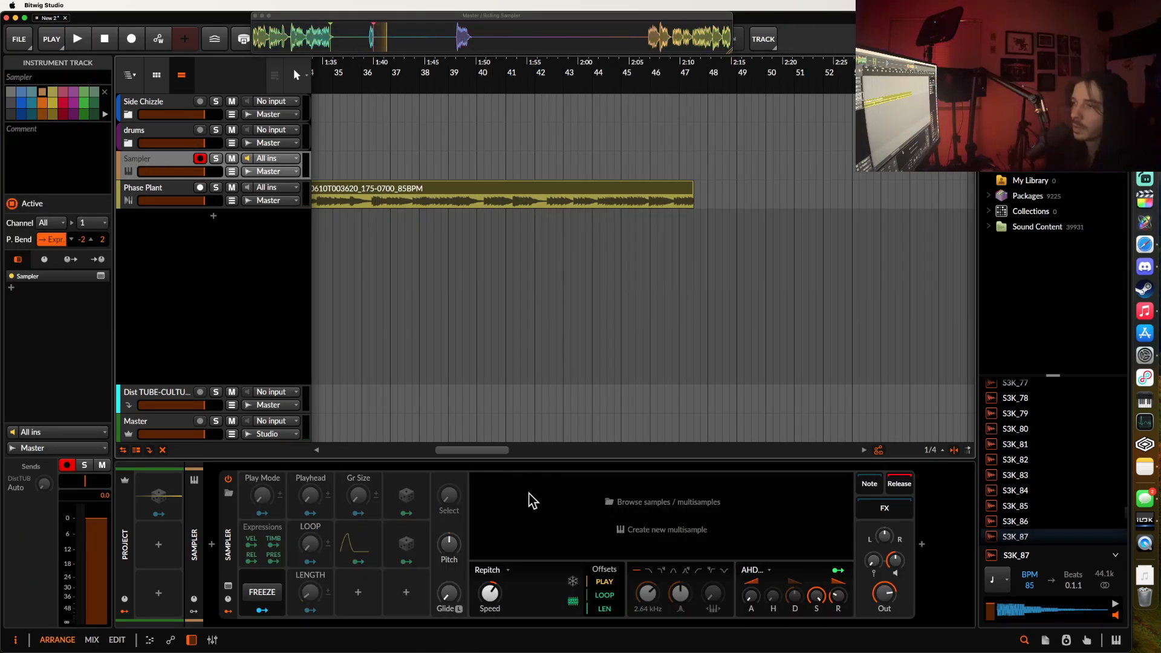
left_click_drag(394, 194, 641, 498)
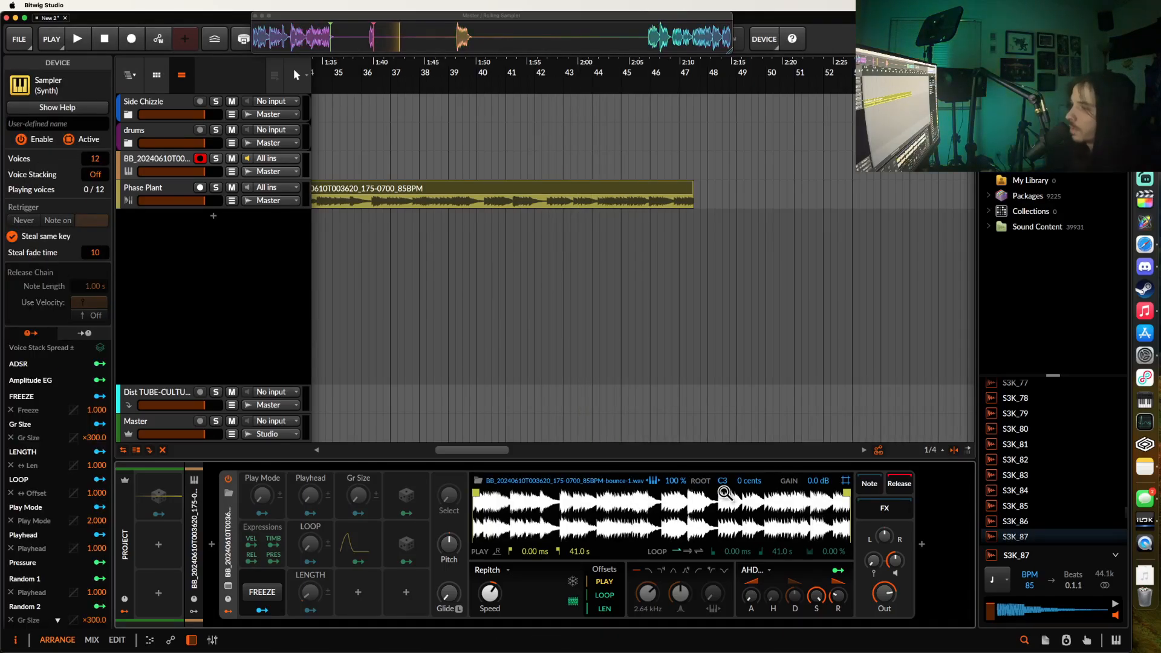
left_click_drag(722, 482, 723, 484)
right_click(649, 507)
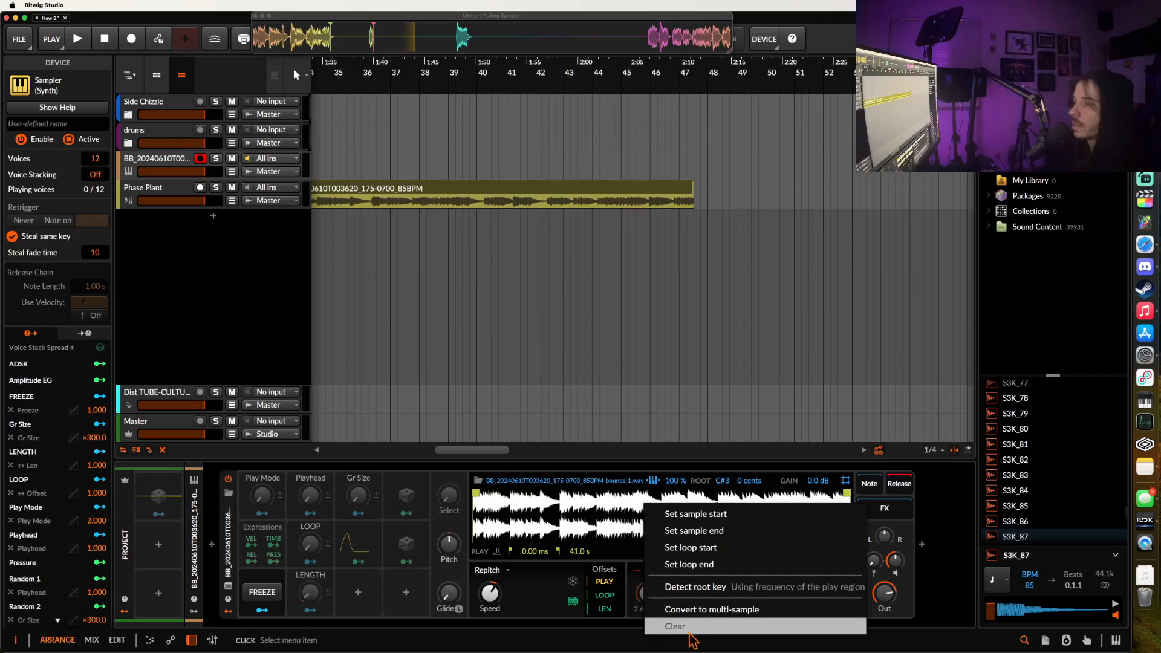
left_click(701, 587)
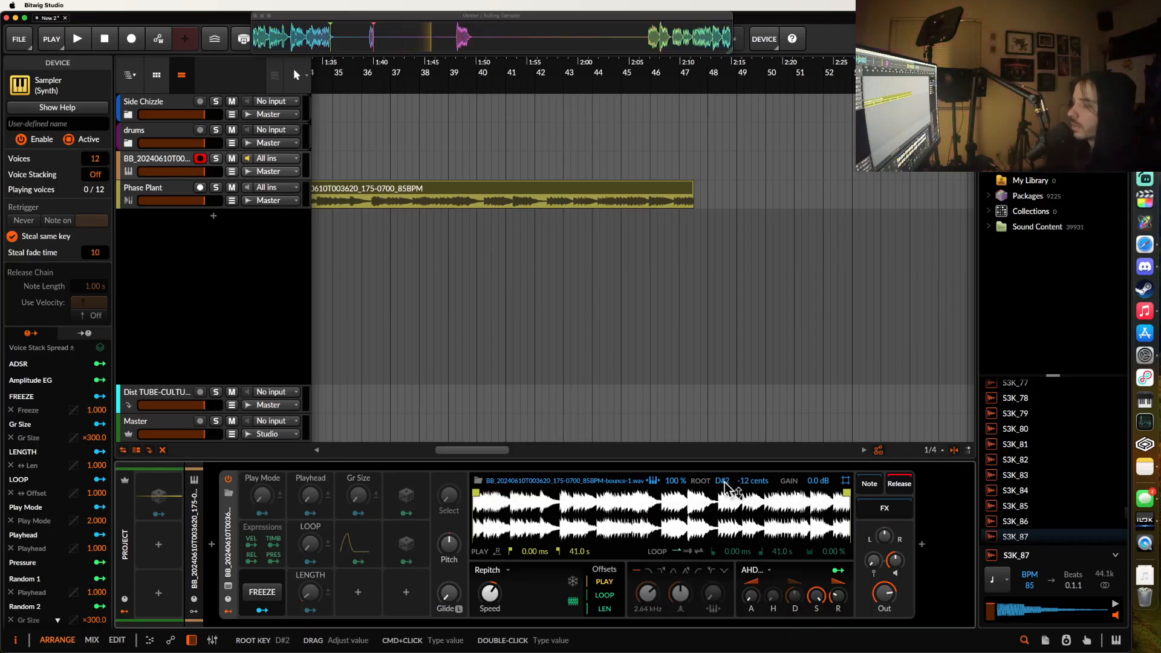
Step: Set the sample's root key fine tune to 0 cents
double_click(752, 482)
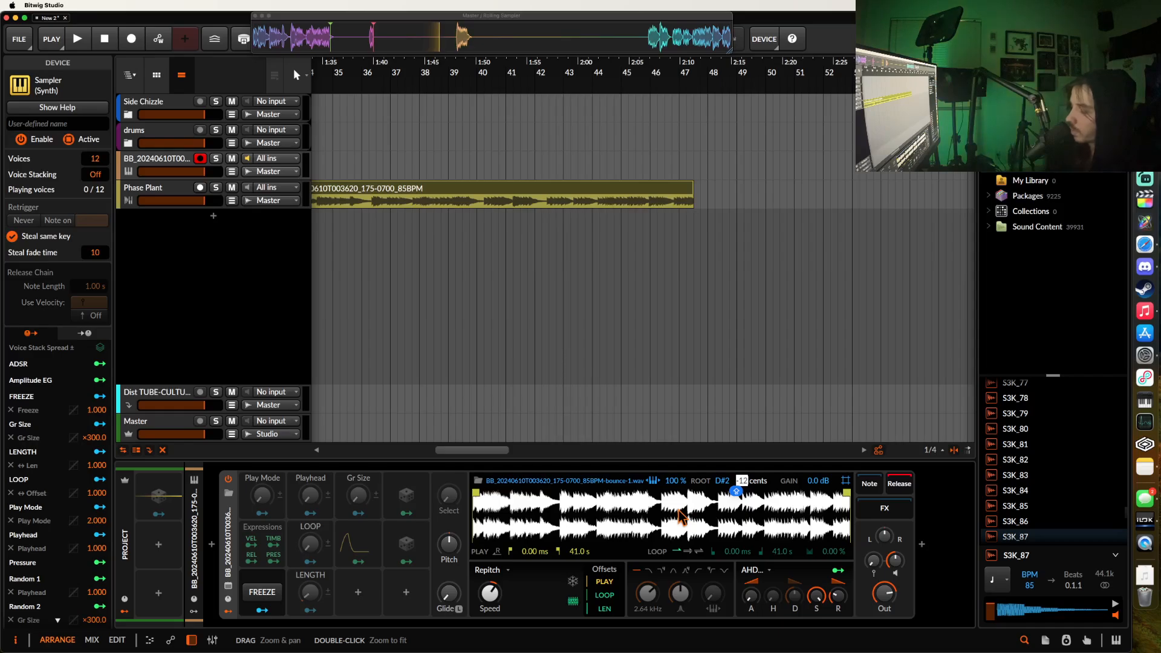
type("0")
left_click(658, 511)
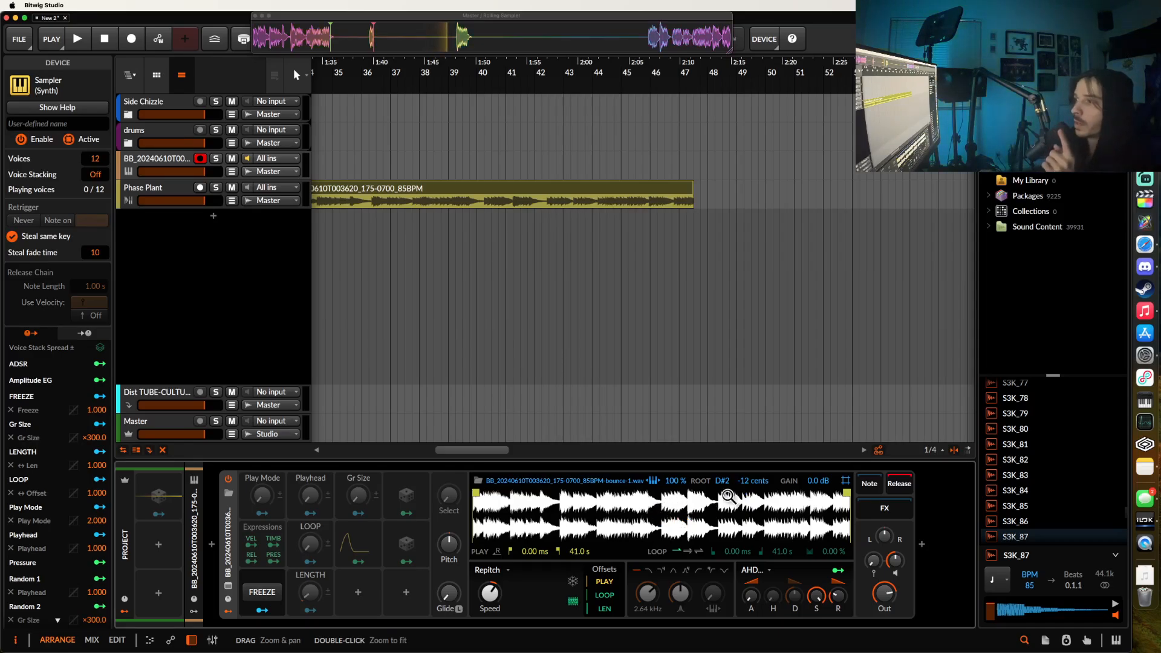
double_click(751, 482)
type("0")
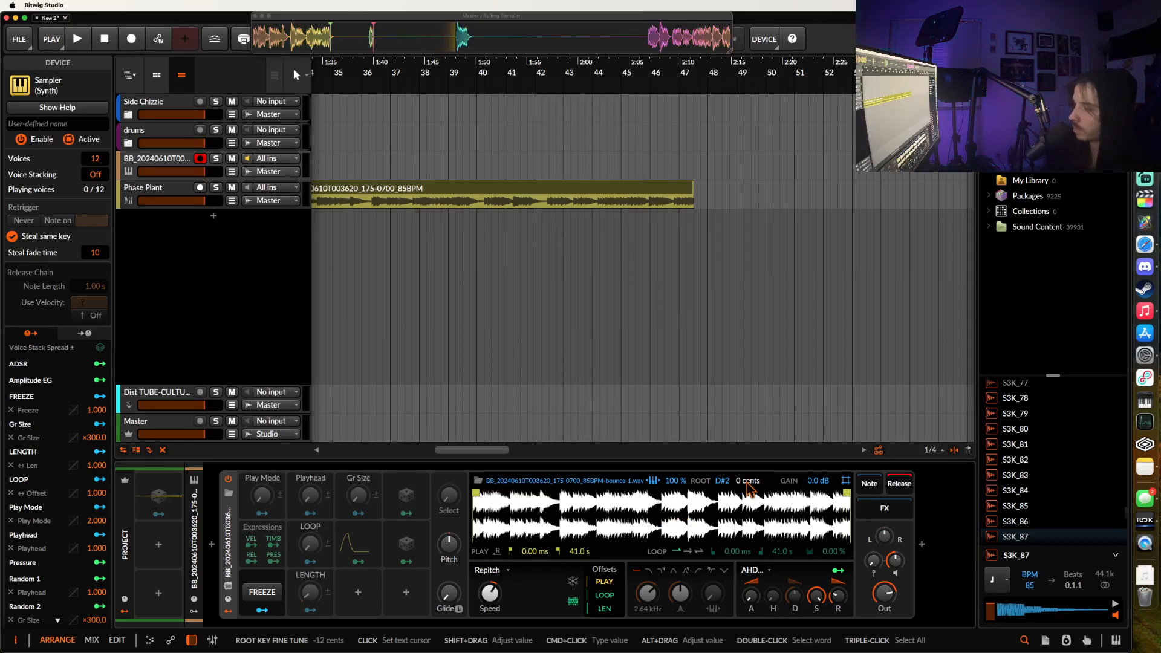
key("Return")
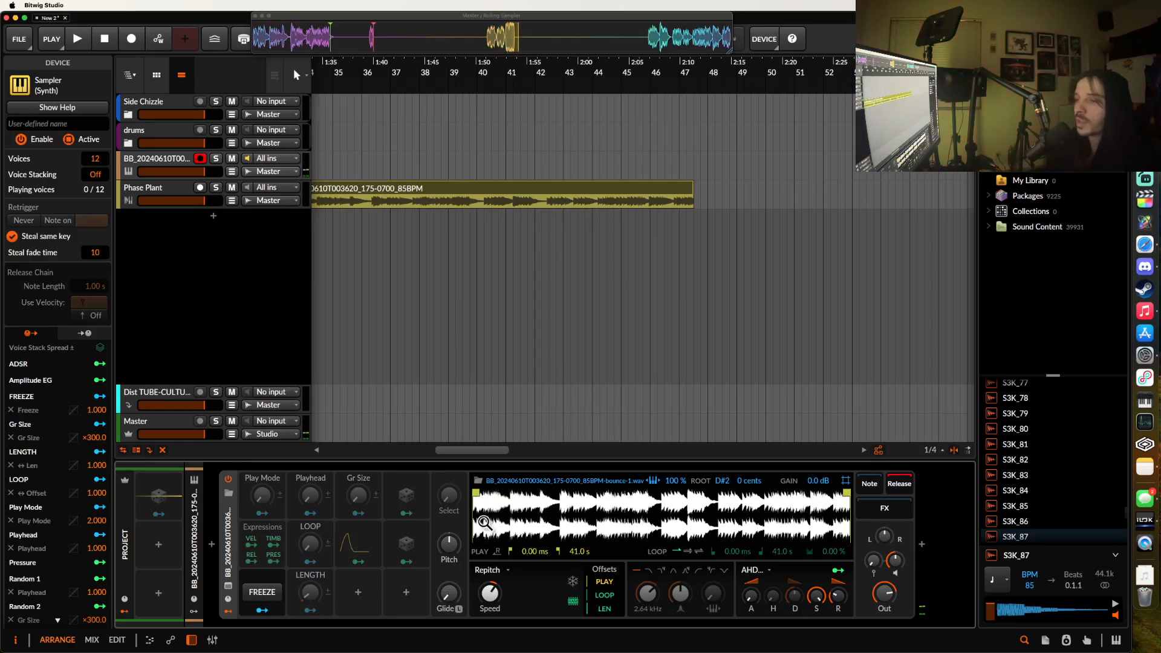
Step: Switch the Sampler's playback mode to Textures and freeze the playhead
left_click(507, 571)
left_click(501, 614)
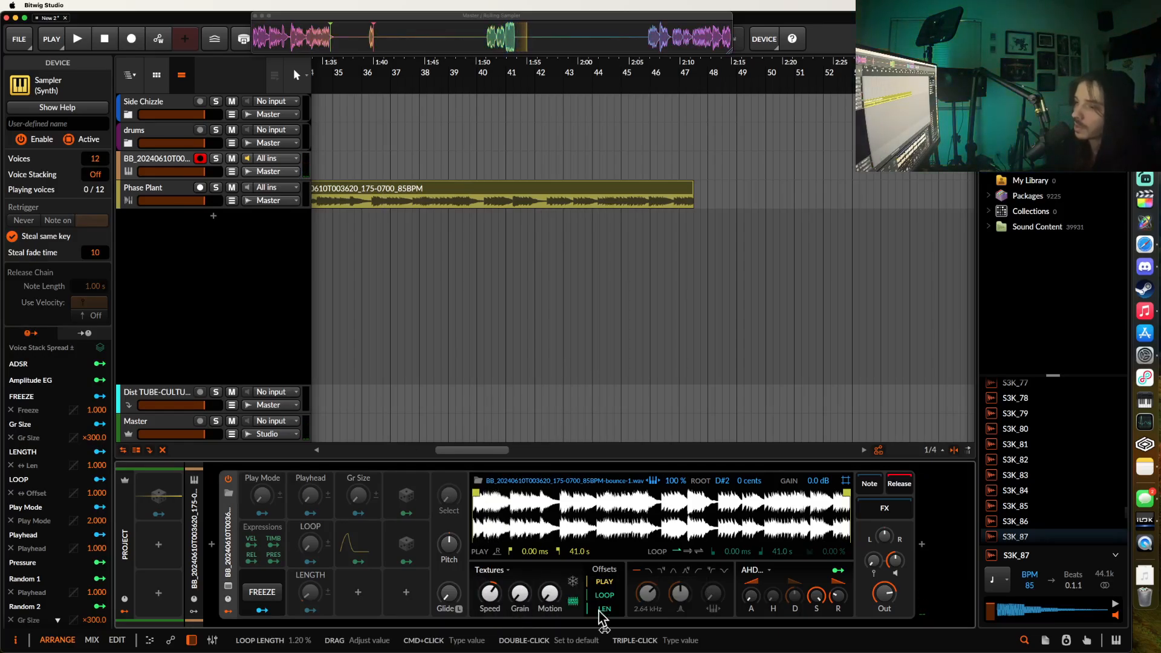
left_click(573, 580)
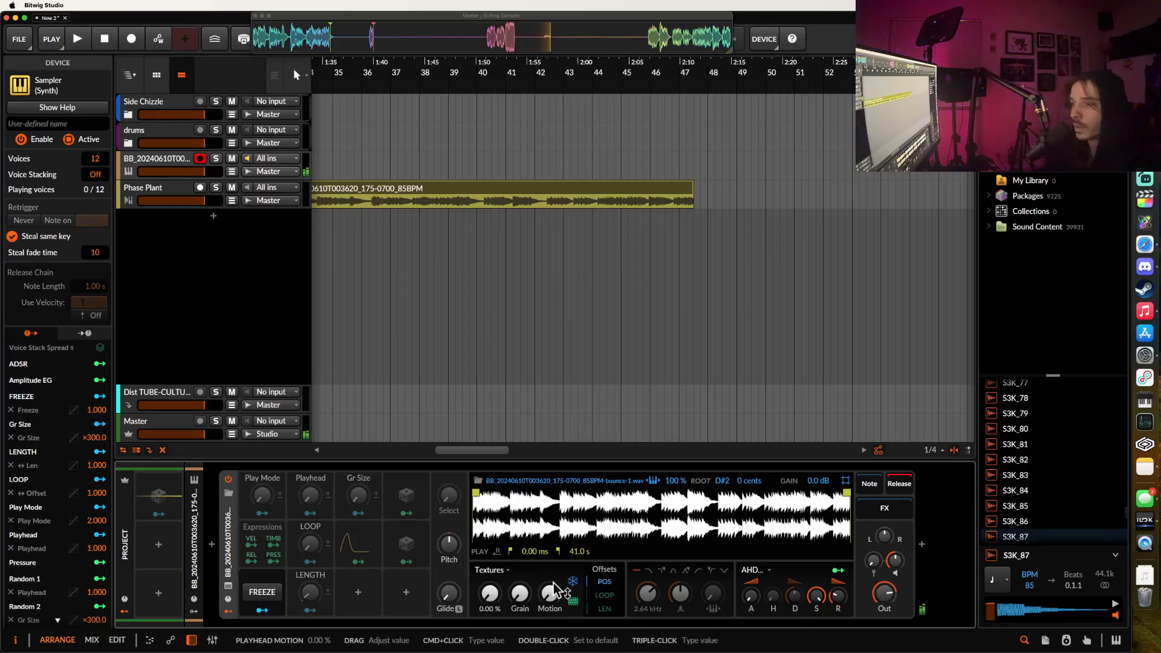
Step: Raise the Sampler's Grain and Motion amounts and lengthen the amplitude envelope's release and attack
left_click_drag(520, 594, 548, 591)
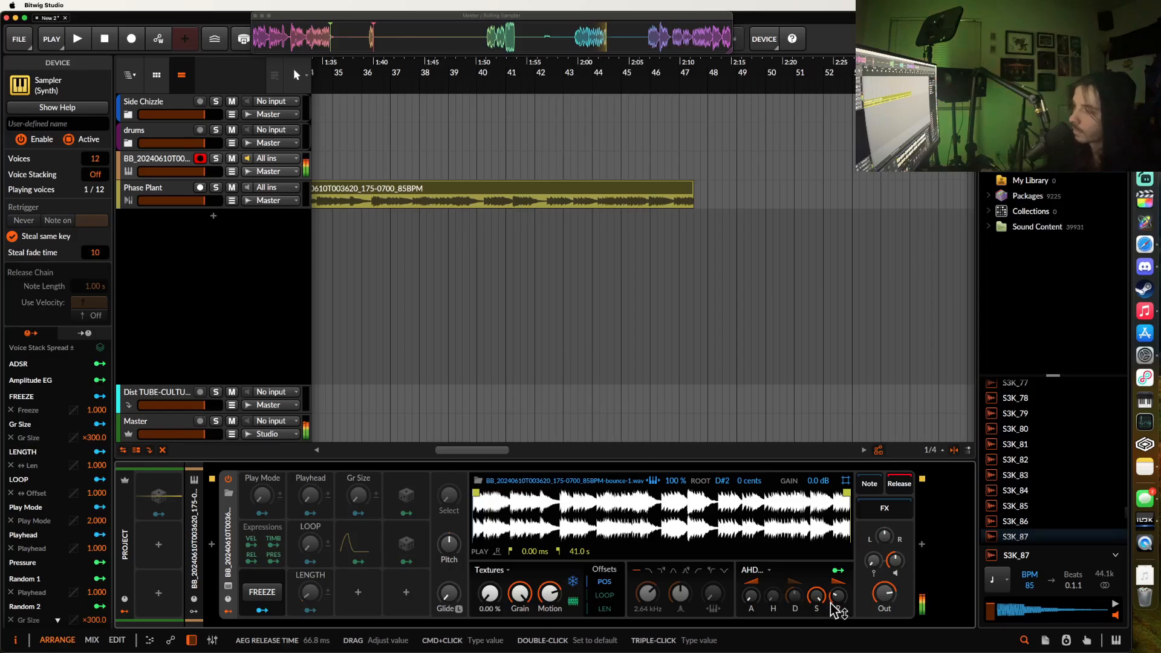
left_click_drag(838, 599, 837, 575)
left_click_drag(751, 597, 750, 574)
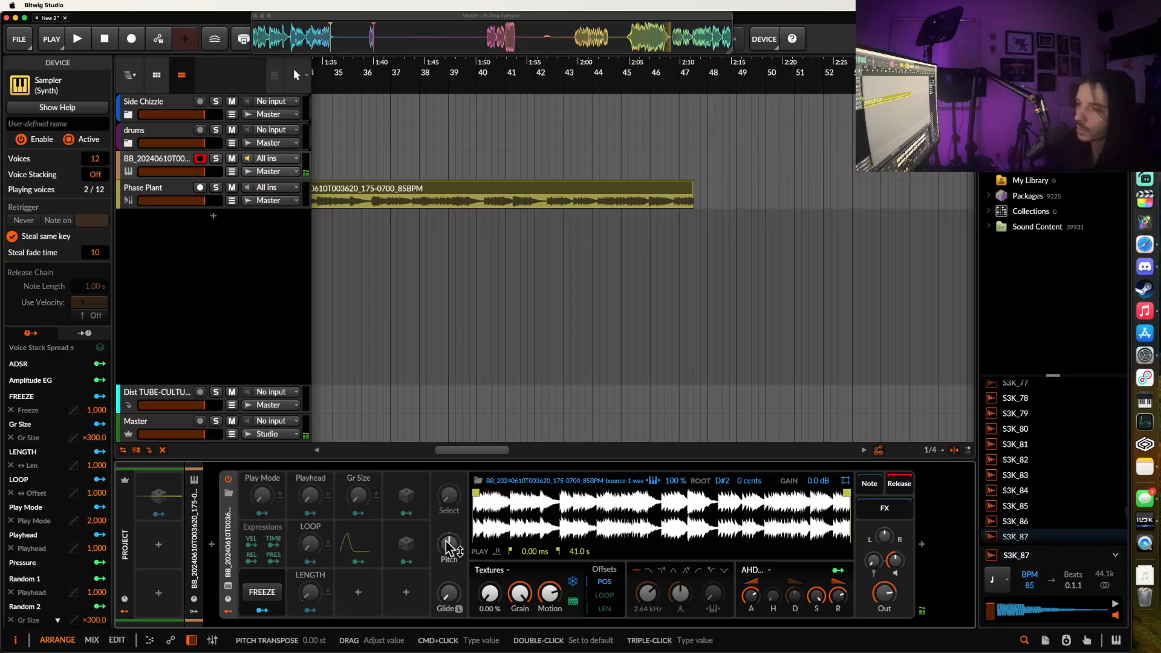
Step: Add a Voice Control modulator to the Sampler and set Voice Stacking to 5
left_click(407, 594)
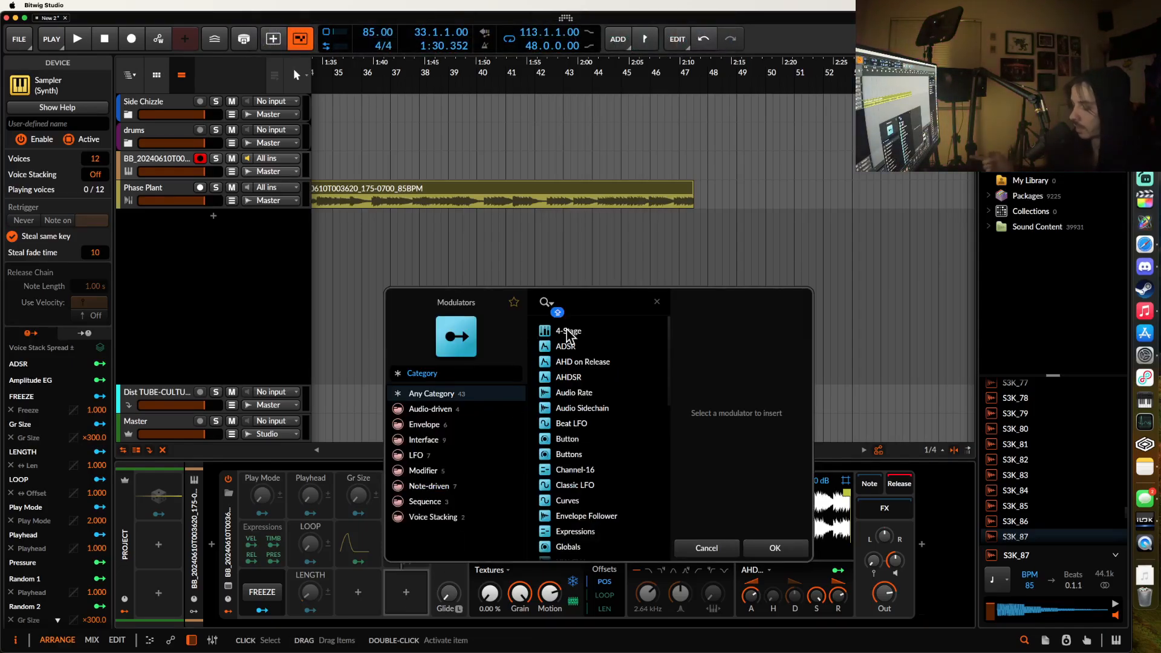
type("VOICE")
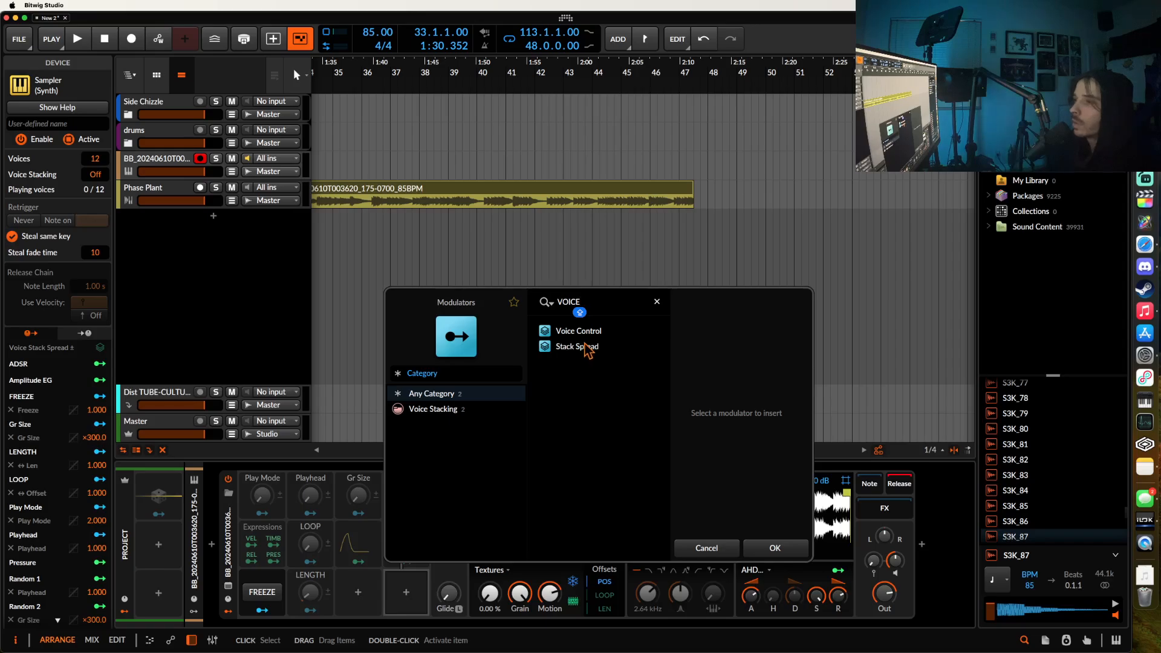
left_click(578, 333)
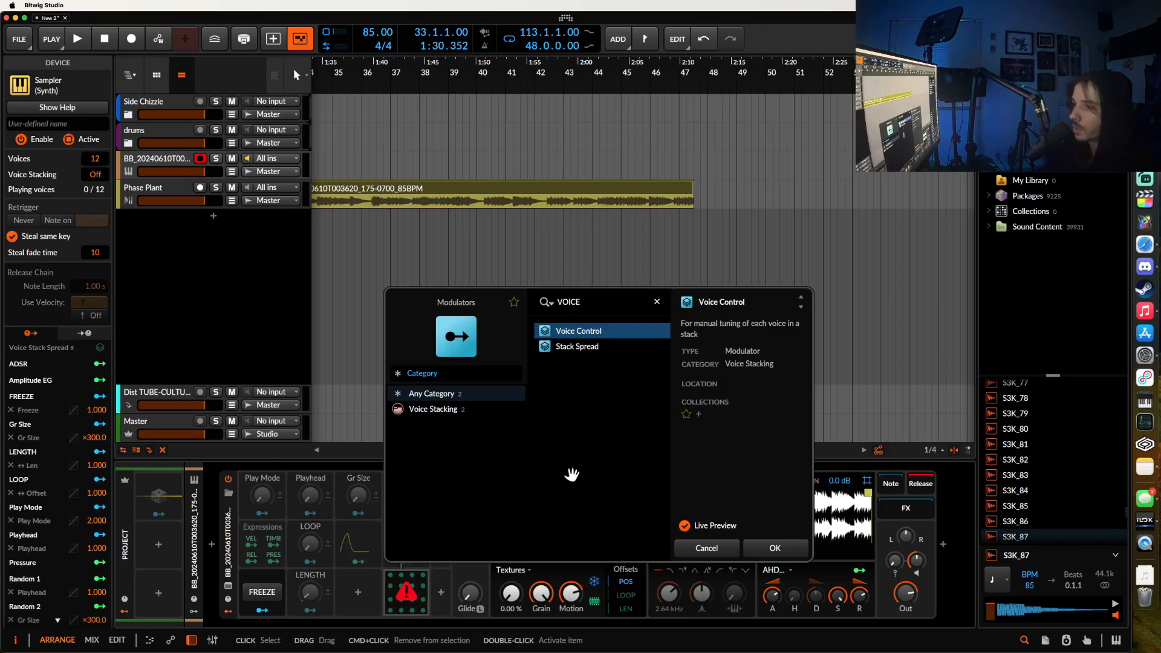
left_click(777, 549)
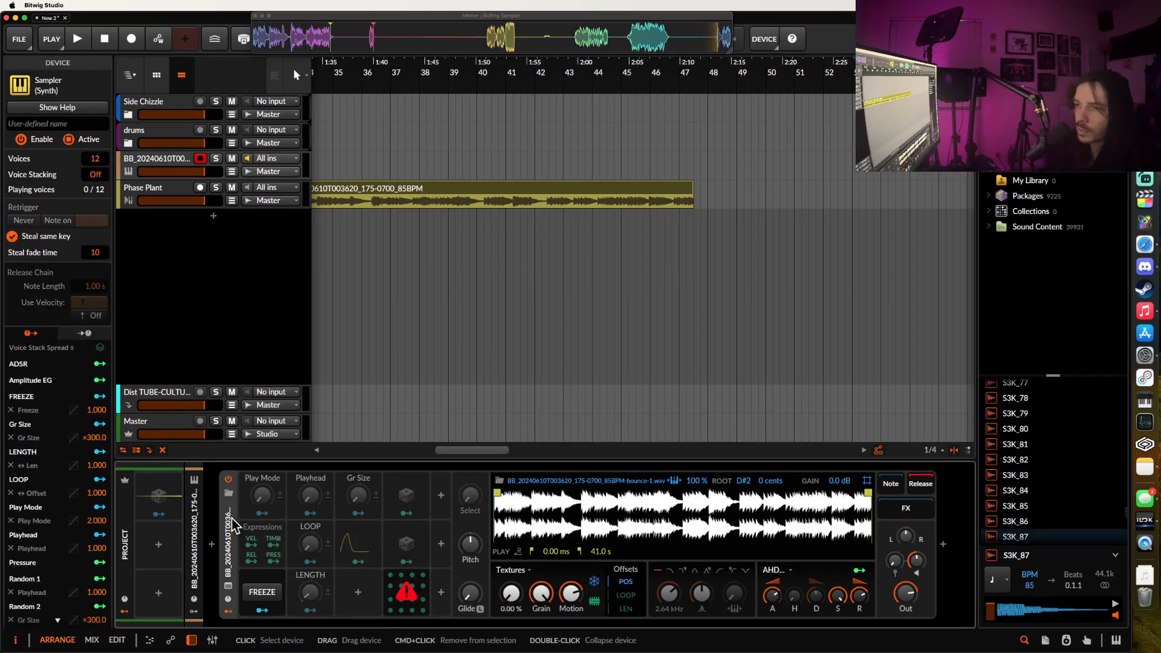
left_click_drag(95, 174, 95, 151)
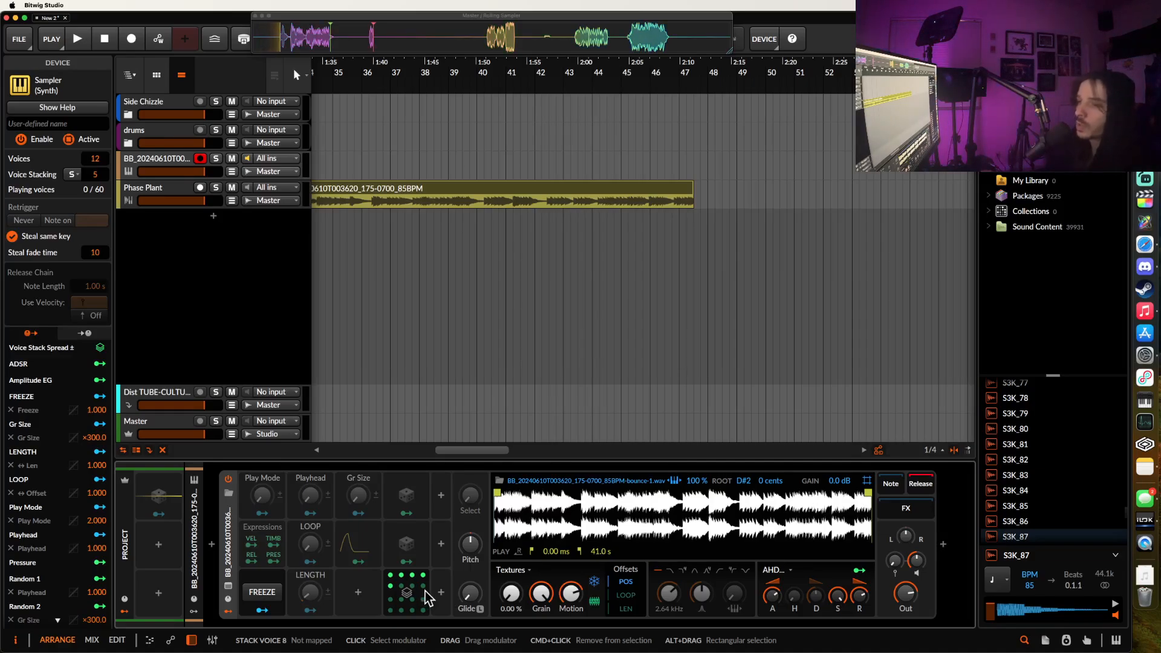
Step: Map the Voice Control's stack voices 2 to 5 to different amounts of the Sampler's play position offset and set the base position to 12.0%
left_click(391, 586)
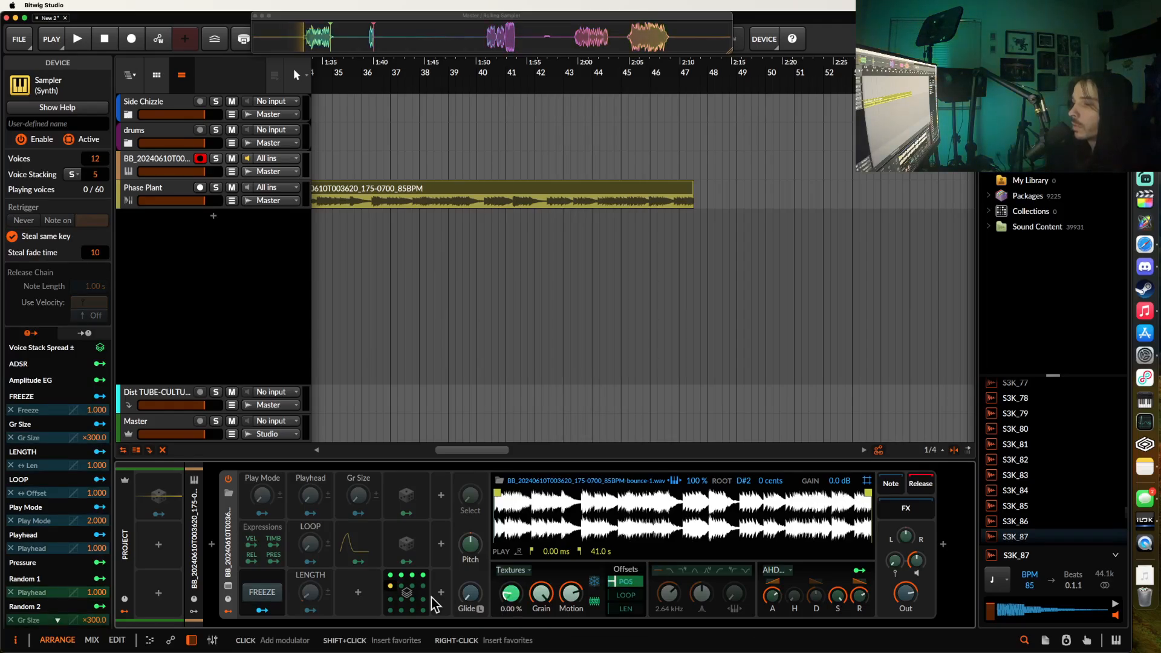
left_click_drag(511, 594, 511, 577)
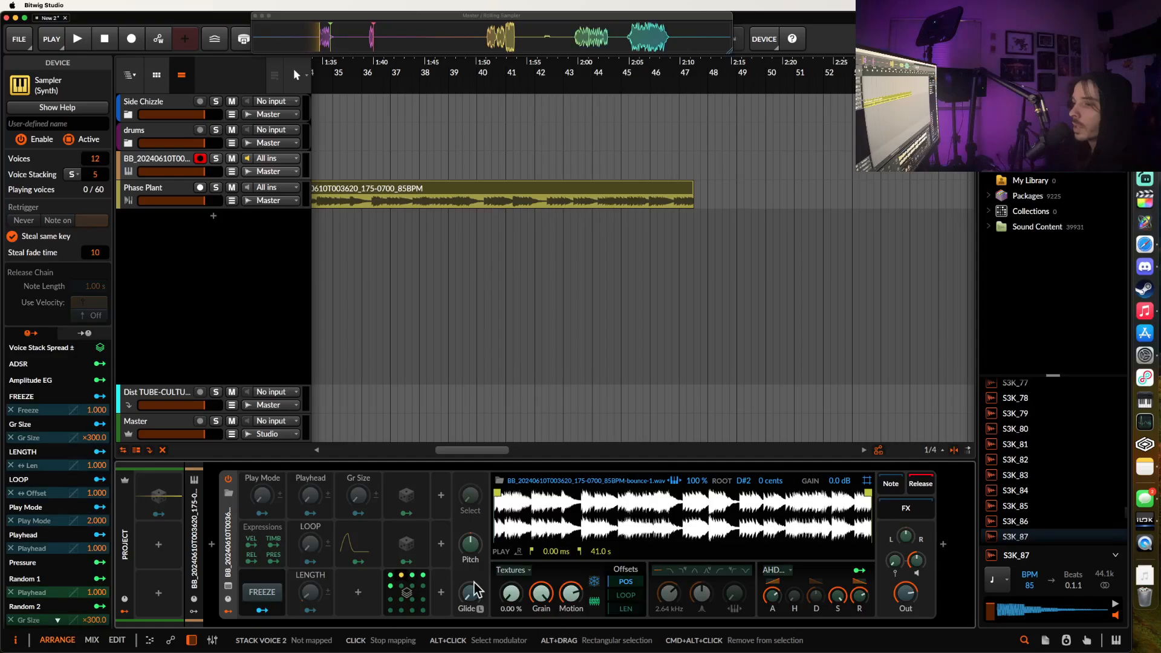
left_click(403, 576)
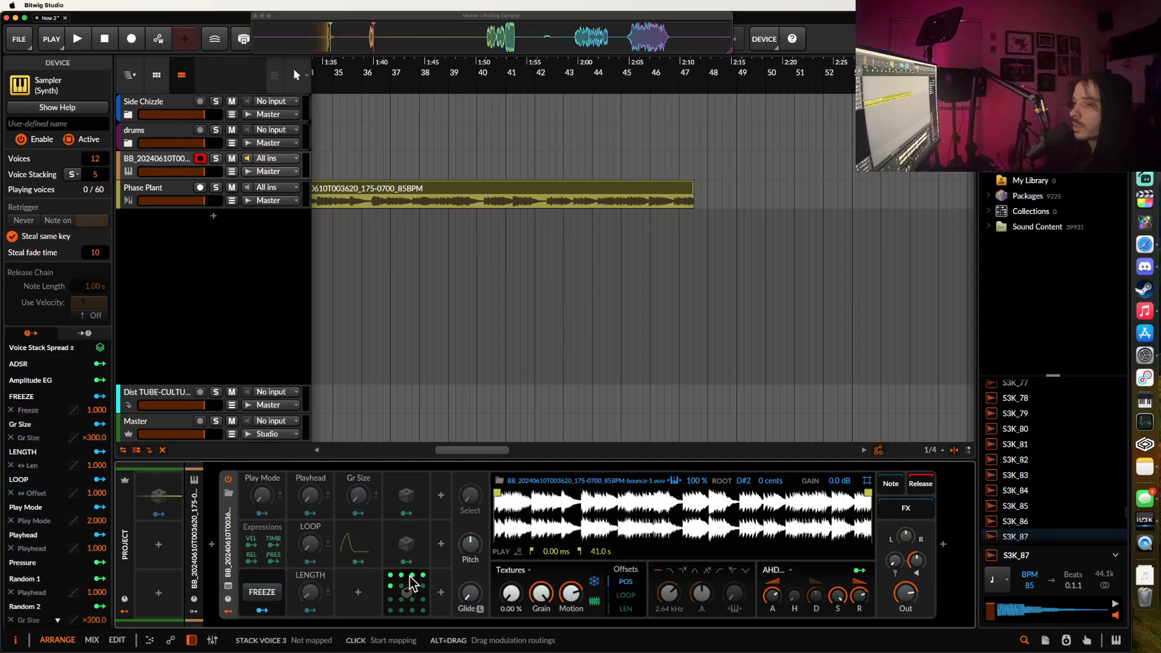
left_click(410, 575)
left_click_drag(513, 596, 513, 526)
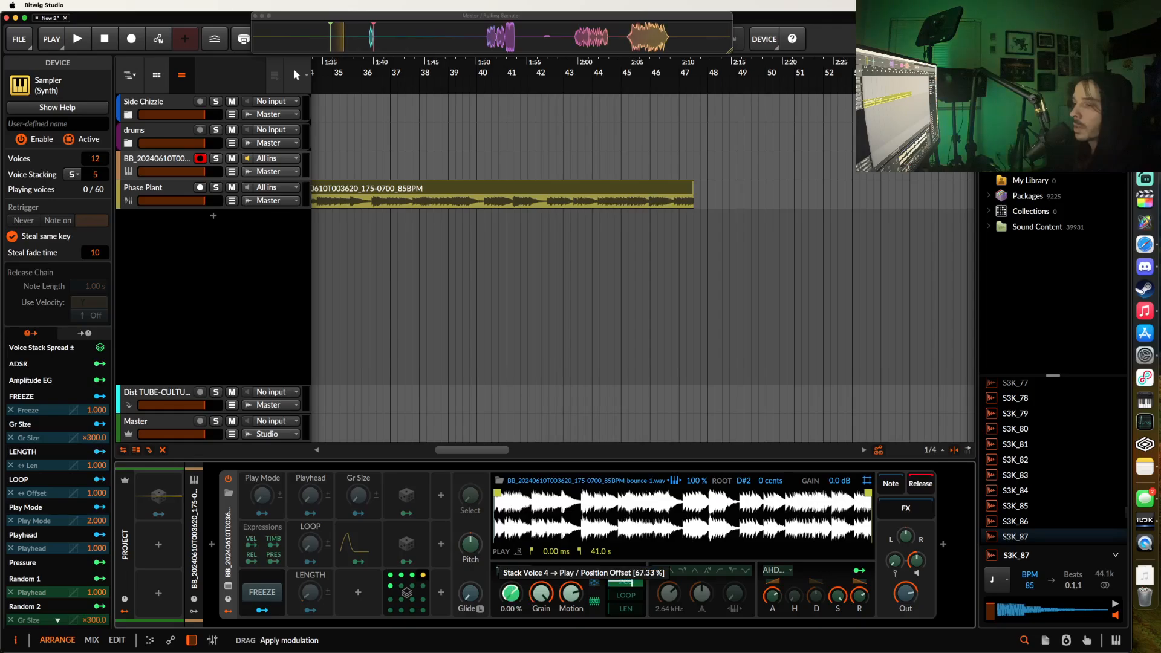
left_click(422, 578)
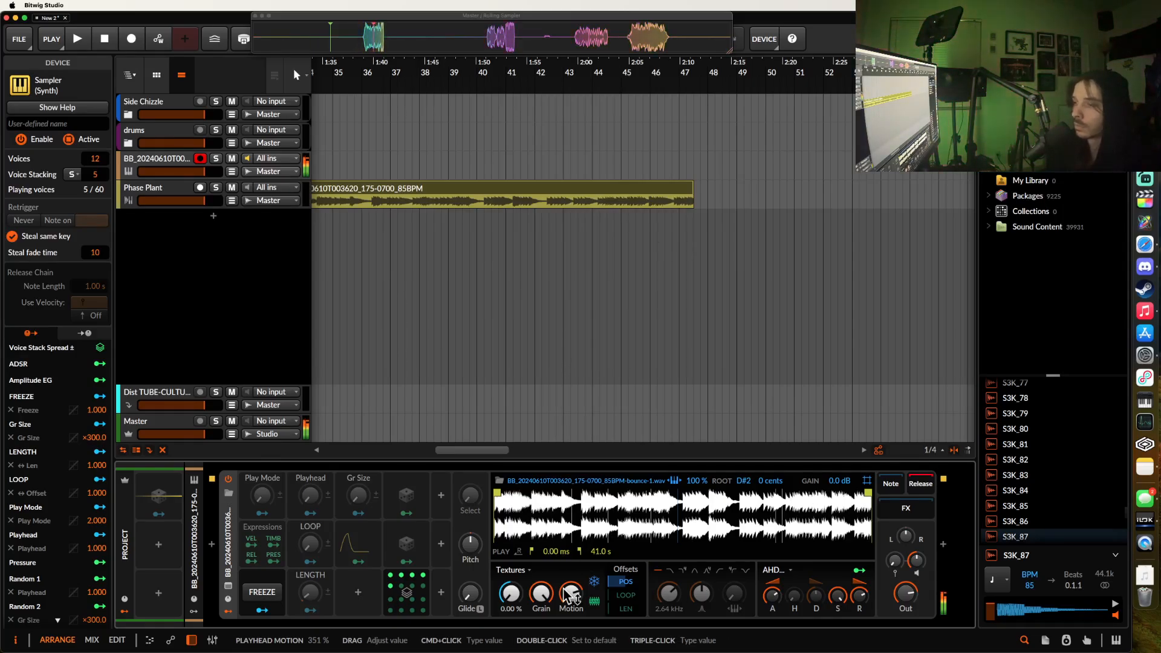
left_click_drag(509, 594, 510, 582)
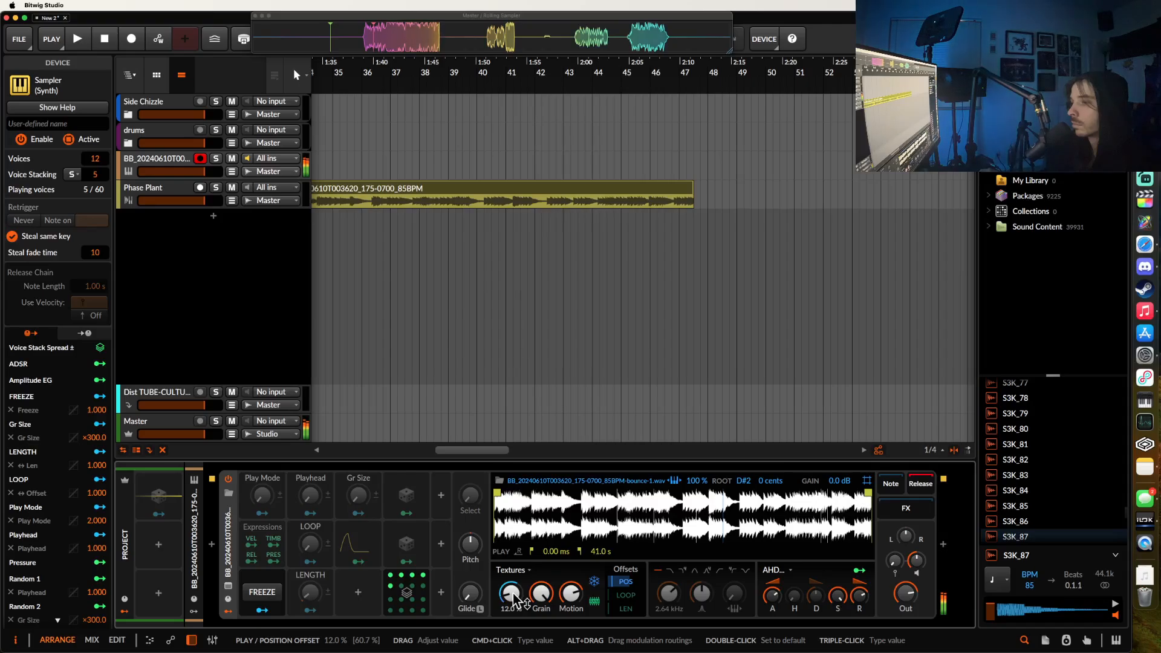
Step: Clear the individual stack voices' modulation of the Sampler's play position offset
left_click(424, 578)
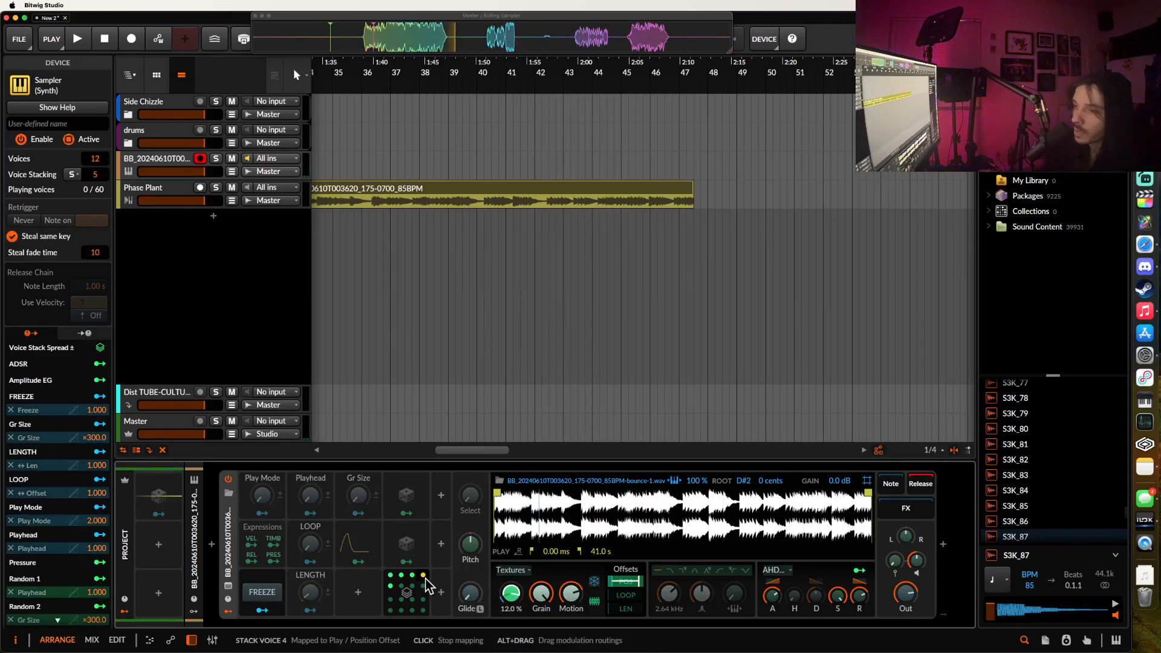
left_click(423, 579)
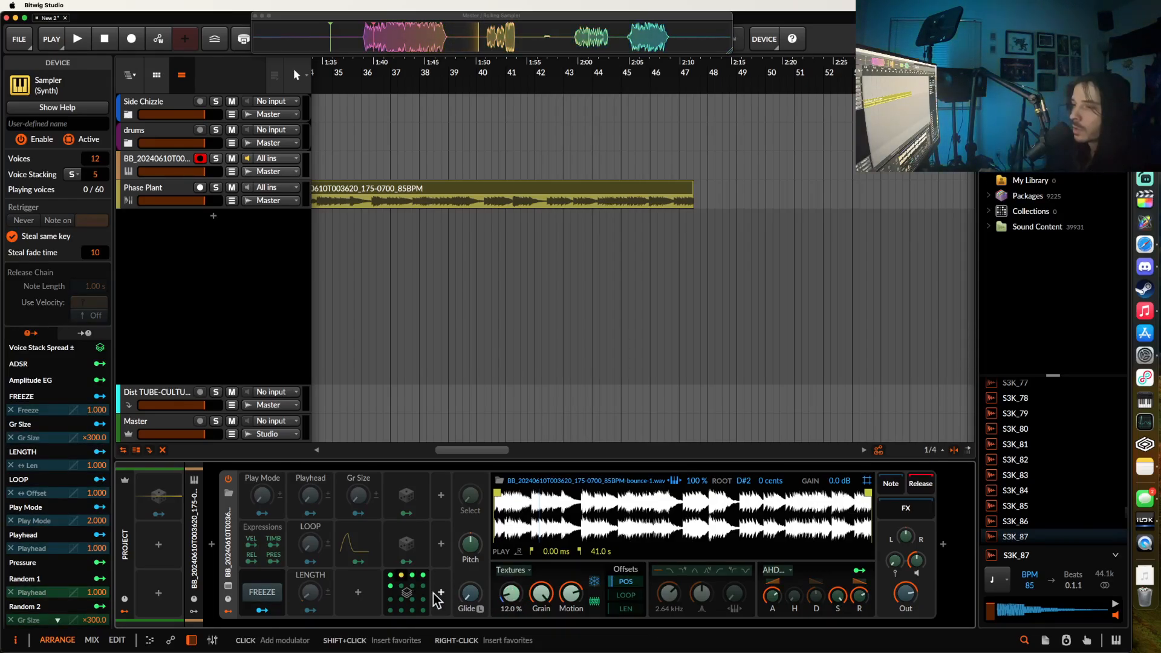
left_click(406, 585)
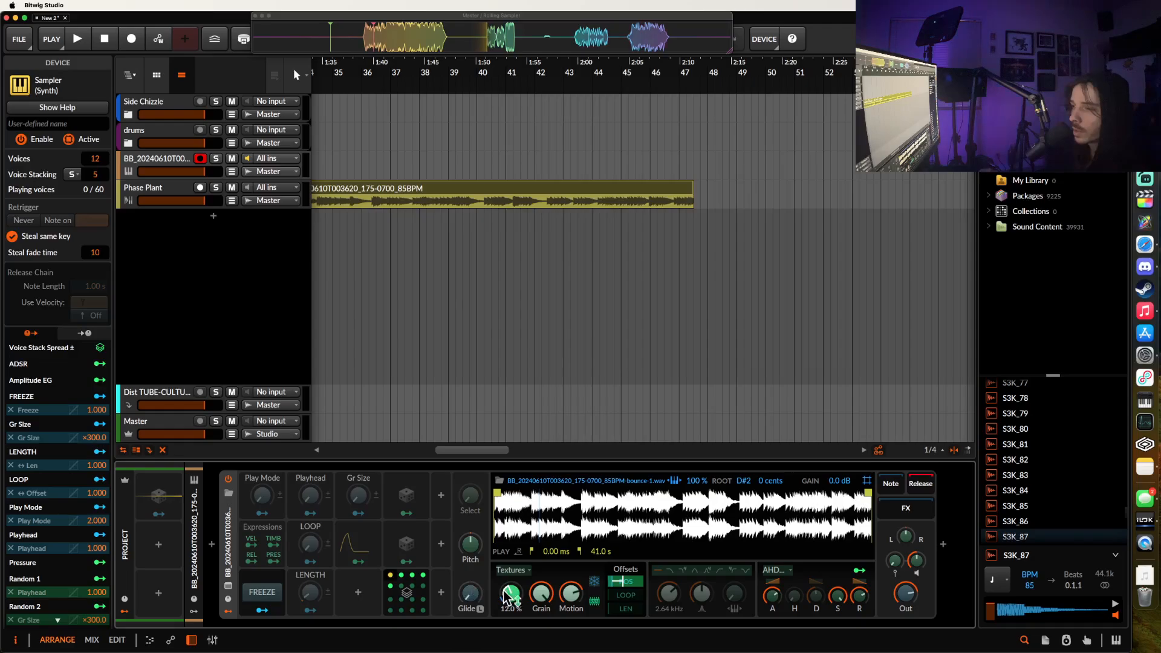
left_click(391, 577)
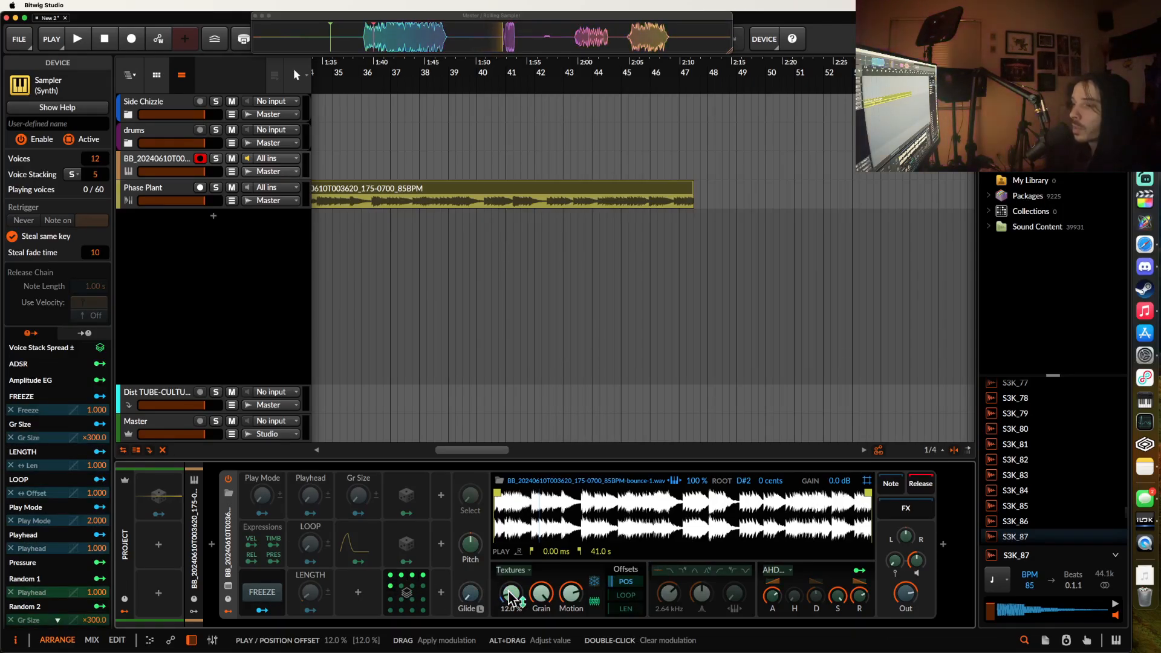
Step: Add a Random modulator to the Sampler's empty modulator slot above the Voice Control row
left_click(441, 546)
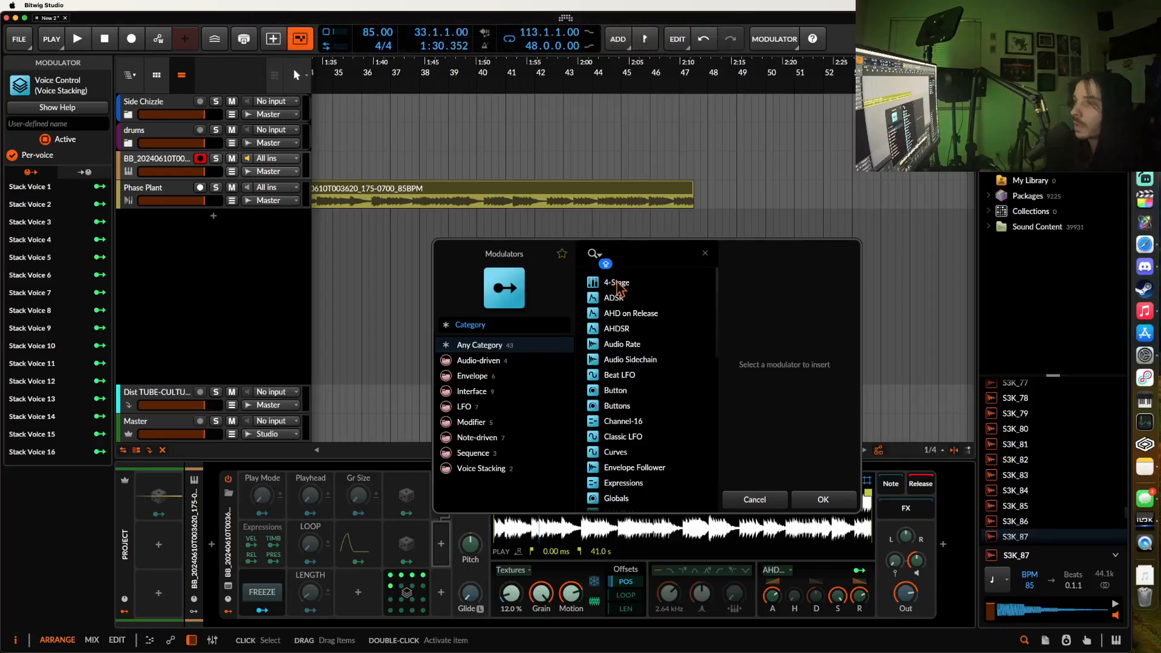
type("random")
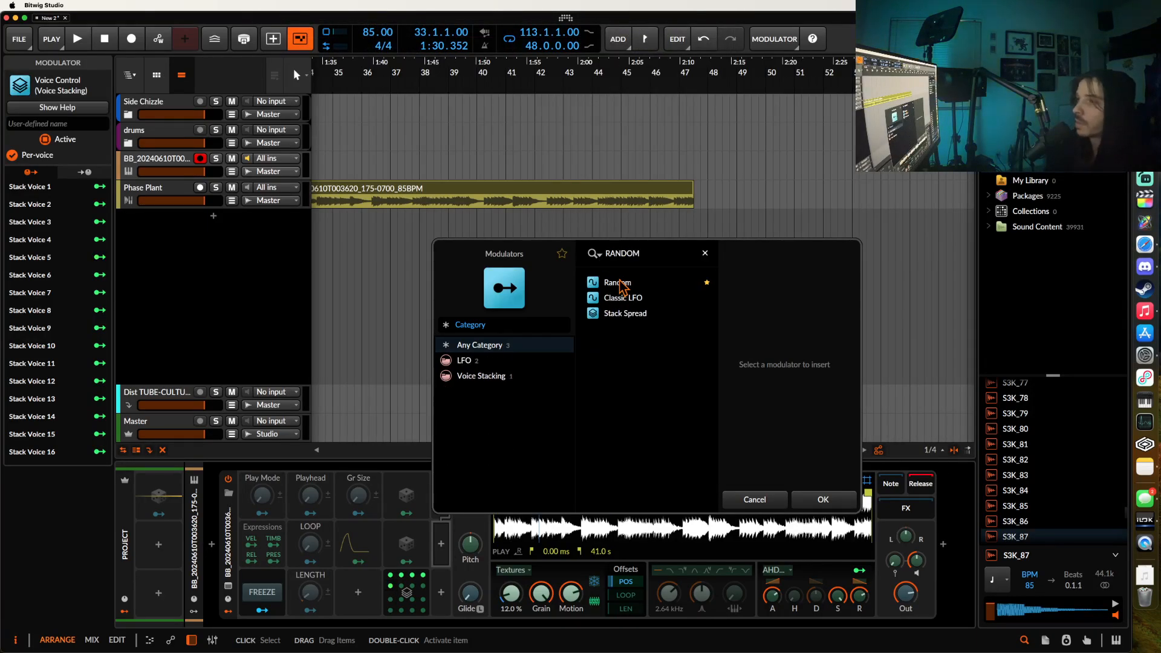
left_click(690, 282)
left_click(824, 502)
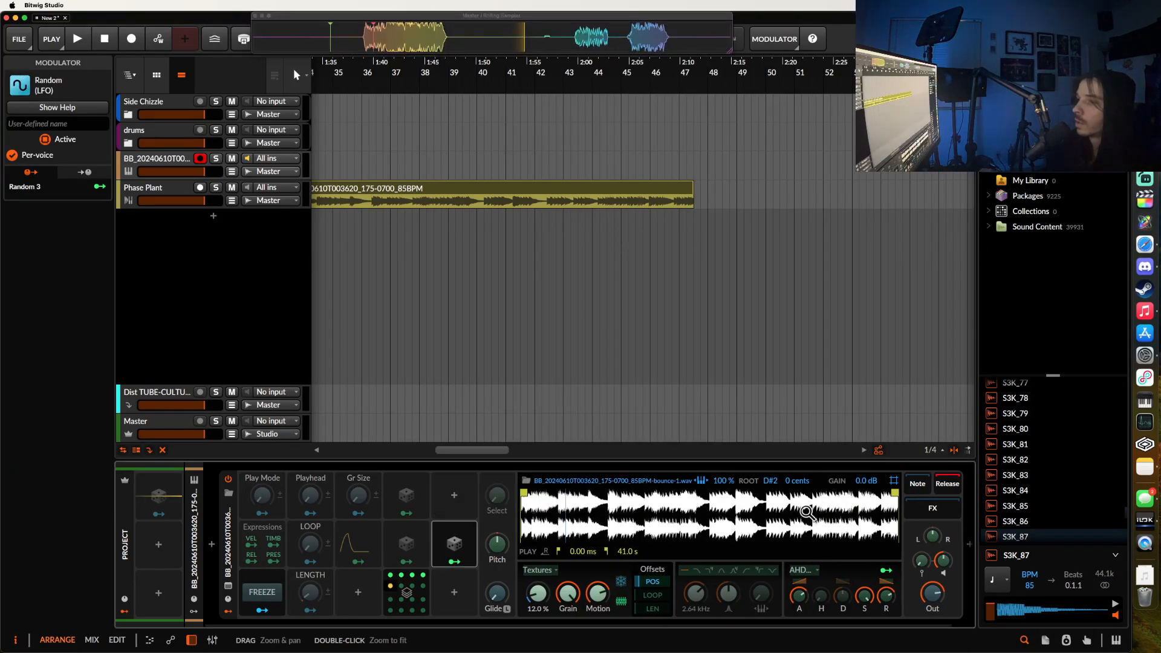
Step: Map the new Random modulator to the play position offset at about 13.33% and raise its smoothing to produce a smooth random curve
left_click(473, 544)
left_click_drag(750, 582, 750, 545)
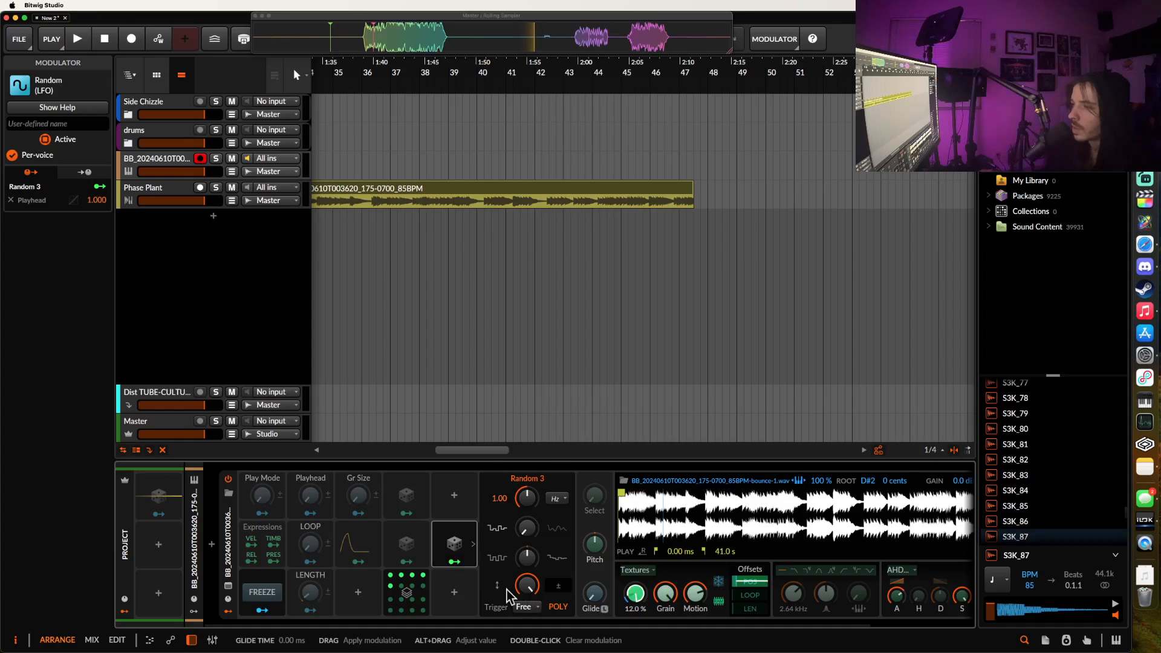
left_click(464, 562)
left_click(471, 545)
left_click(473, 544)
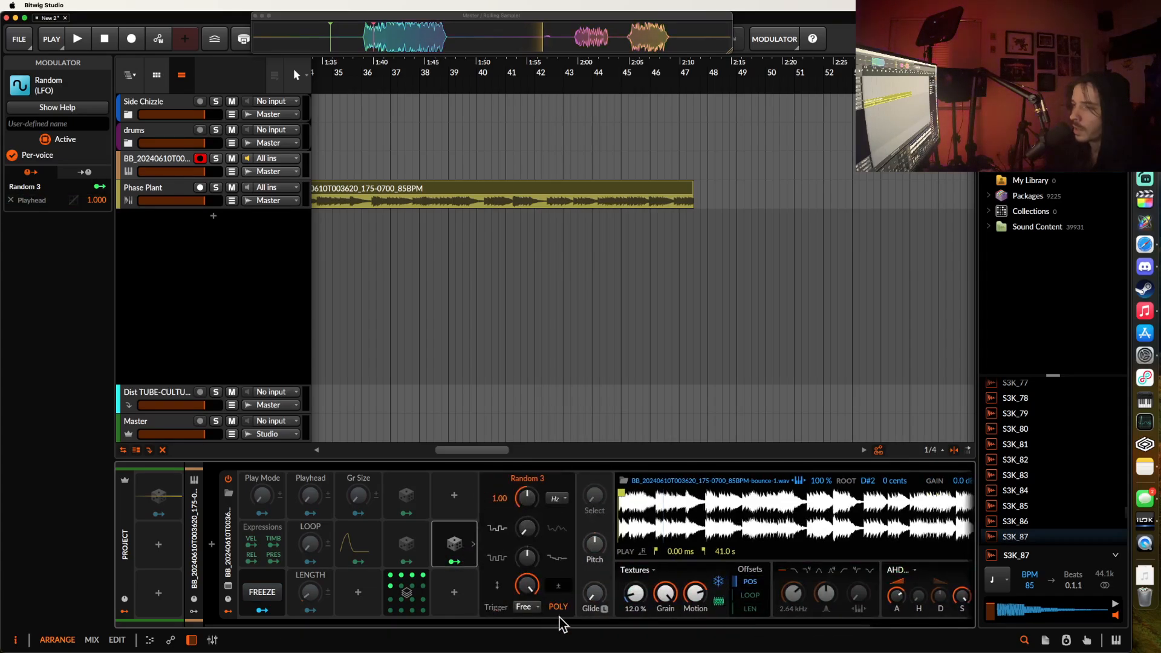
left_click(644, 552)
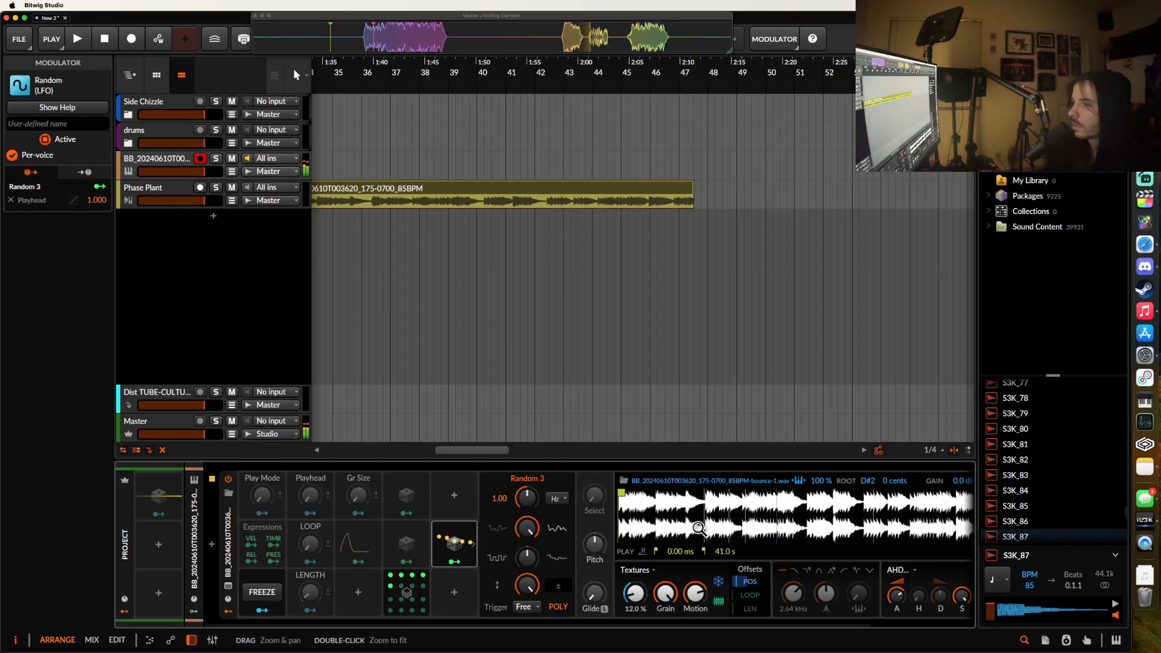
scroll(799, 531, "right", 3)
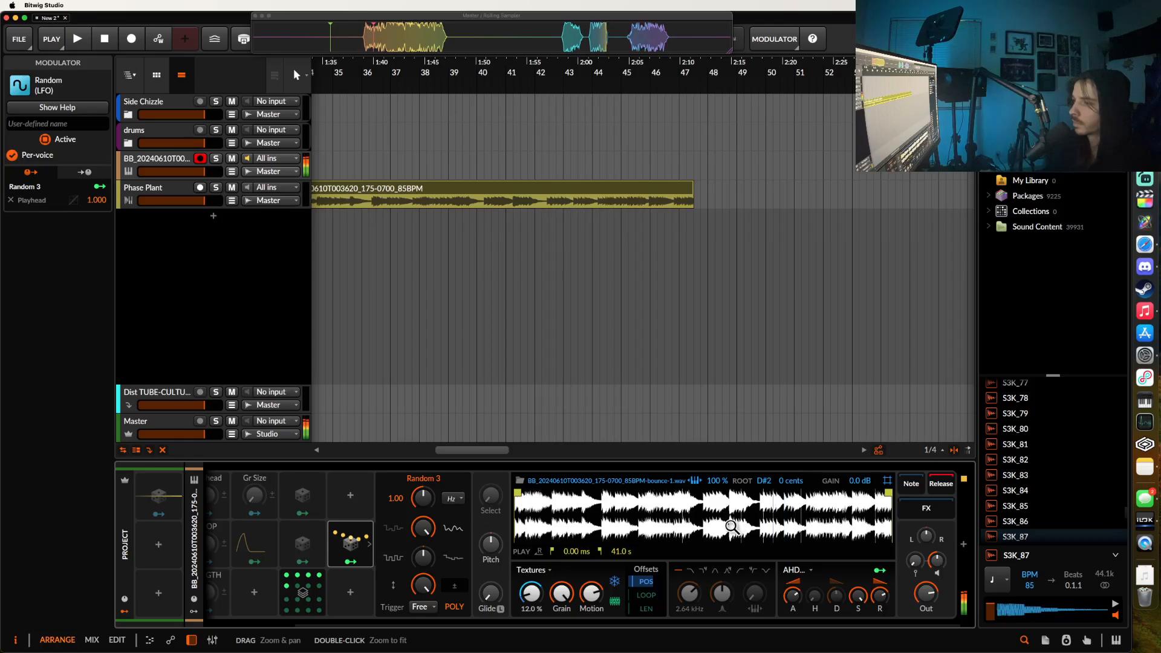
left_click(357, 562)
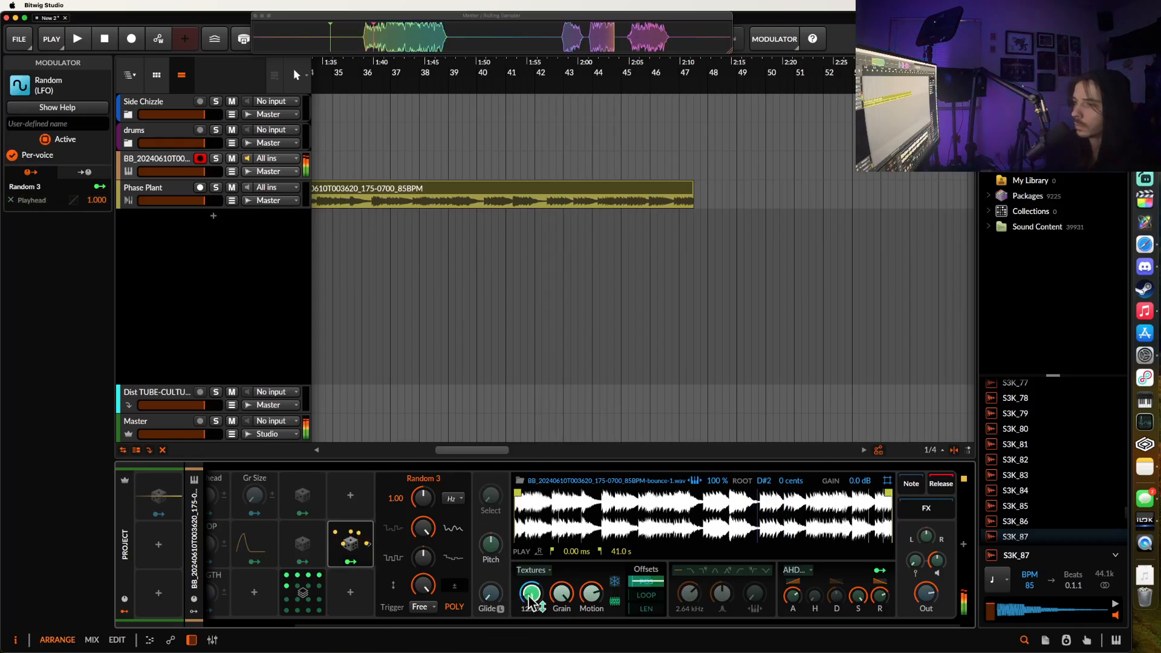
left_click_drag(532, 600, 531, 590)
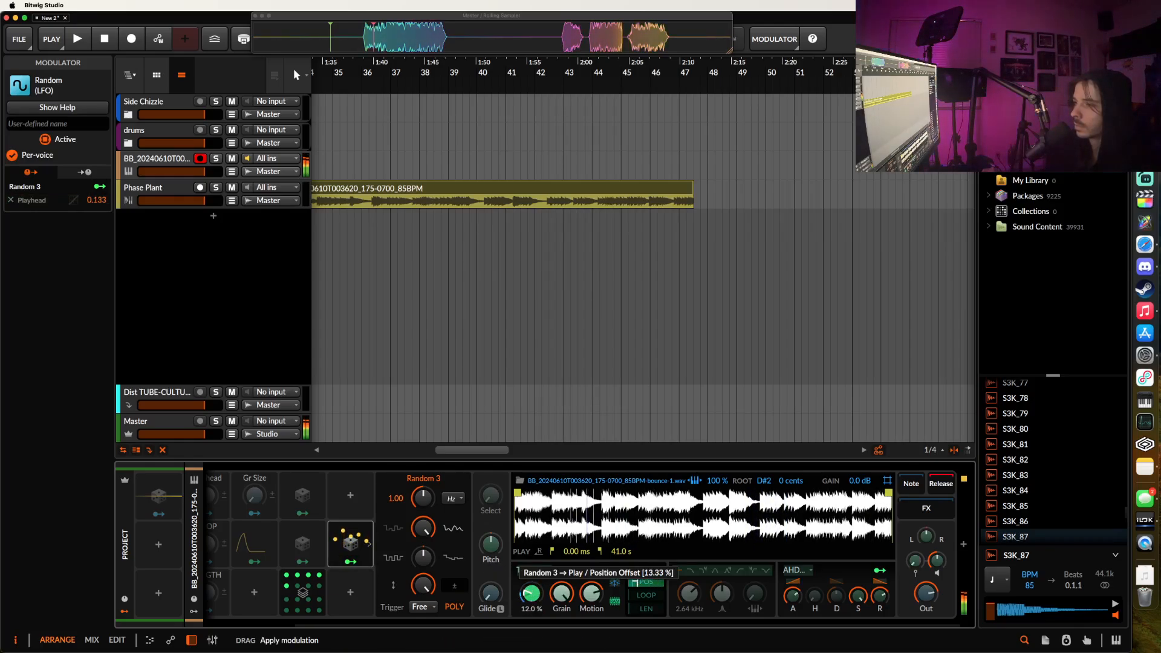
Step: Clear the Random modulator's mapping to the play position offset and turn its own Amount down to zero
left_click(351, 563)
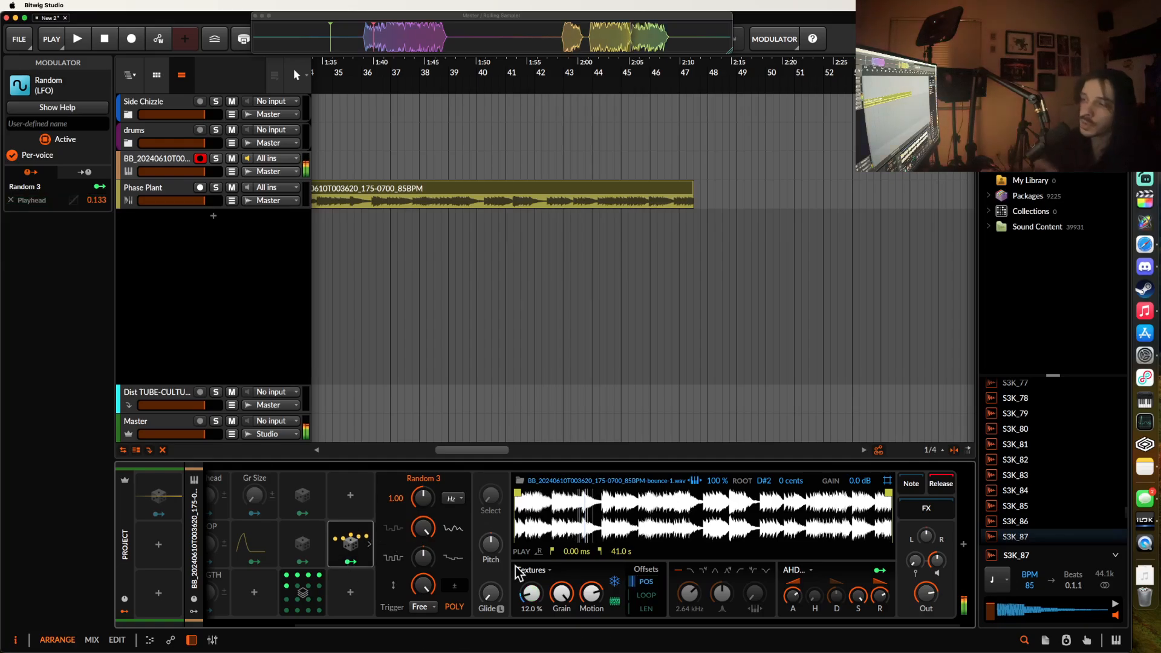
left_click(351, 562)
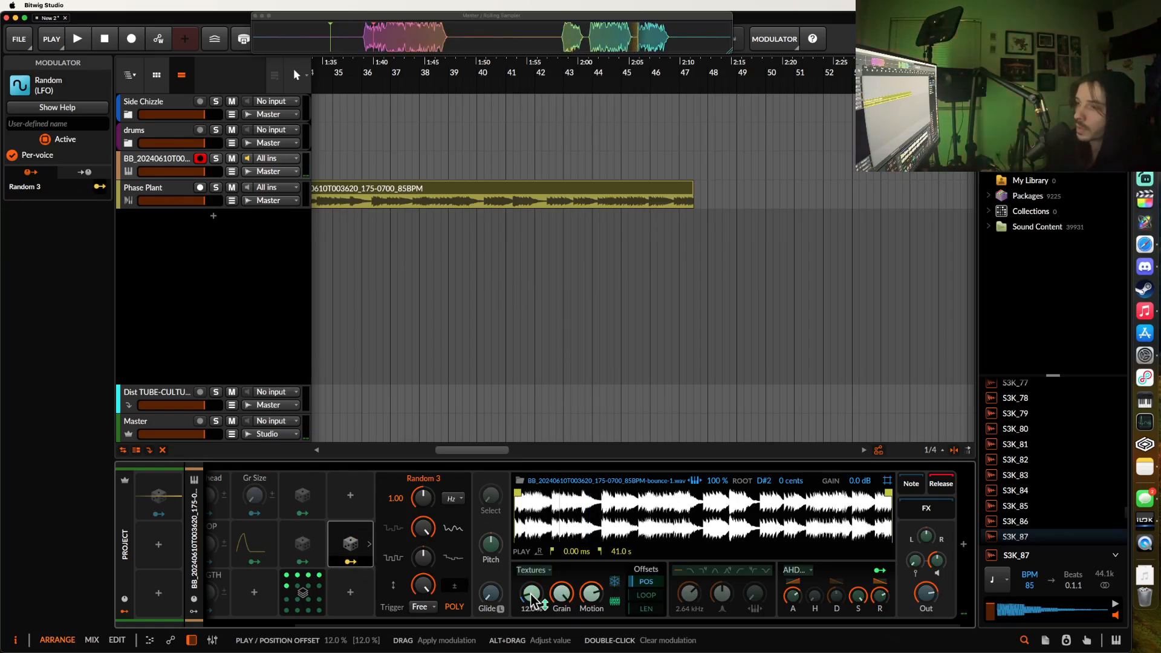
left_click(351, 562)
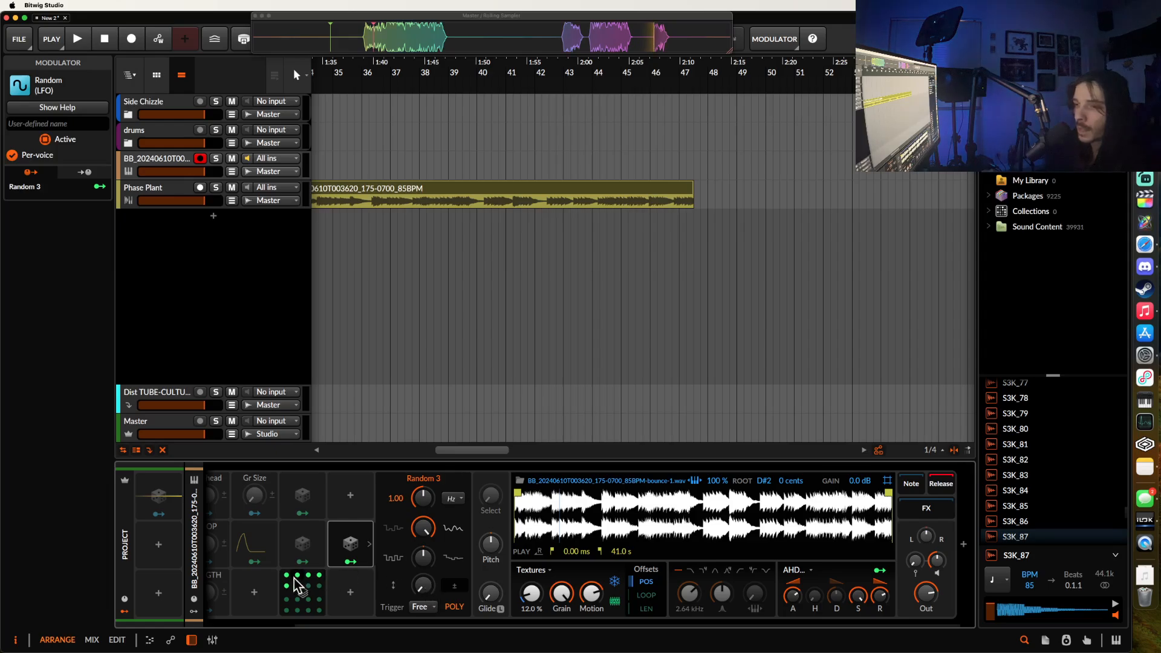
Step: Map the Voice Control's stack voices 2 to 5 to the new Random modulator's Amount
left_click_drag(294, 578, 422, 576)
left_click(298, 576)
left_click(309, 576)
left_click(318, 577)
left_click(287, 587)
left_click(286, 588)
left_click(288, 578)
left_click(290, 591)
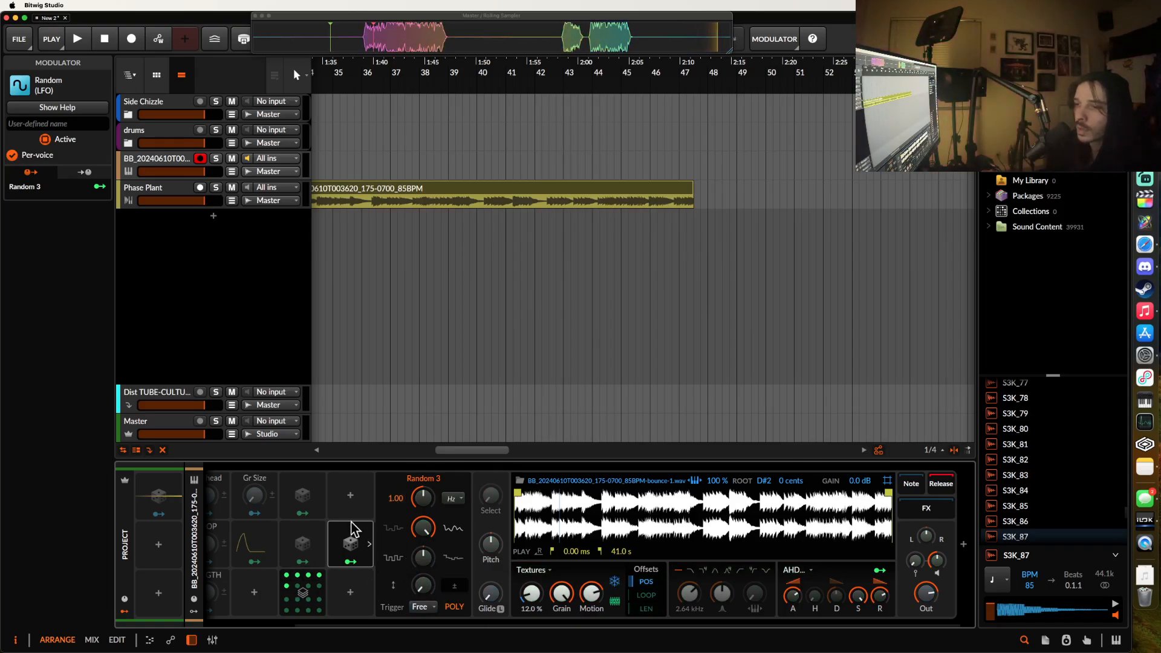
Step: Add a Classic LFO modulator in the free slot above the new Random modulator
left_click(350, 495)
type("LFO")
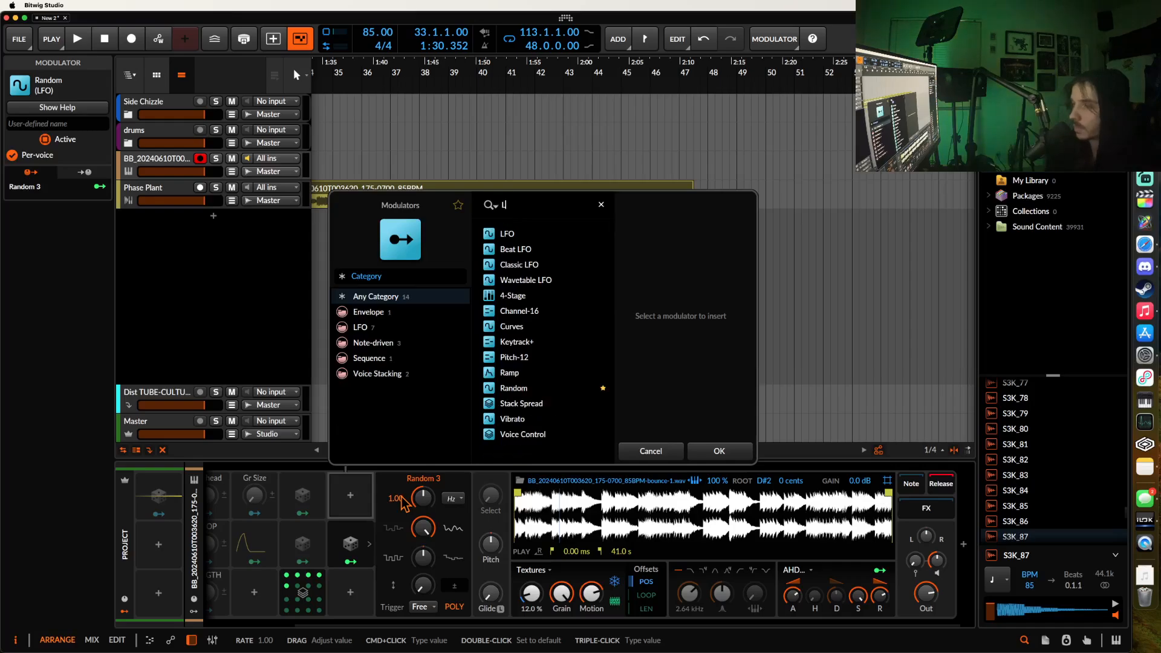
left_click(519, 266)
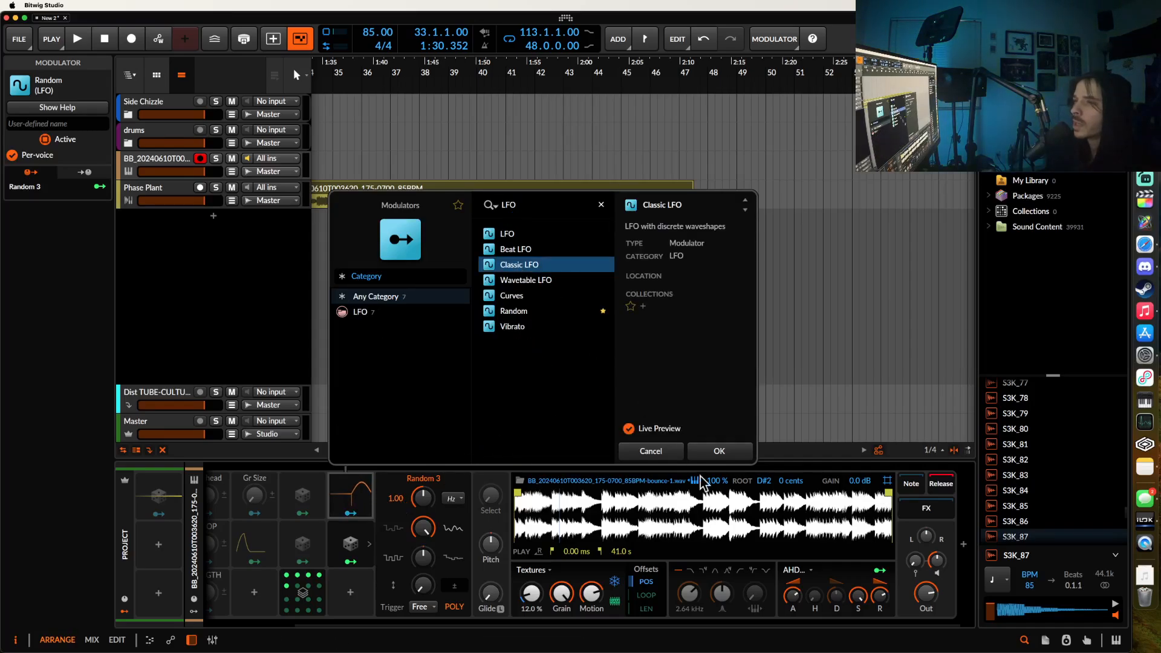
left_click(719, 451)
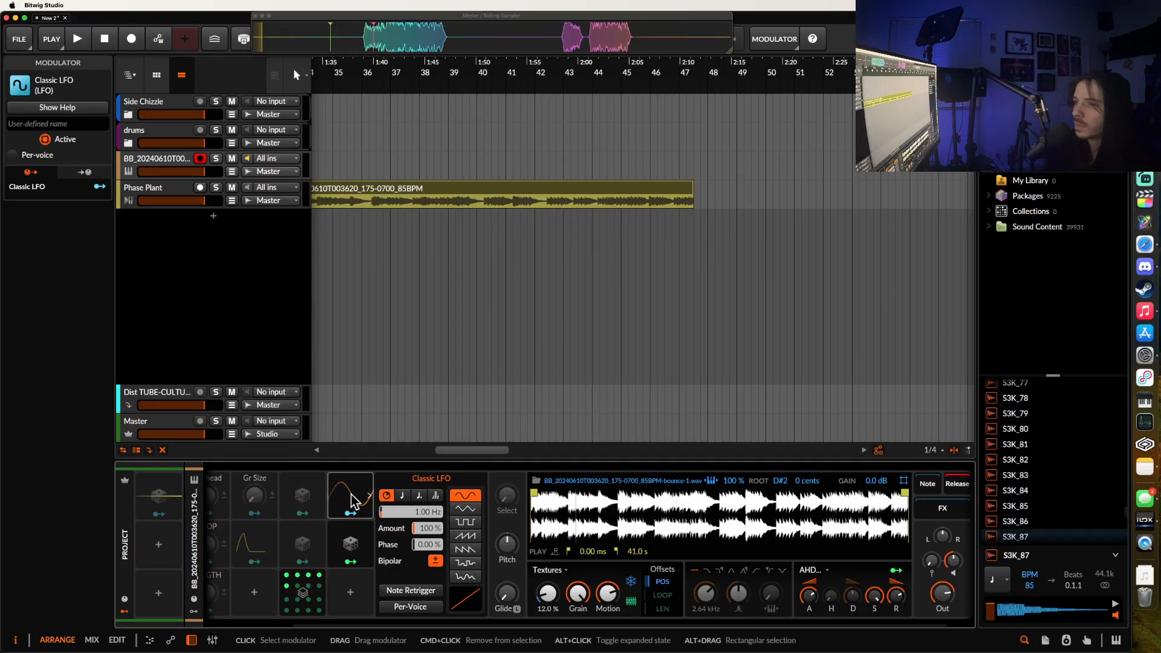
Step: Configure the Classic LFO with Note Retrigger enabled, a beat-synced rate of 2/1 and an Amount of 0%
left_click(410, 591)
left_click(402, 496)
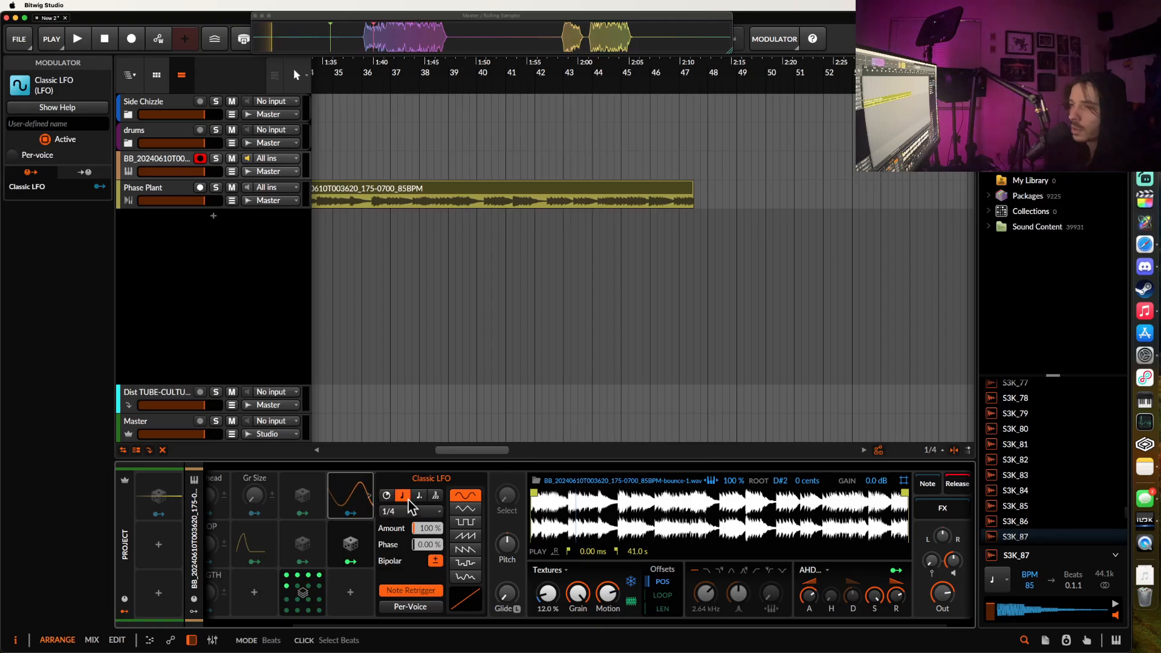
left_click(406, 512)
left_click(394, 398)
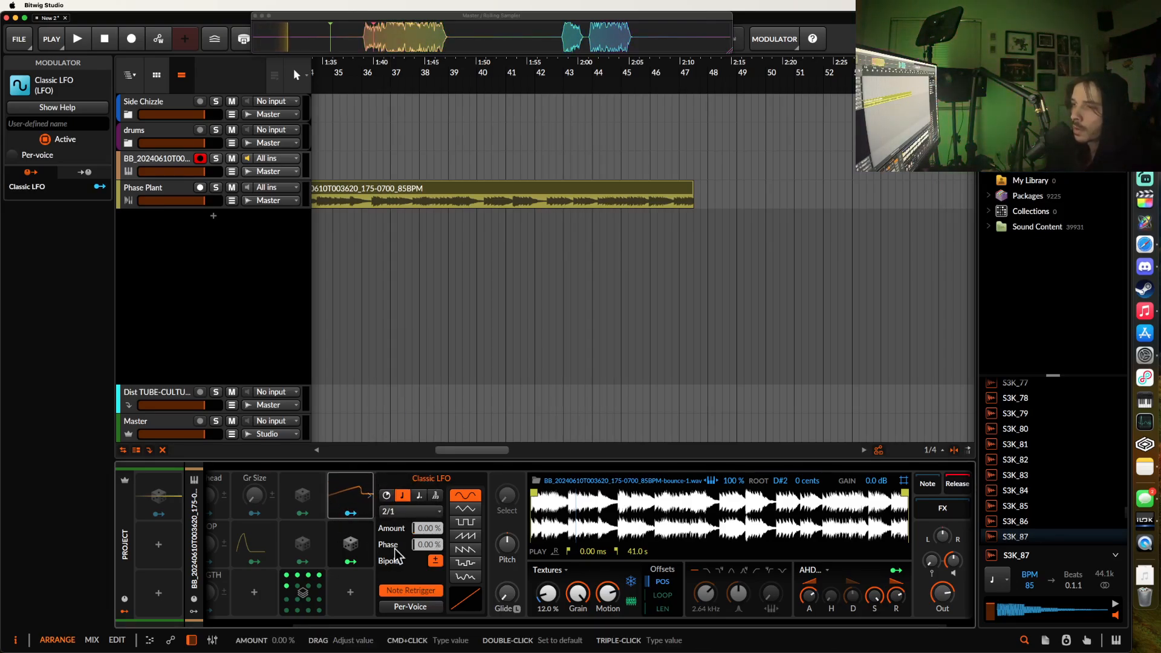
Step: Map the Voice Control's stack voice 1 to the Classic LFO's Amount
left_click(289, 583)
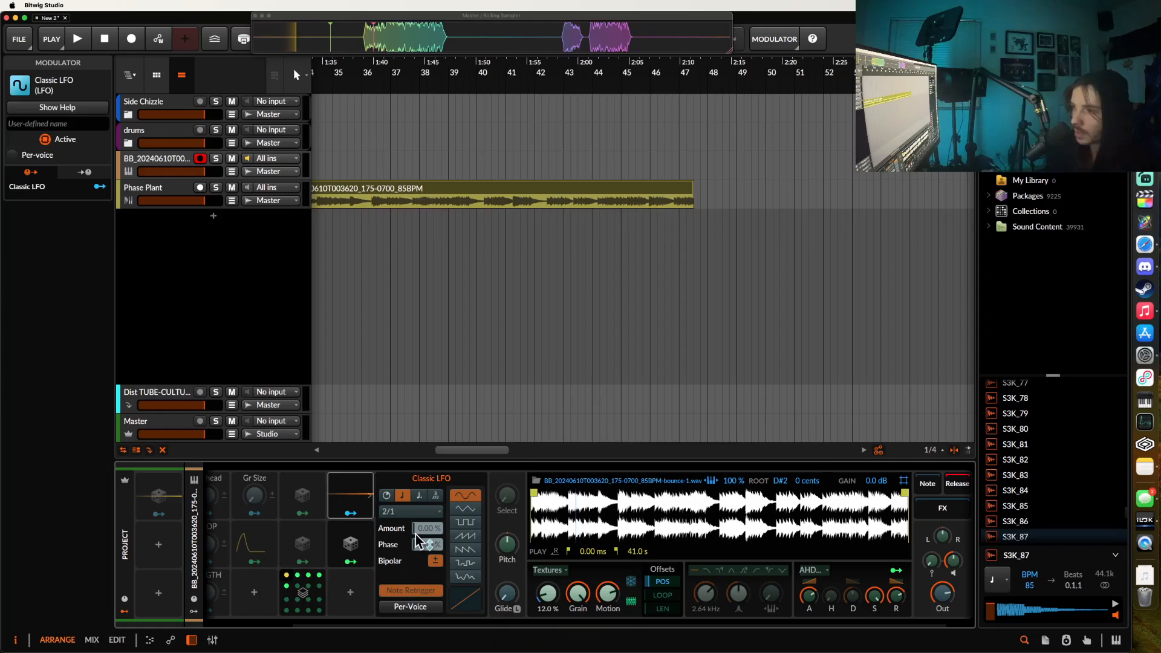
left_click(287, 587)
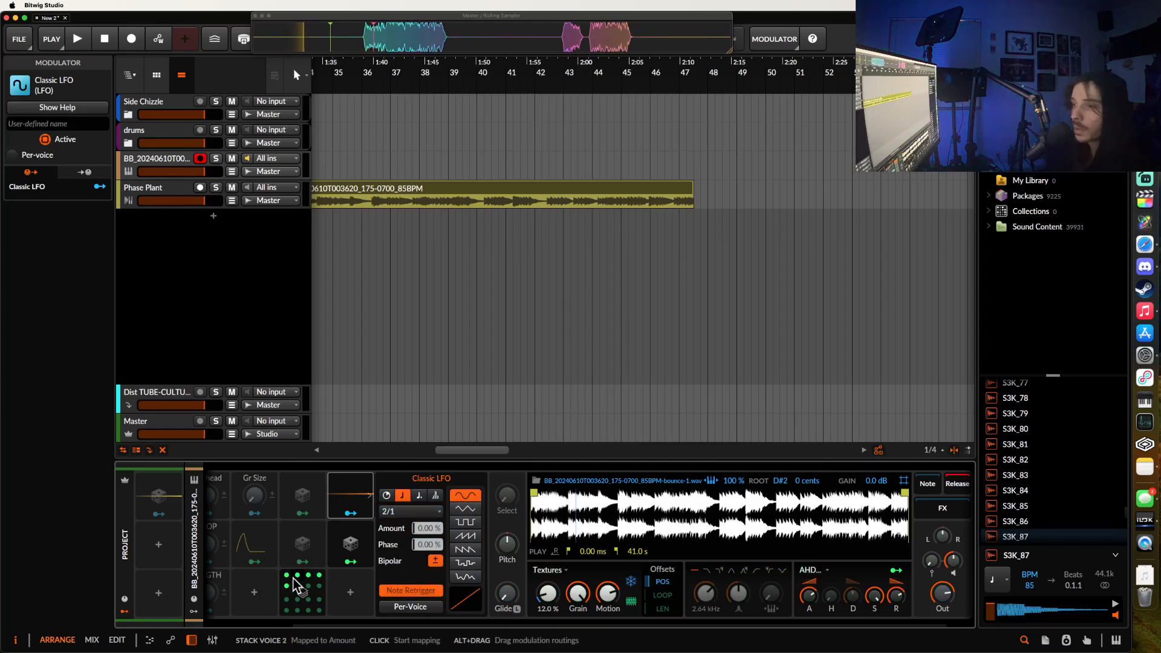
Step: Map the Classic LFO to the play position offset at 1.000 and set the base position to 11.3%
left_click(352, 515)
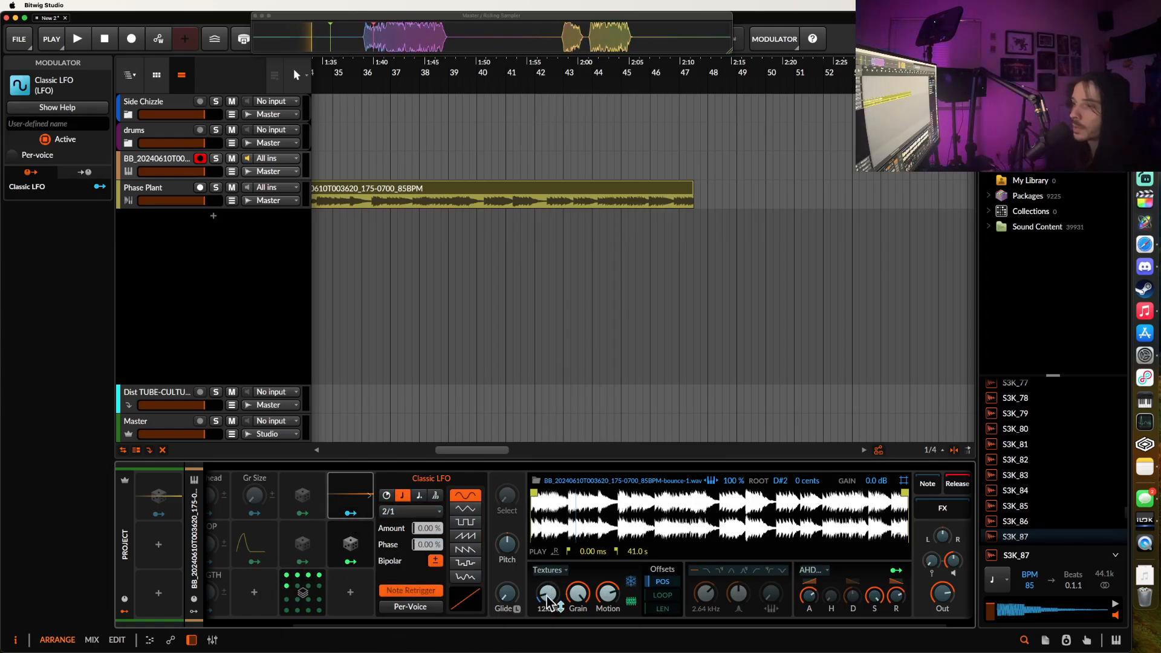
left_click_drag(549, 595, 550, 533)
left_click(351, 514)
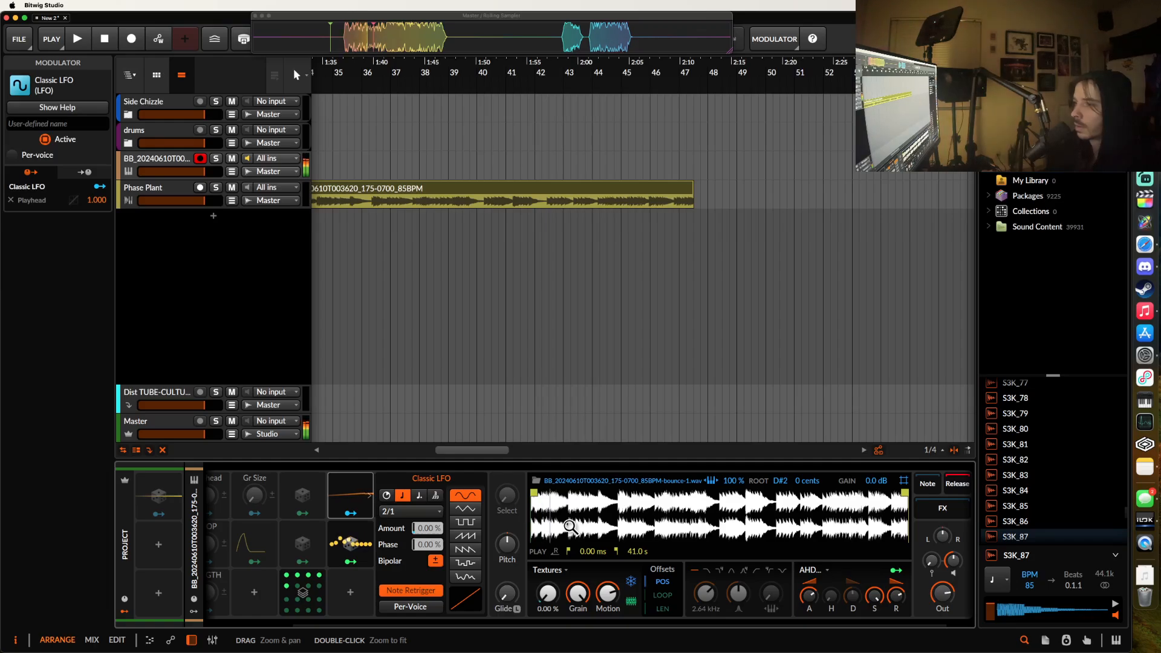
left_click_drag(547, 594, 547, 584)
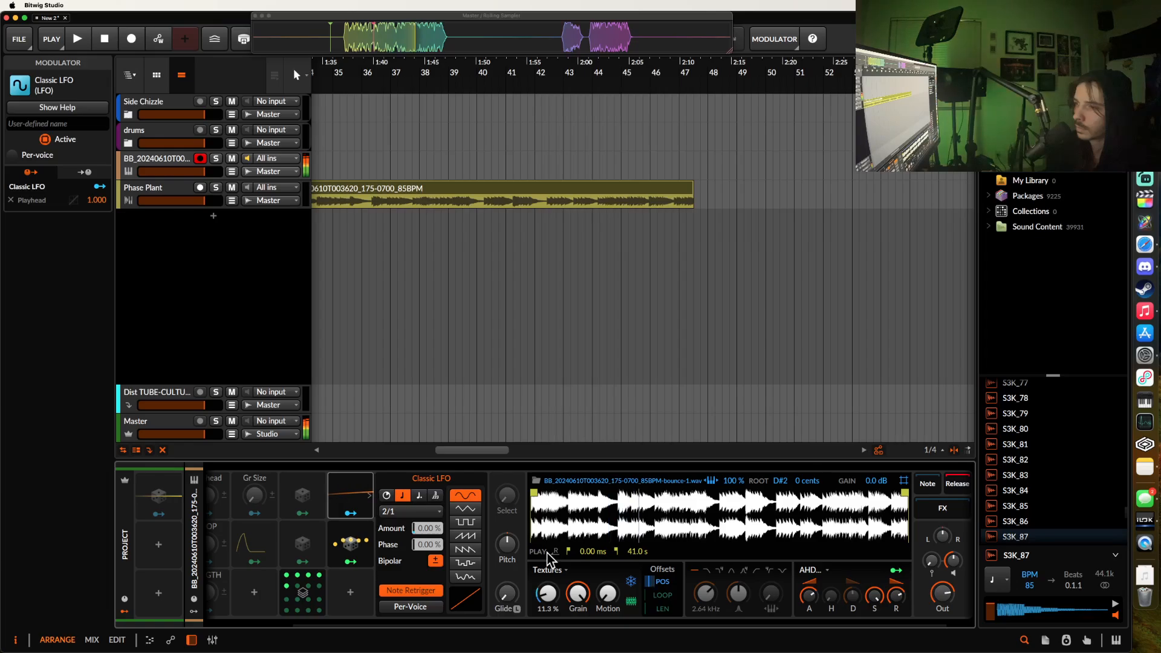
Step: Switch the rate unit of the Random modulator below the Classic LFO to quarter notes
left_click(354, 545)
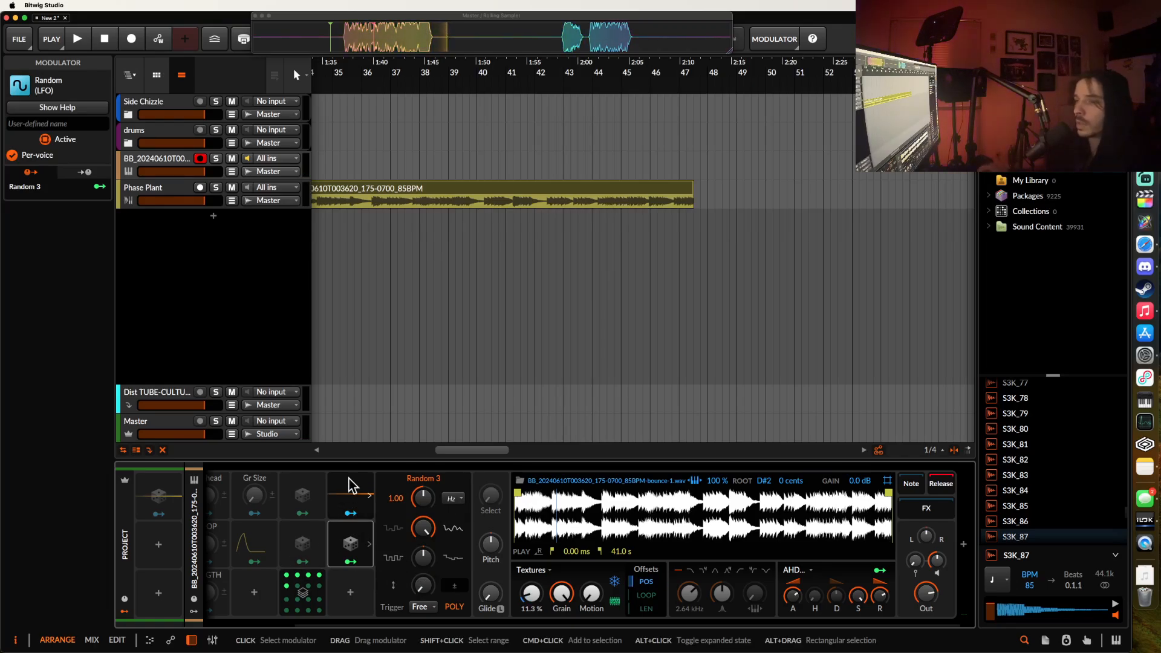
left_click(453, 499)
left_click(493, 288)
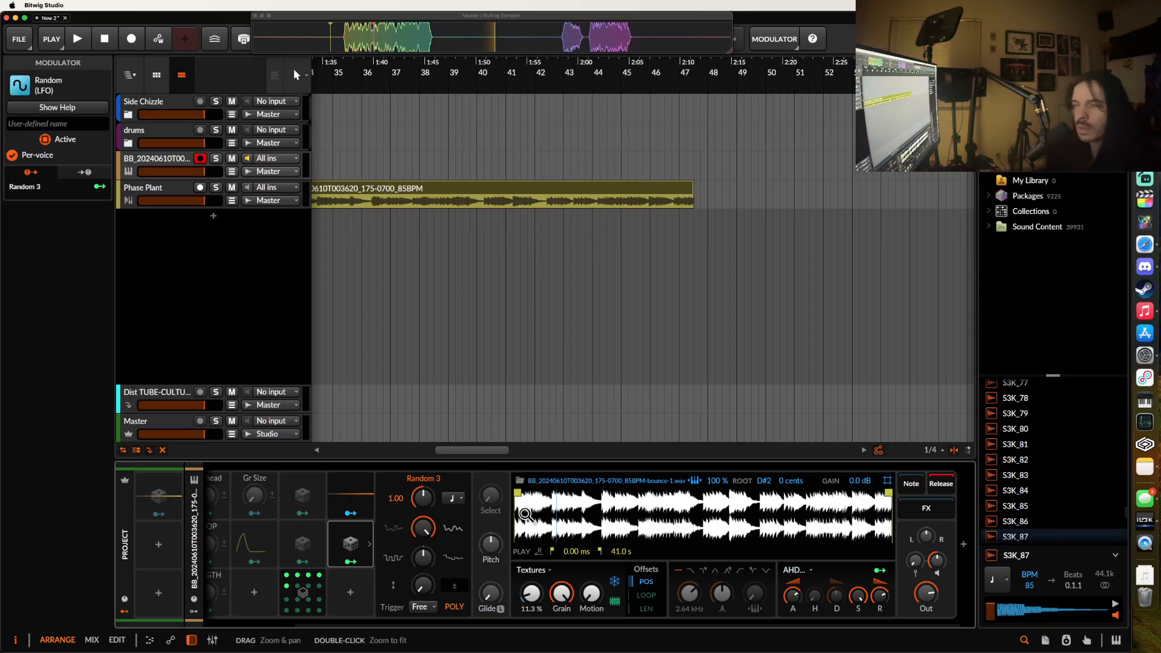
Step: Set the Classic LFO to the falling sawtooth waveform and turn its Bipolar mode off
left_click(346, 486)
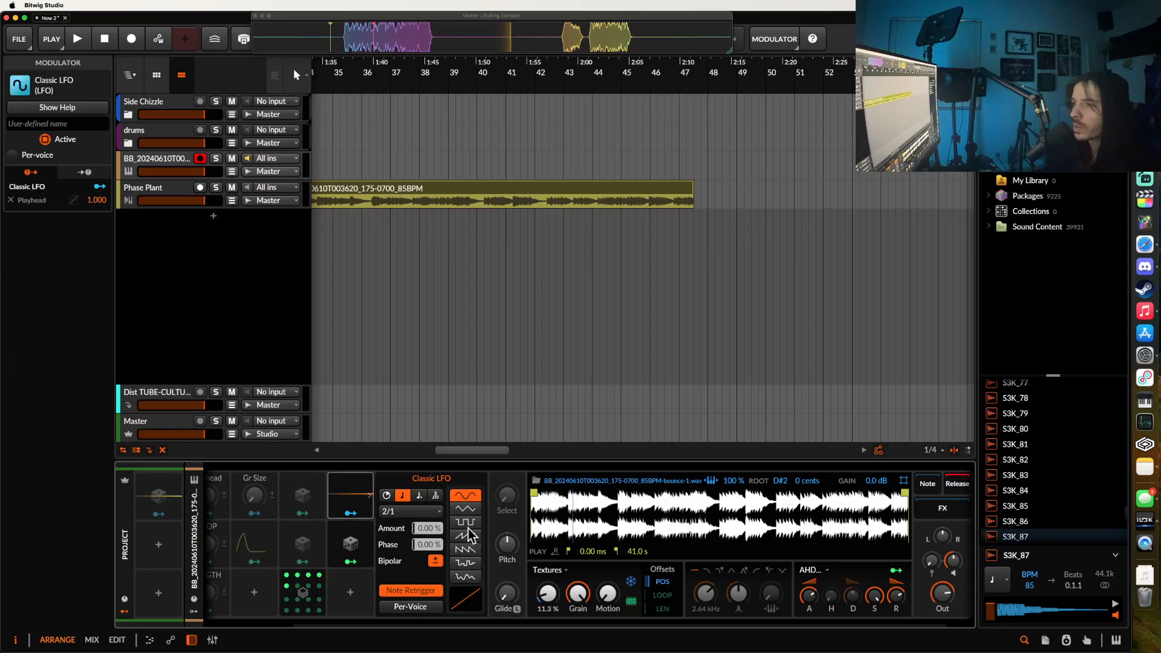
left_click(476, 548)
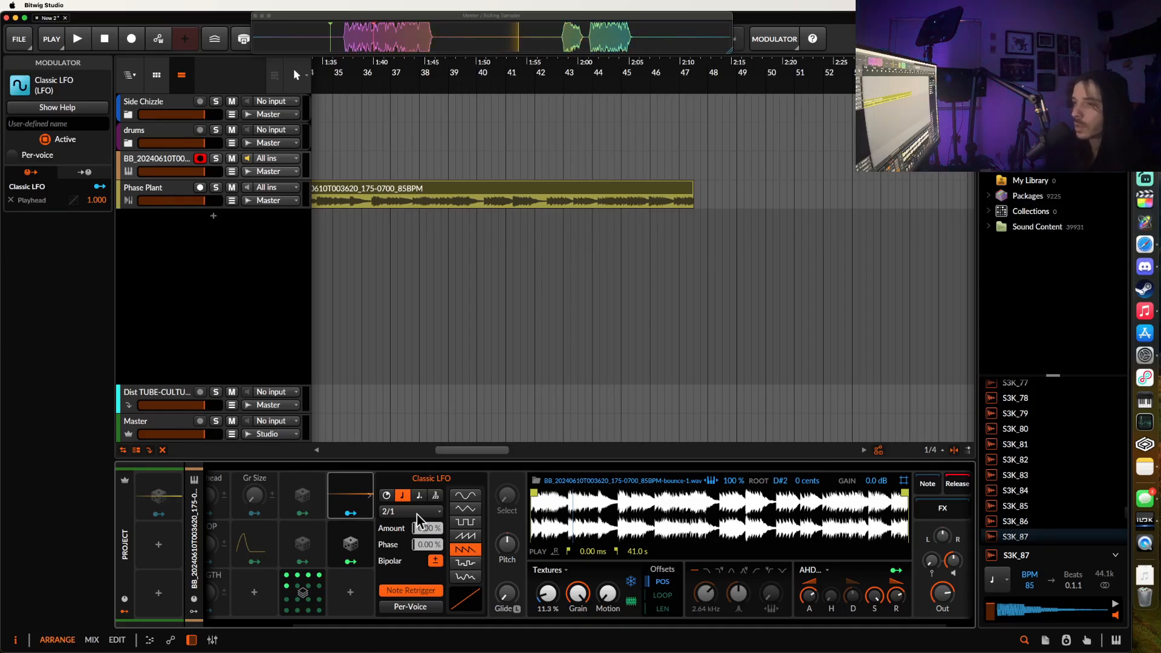
left_click(437, 563)
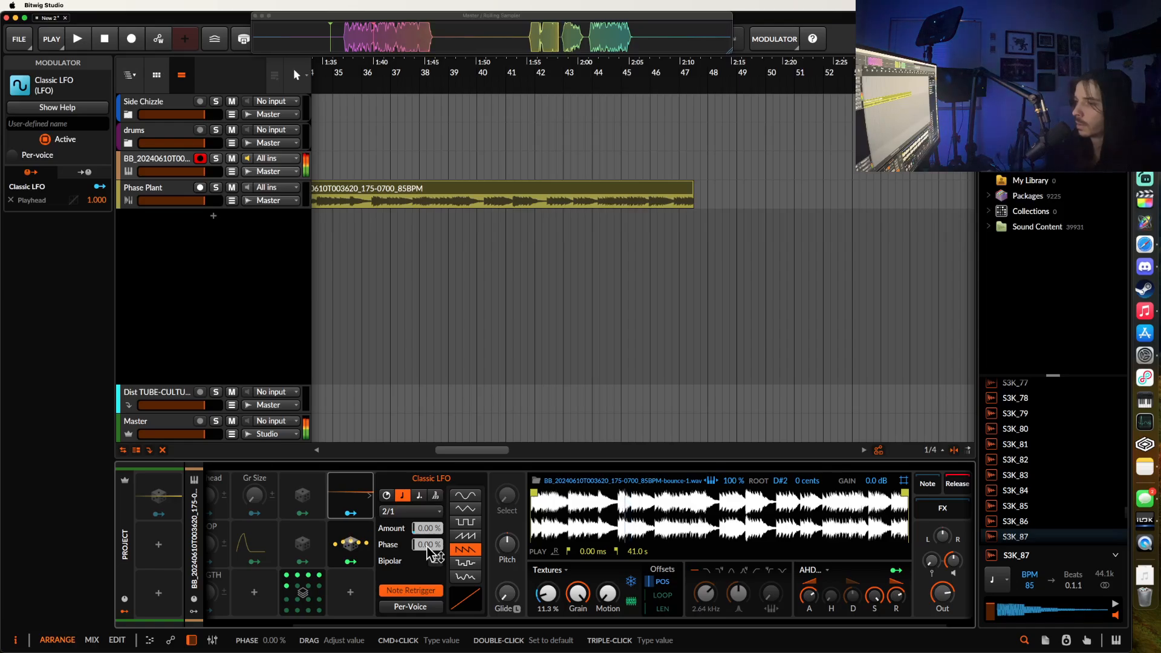
Step: Raise the Amount of the Random modulator below the Classic LFO to 37.0%, and switch the Classic LFO to the rising sawtooth
left_click(350, 548)
left_click_drag(426, 586, 425, 558)
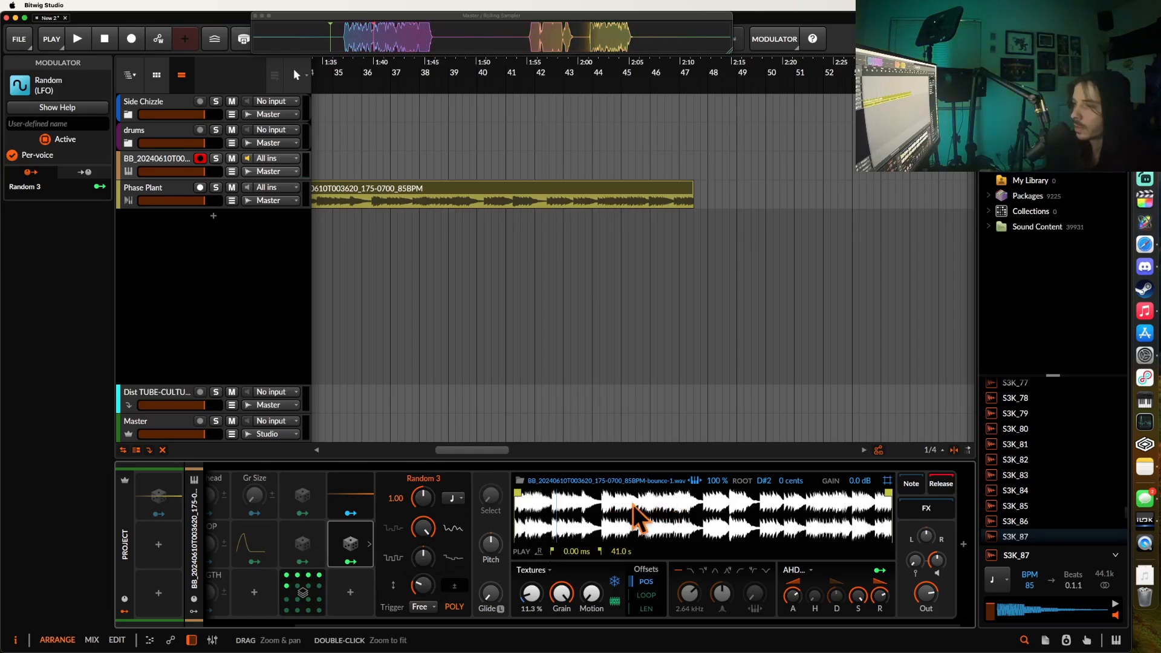
left_click(358, 494)
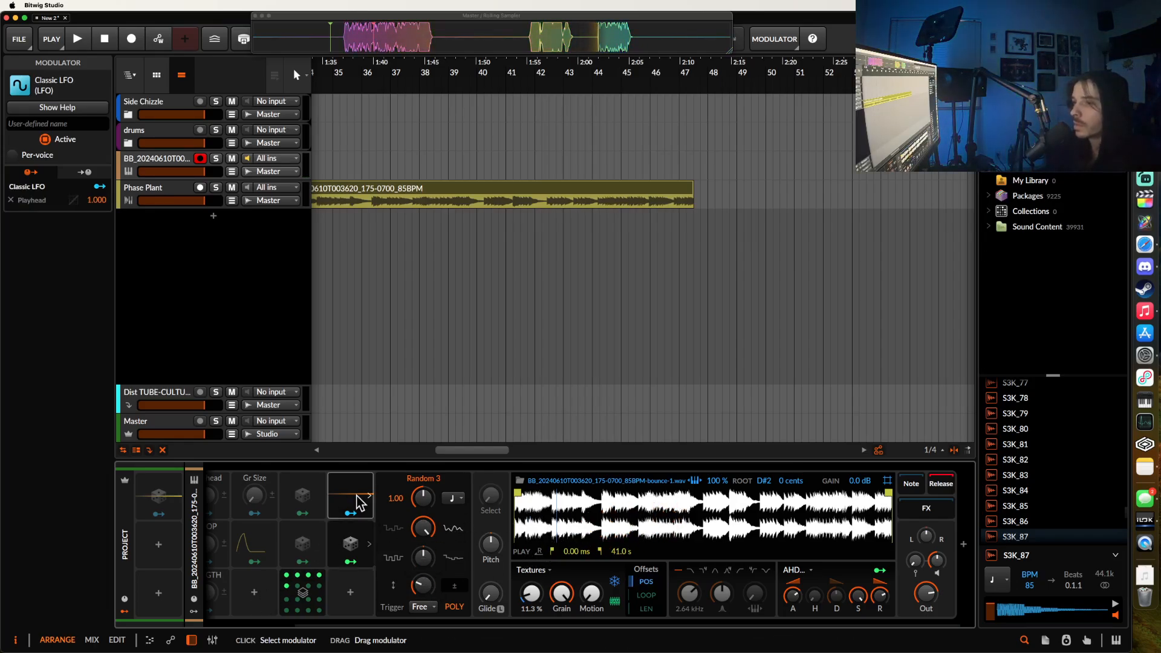
left_click(474, 533)
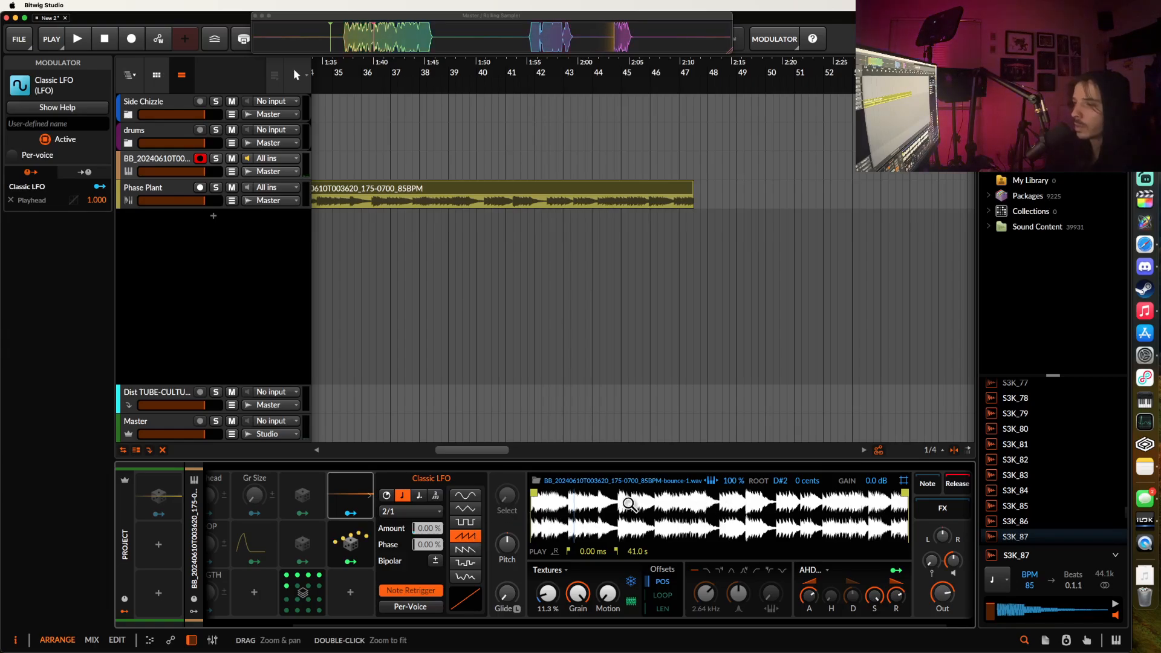
Step: Map the Random modulator below the Classic LFO to the Sampler's play position offset with a modulation depth of 0.630
left_click(350, 543)
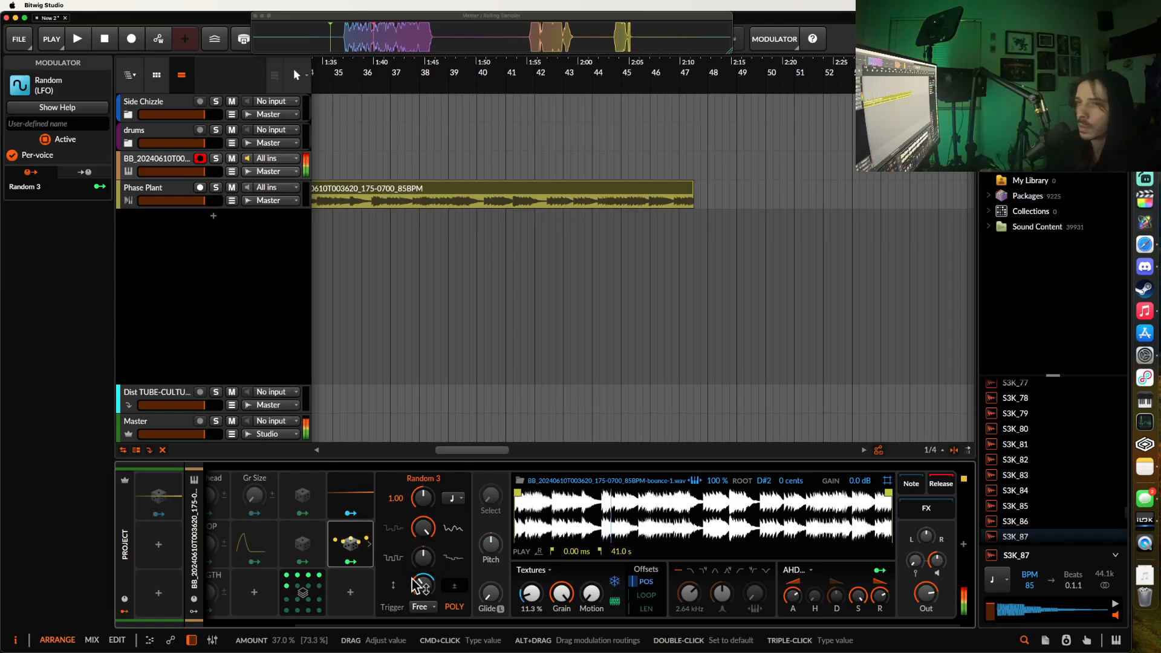
scroll(383, 573, "left", 3)
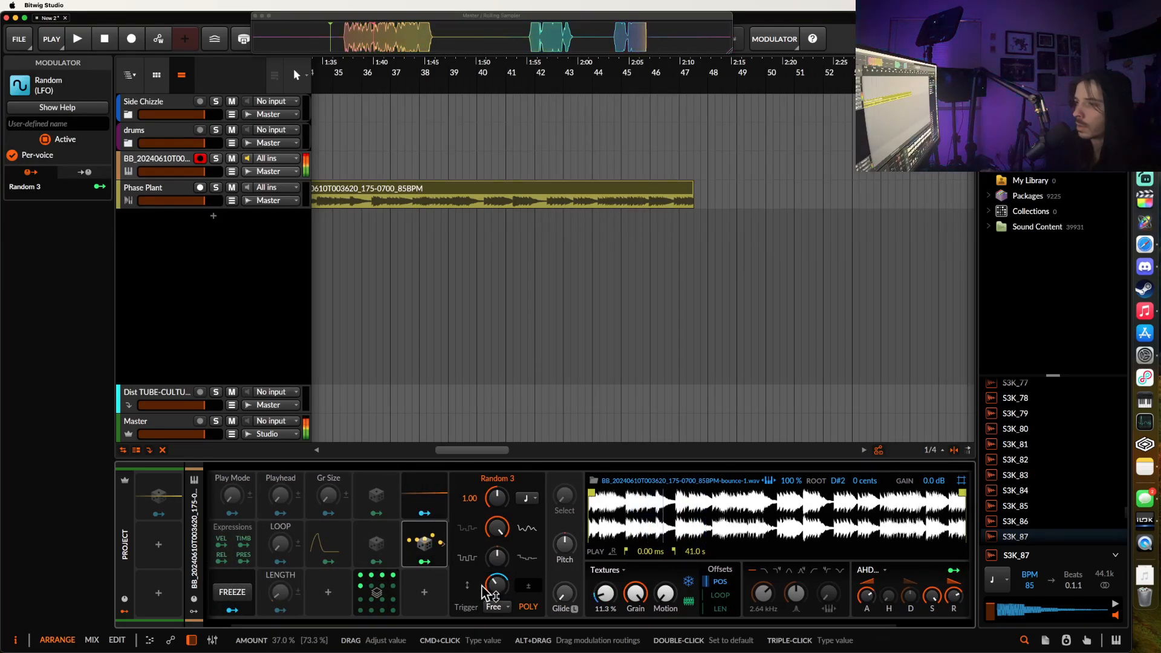
left_click(425, 563)
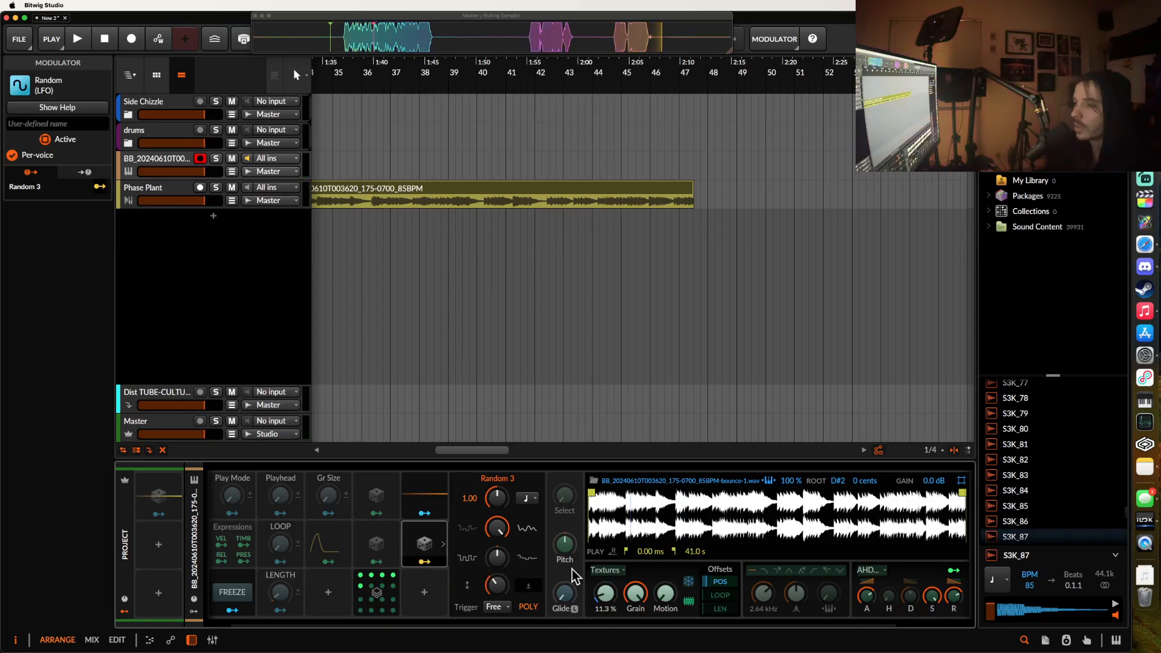
left_click_drag(605, 594, 605, 584)
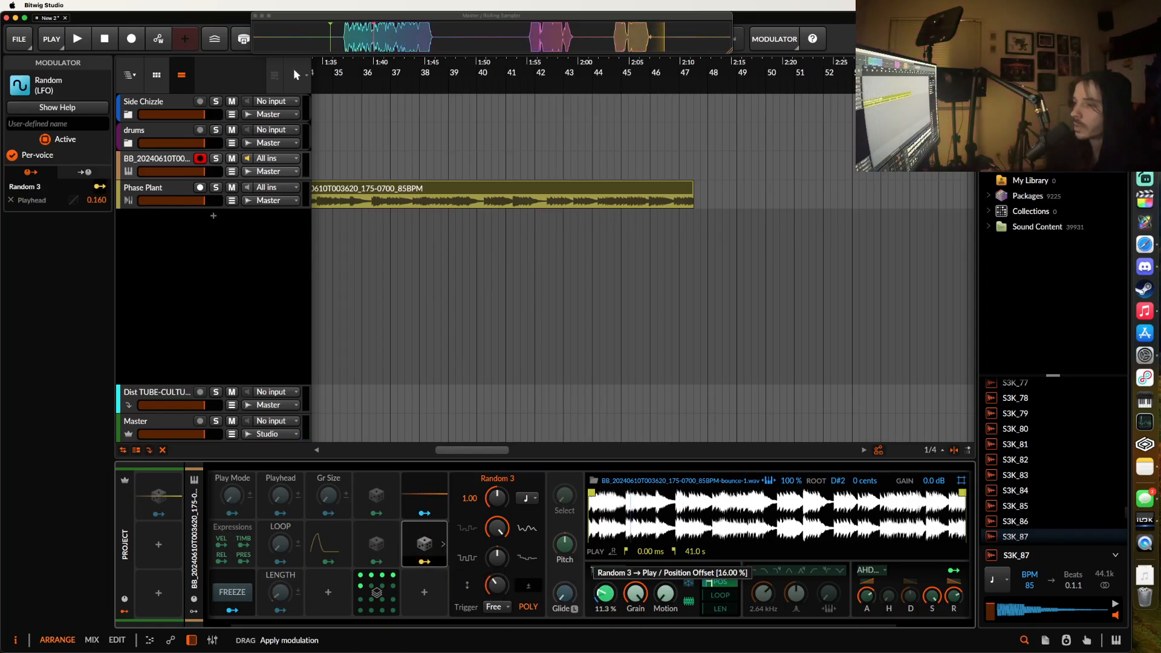
left_click(425, 545)
left_click(426, 545)
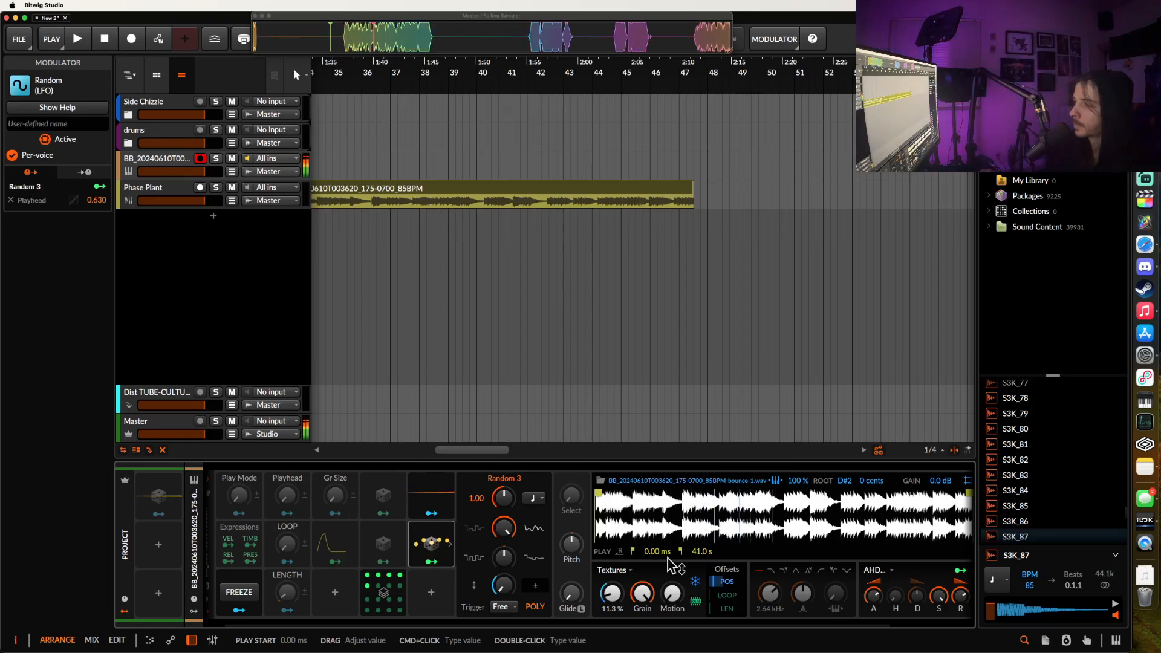
Step: Enable the Sampler's low-pass filter and set its cutoff to 587 Hz
scroll(668, 557, "right", 3)
left_click(696, 571)
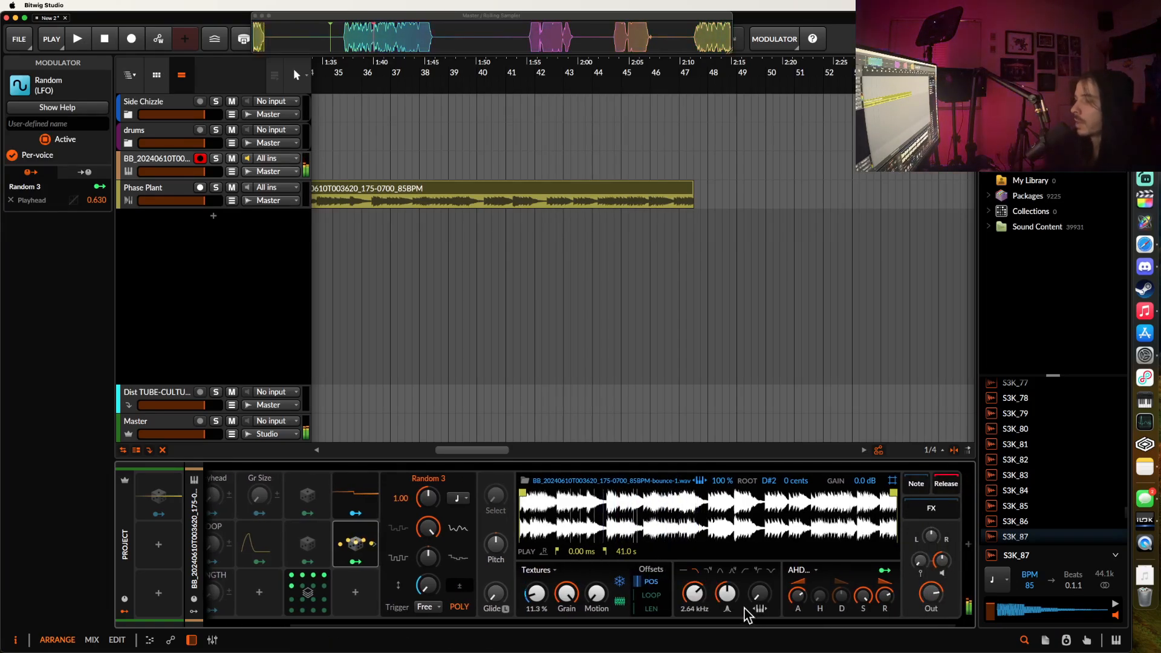
left_click_drag(695, 594, 727, 595)
scroll(678, 544, "right", 1)
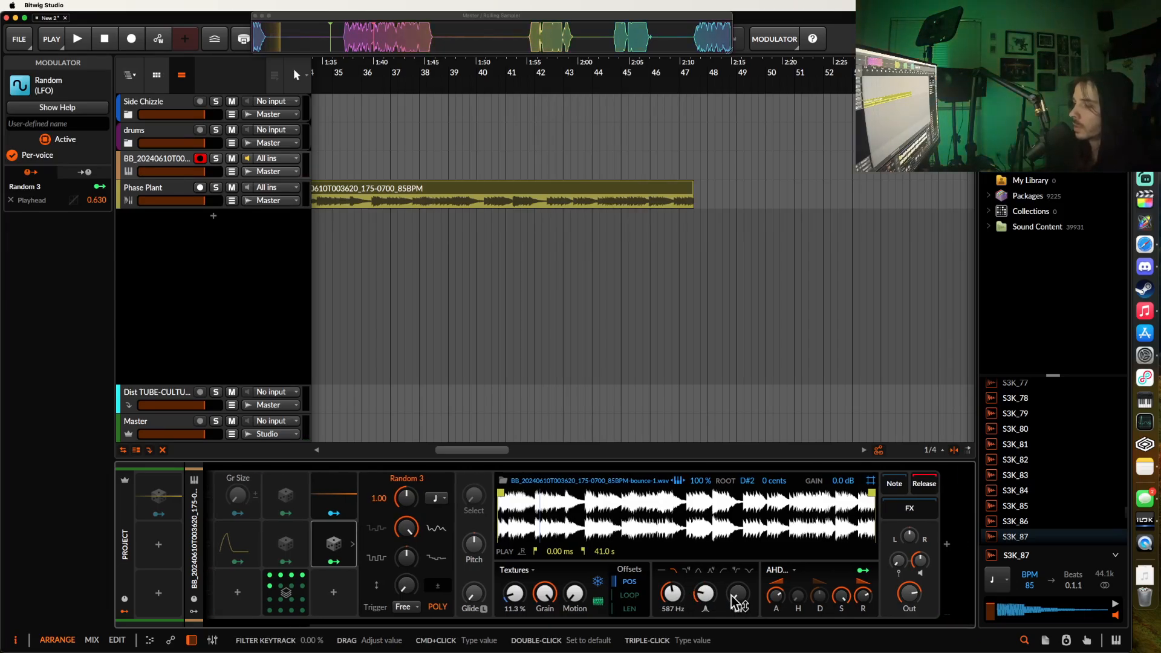
Step: Add a Convolution reverb after the Sampler in the device chain
left_click(935, 507)
type("conv")
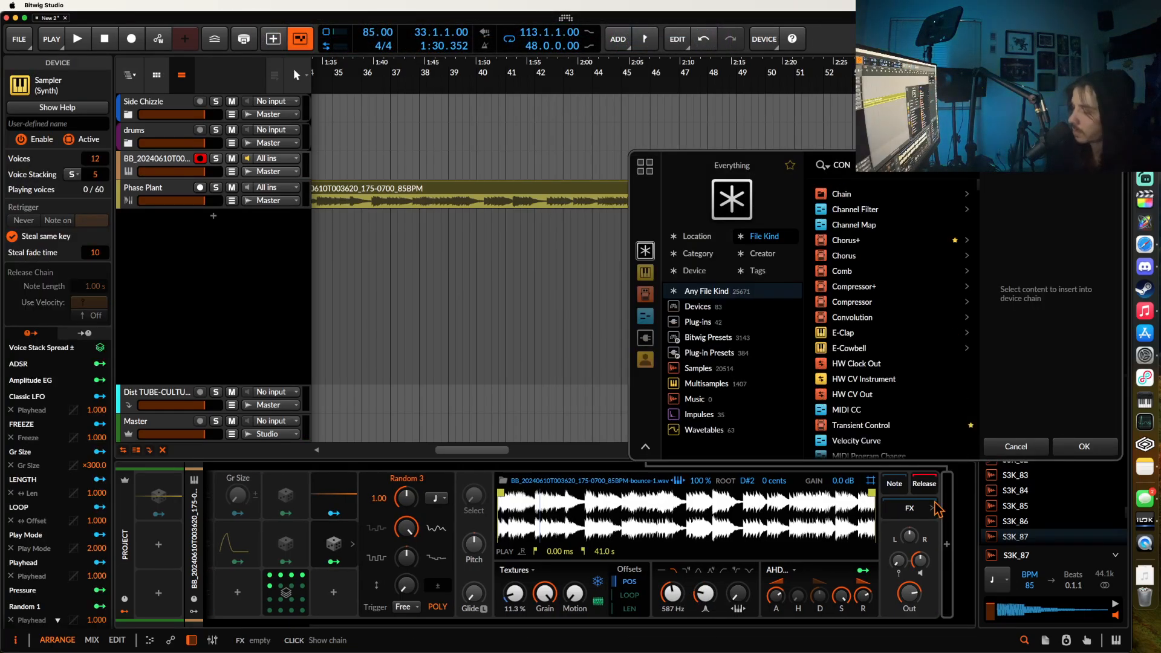
left_click(1083, 445)
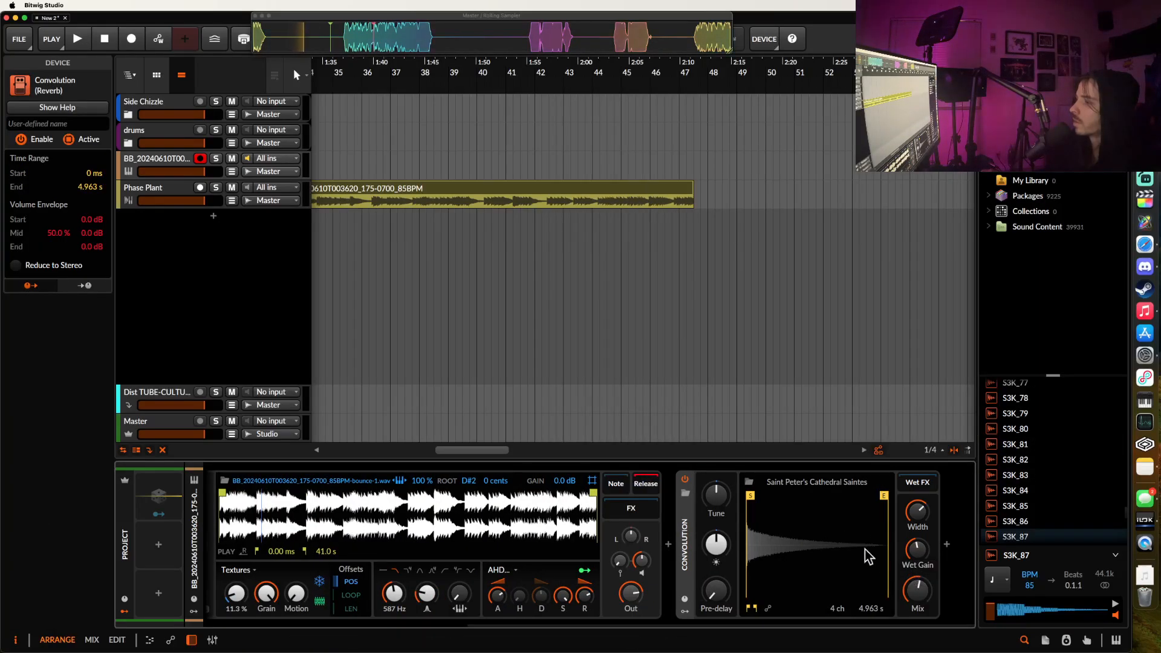
Step: Add an Over distortion after the Convolution reverb and enable its Make-up option
left_click(948, 545)
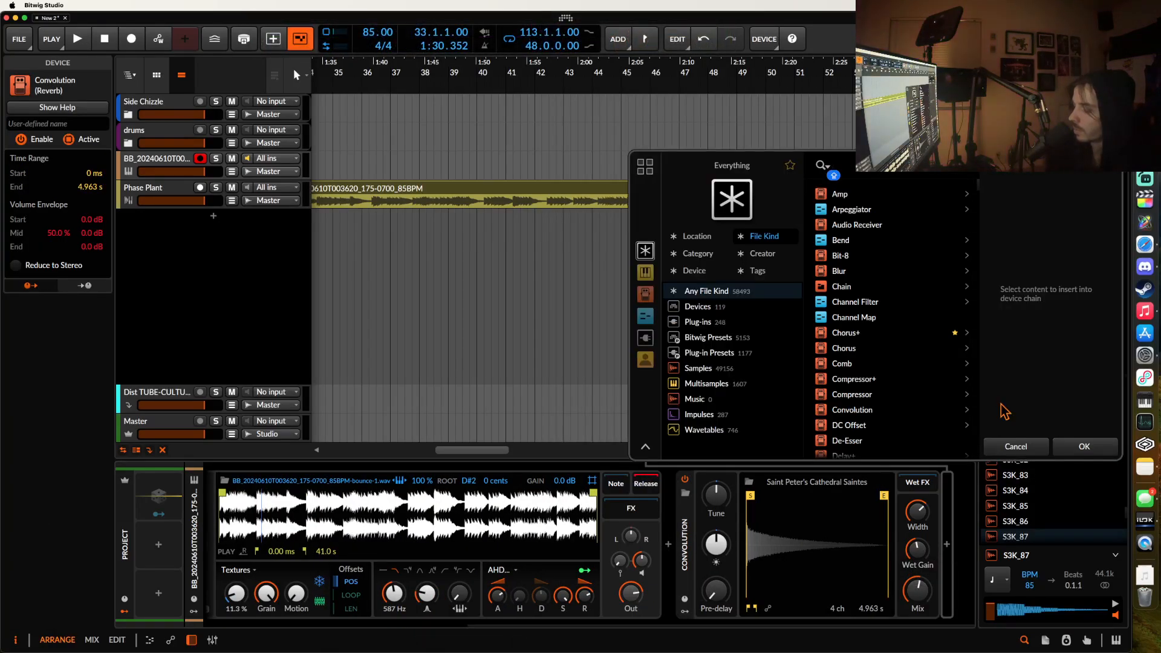
type("over")
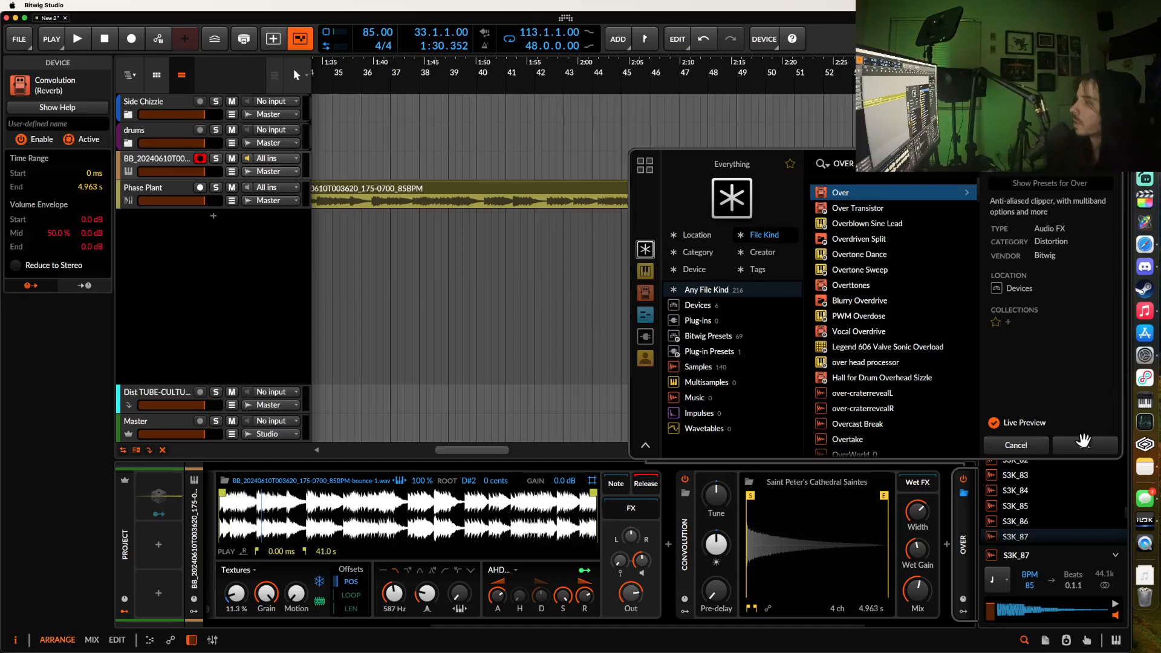
left_click(1082, 443)
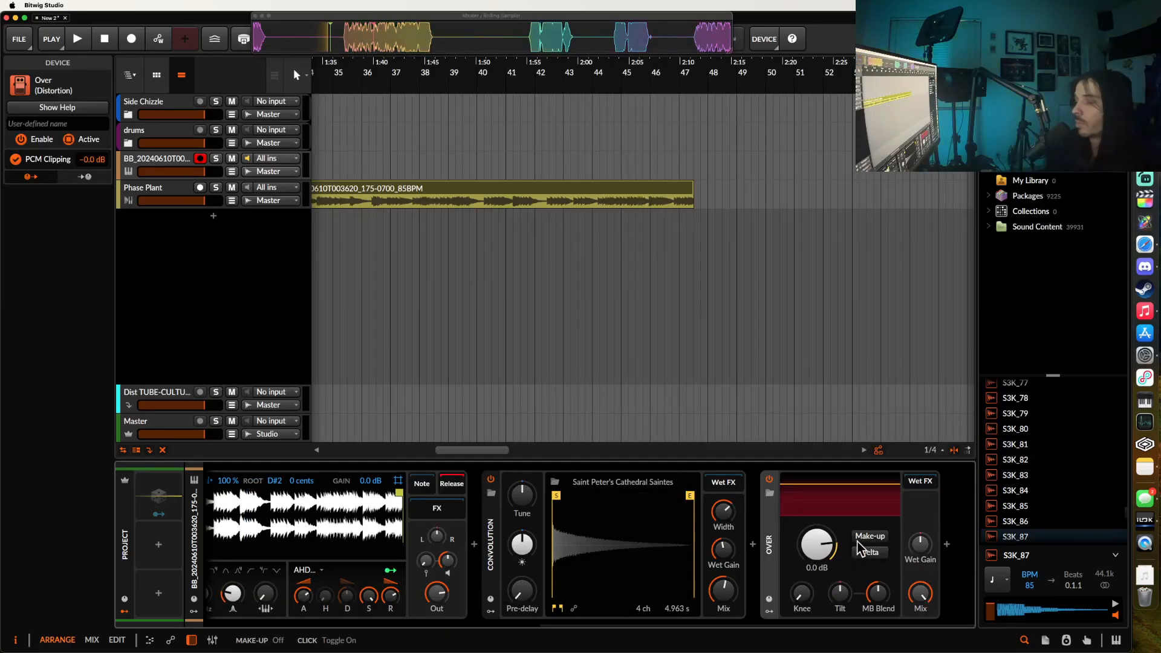
left_click(860, 538)
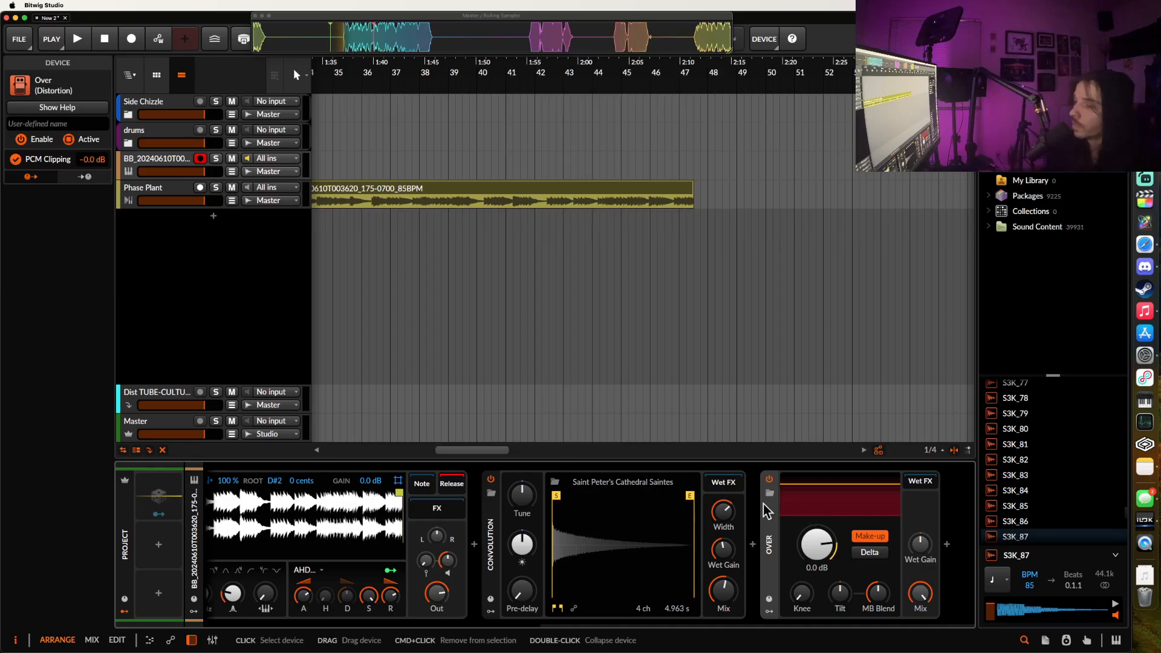
Step: Insert a Delay+ device between the Sampler and the Convolution reverb
scroll(492, 527, "left", 5)
scroll(491, 527, "right", 5)
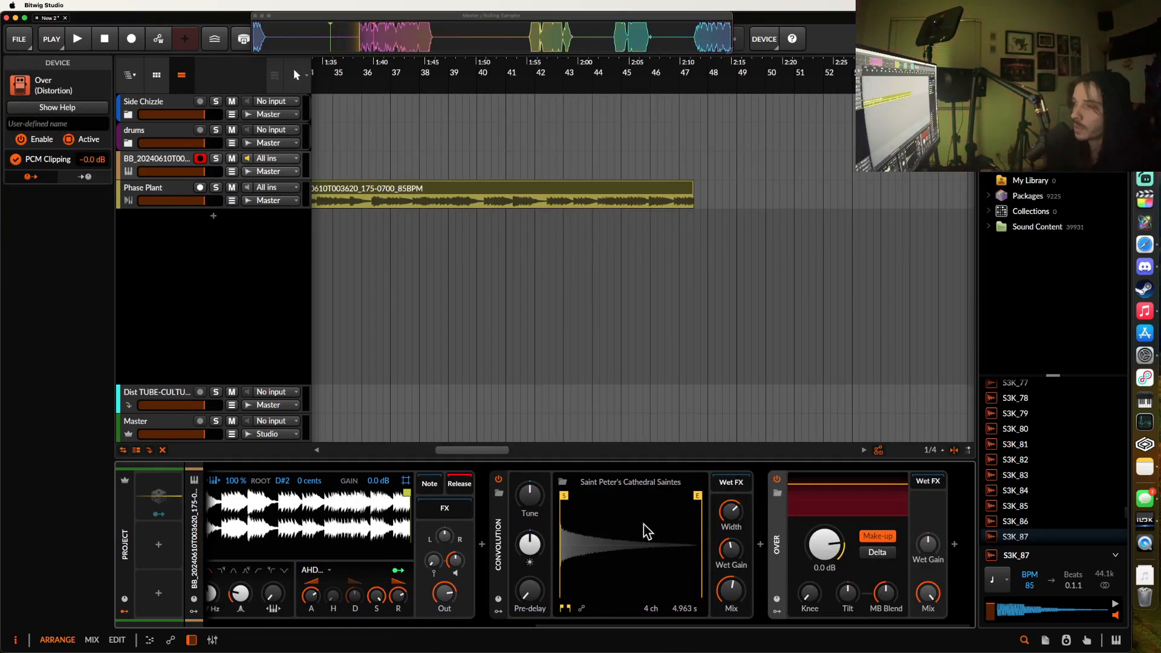
left_click(482, 545)
type("delay")
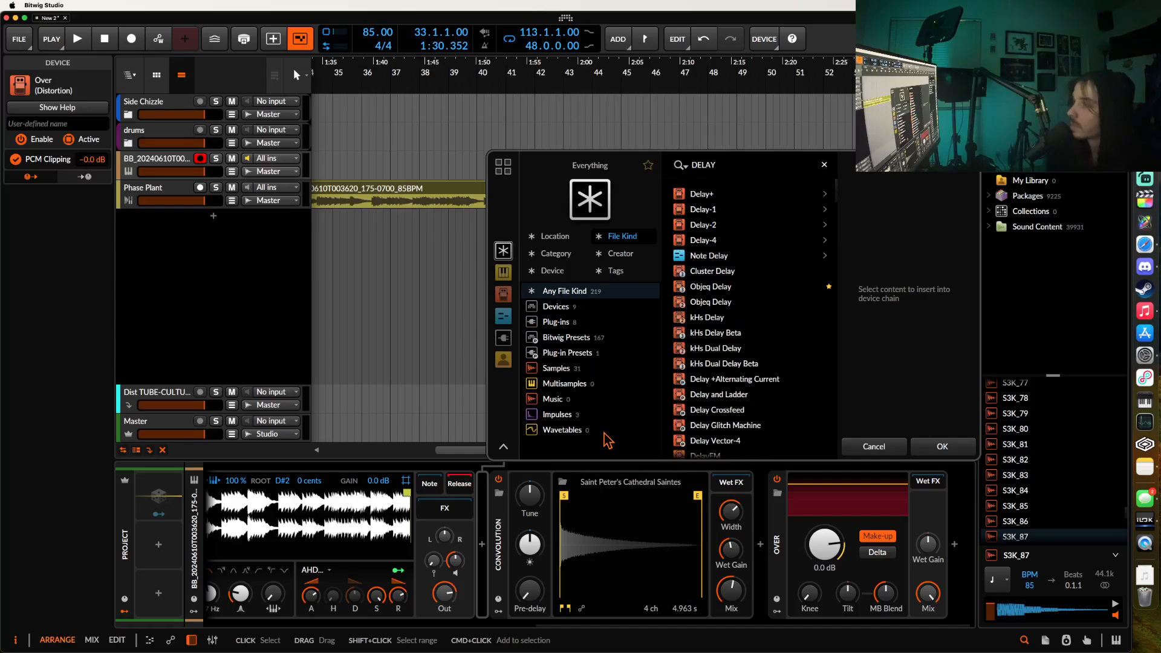
left_click(709, 194)
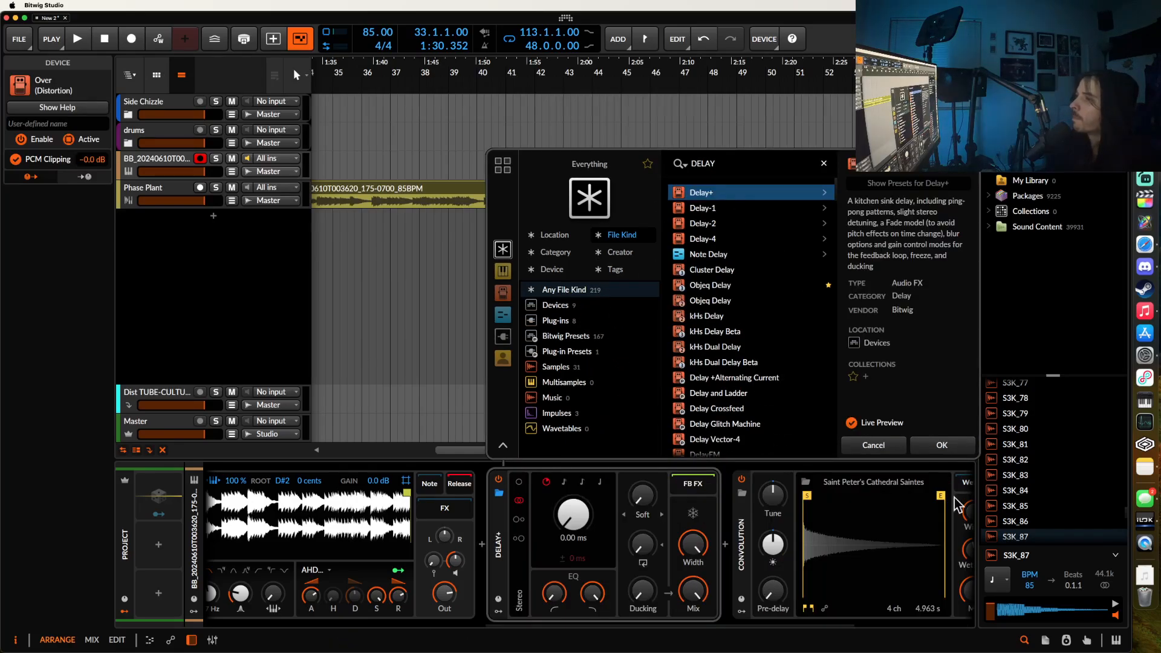
left_click(940, 446)
Step: Configure Delay+ to use Fade on time changes, with a delay time of 114 ms and the Soft blur type
left_click(76, 159)
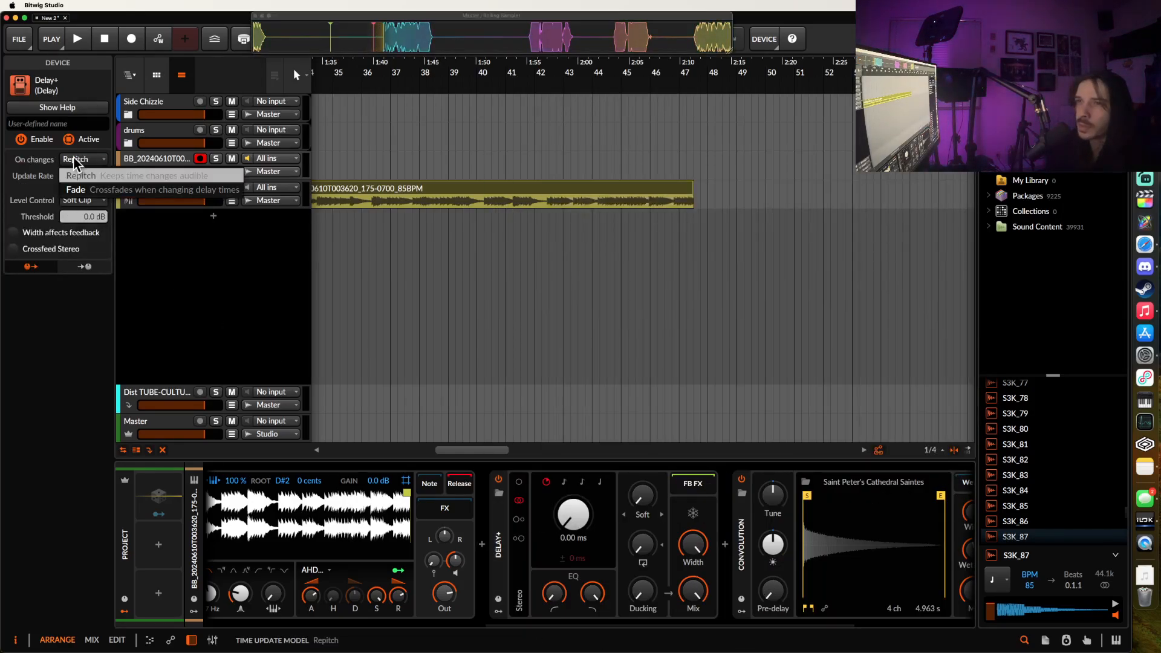
left_click(81, 189)
left_click_drag(573, 515, 572, 530)
left_click(640, 517)
left_click(637, 449)
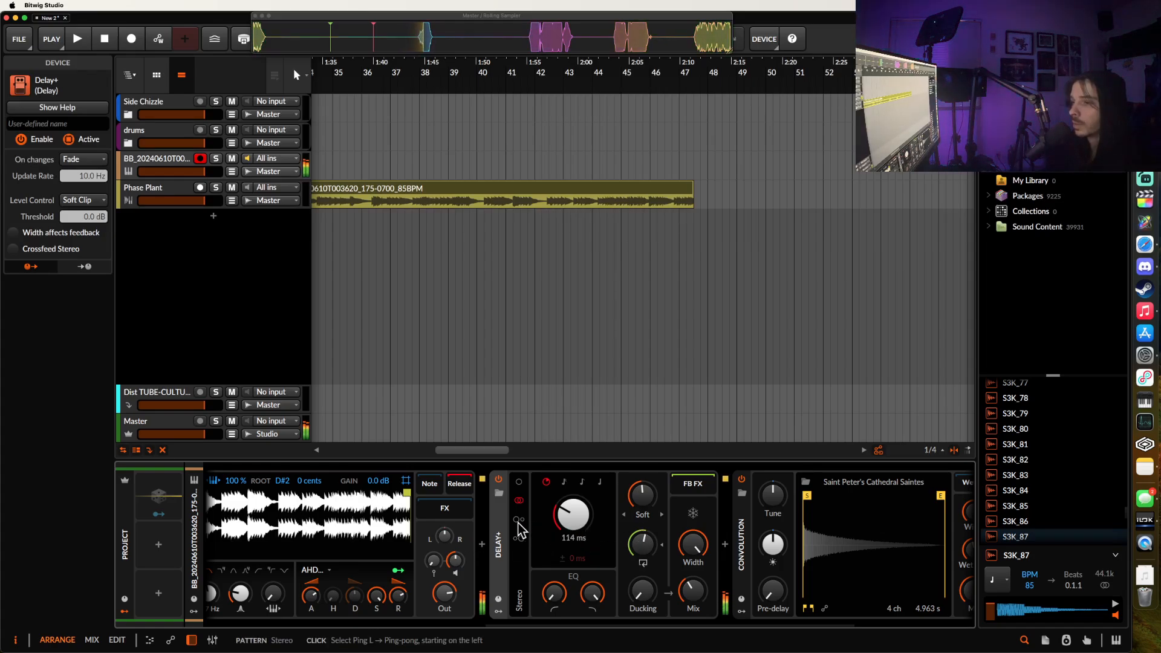
Step: Set the Sampler's filter cutoff to 3.14 kHz and the Delay+ feedback to 79.0%
scroll(498, 528, "left", 4)
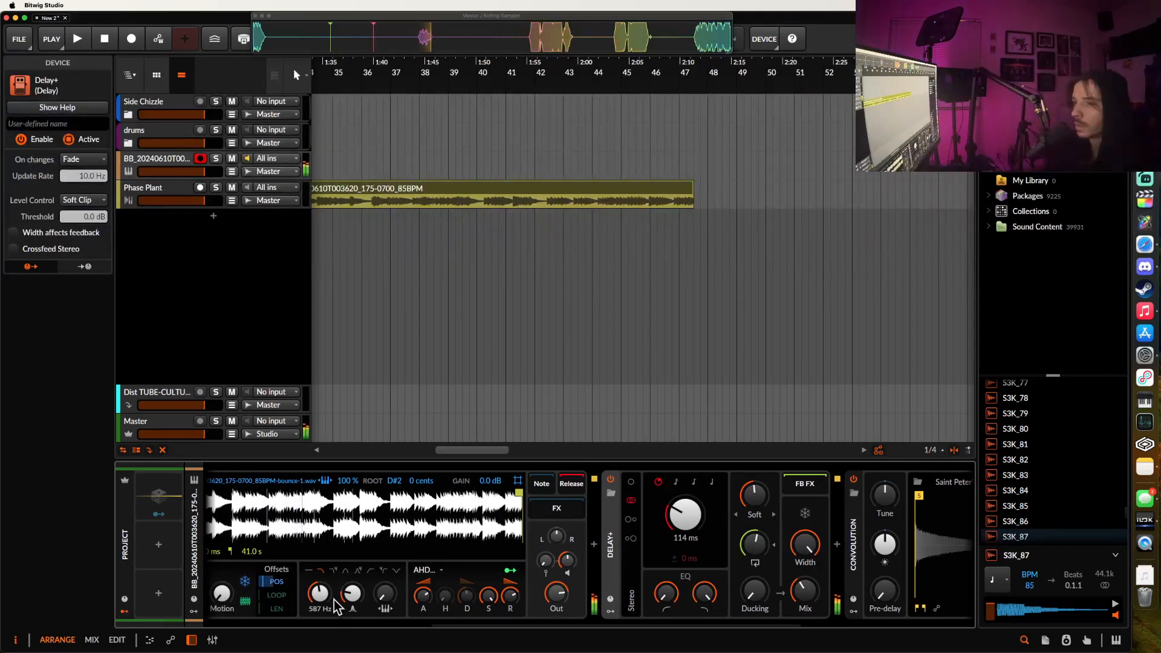
left_click_drag(319, 592, 319, 583)
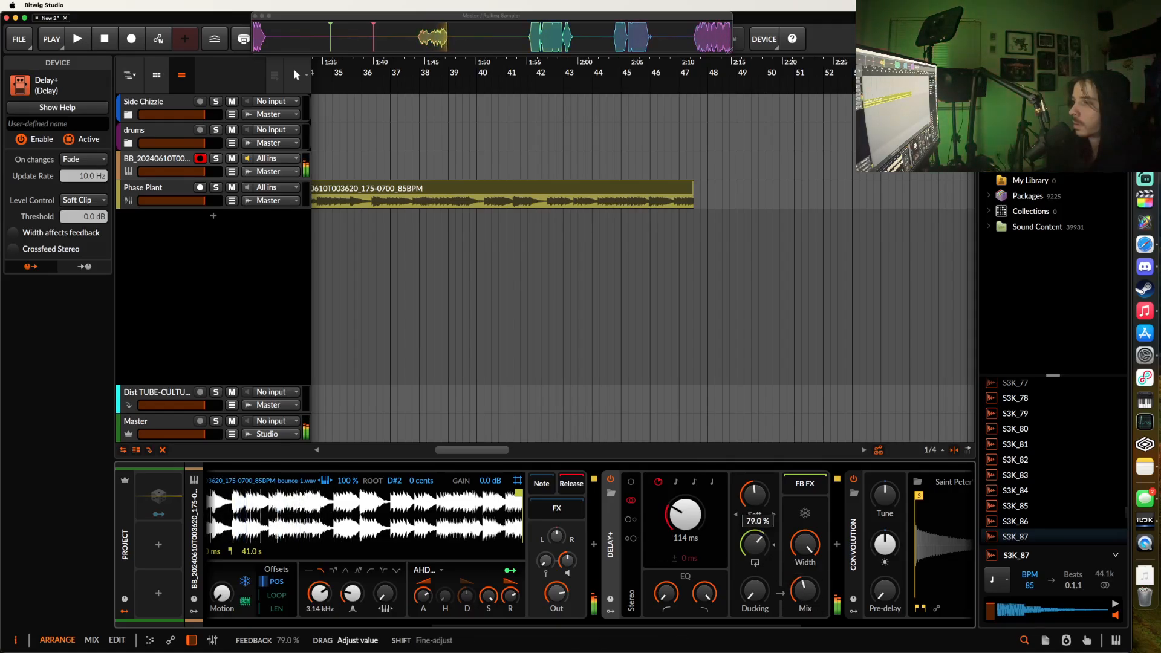
Step: Set the Over device's clipping threshold to -3.2 dB and the Convolution reverb's wet gain to -9.5 dB
scroll(745, 547, "right", 12)
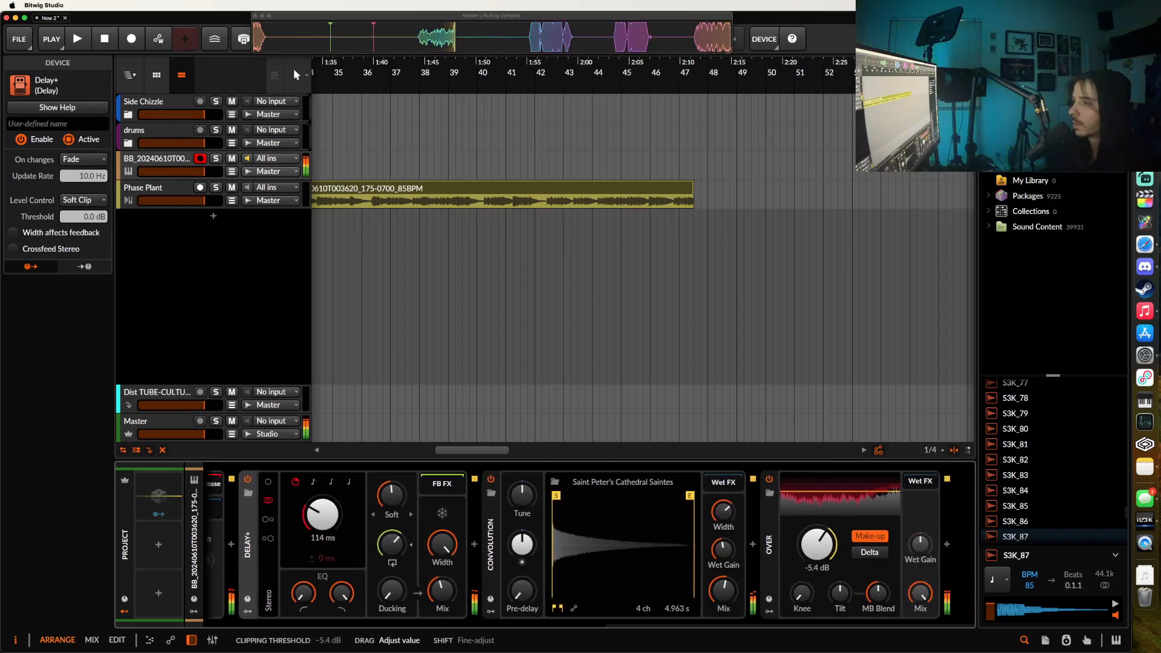
left_click_drag(822, 545, 823, 537)
left_click_drag(723, 550, 723, 546)
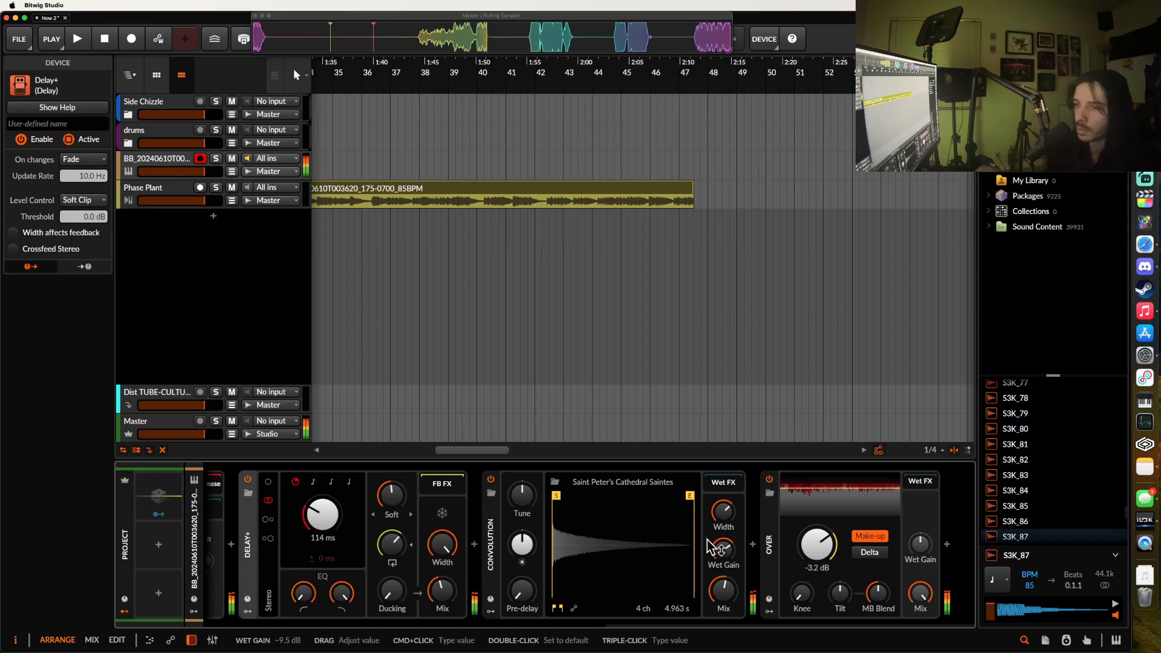
Step: Switch the rate unit of the Random modulator mapped to the playhead to bars and set its rate to 3.92
scroll(714, 547, "left", 10)
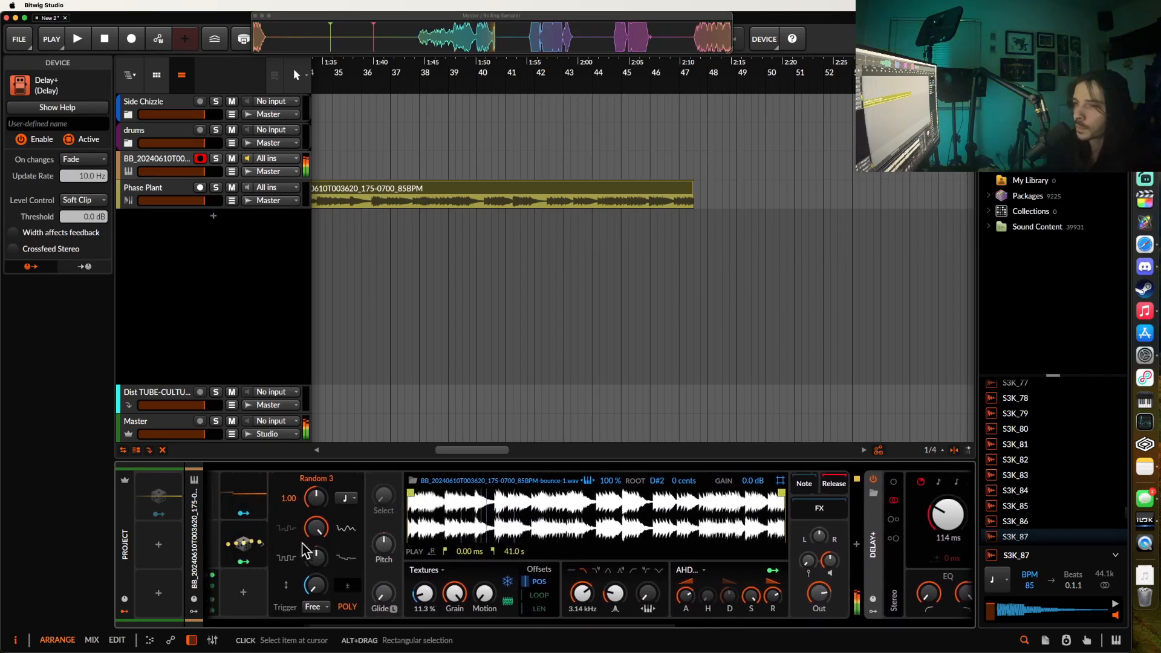
left_click(344, 500)
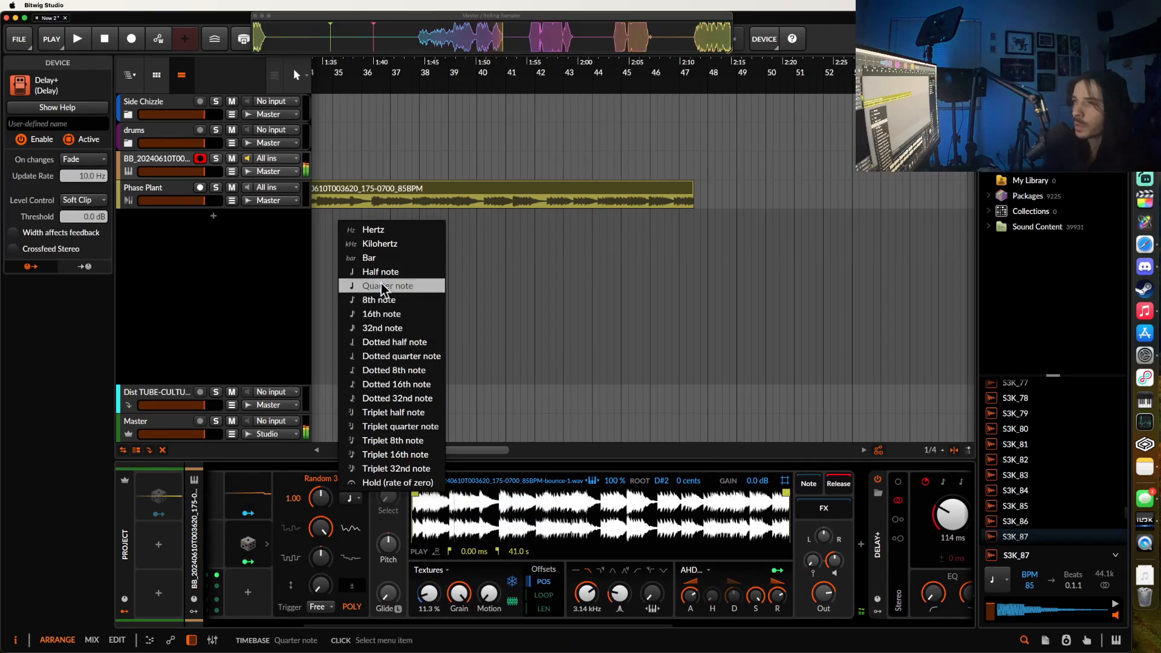
left_click(381, 261)
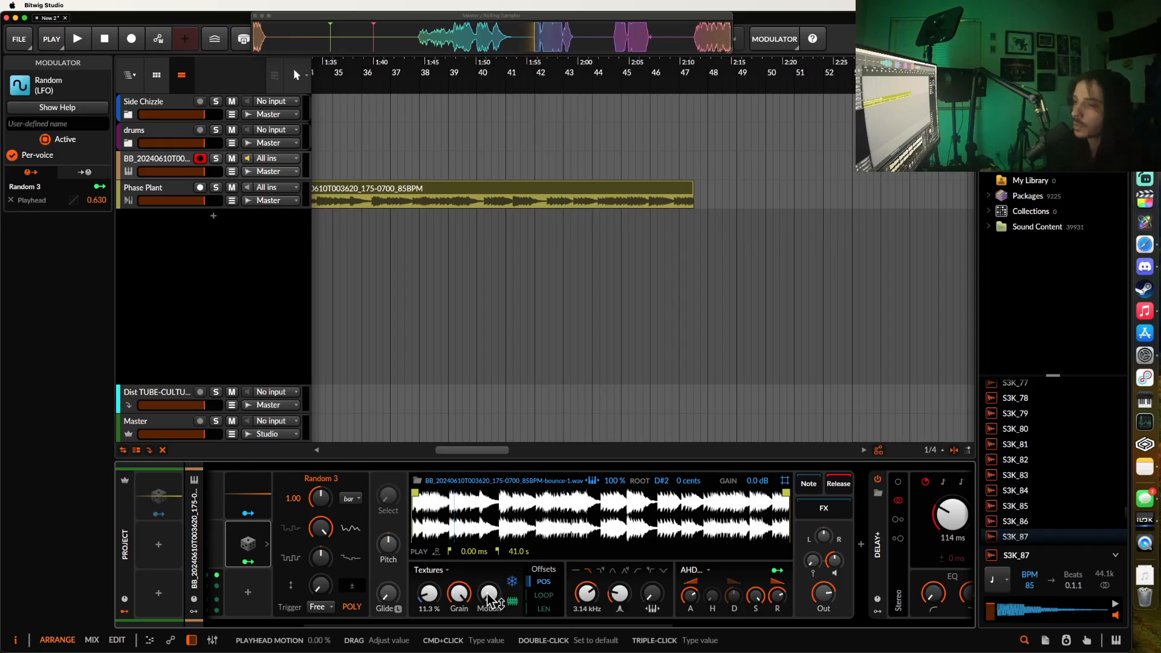
left_click_drag(491, 598, 491, 545)
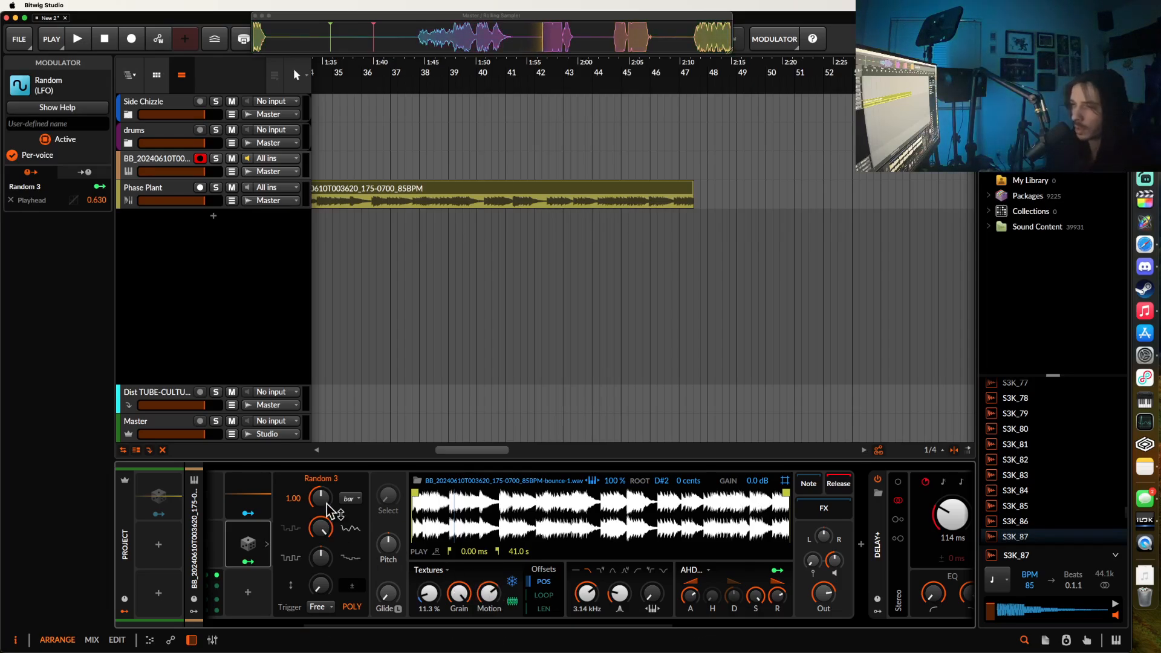
left_click_drag(331, 507, 332, 491)
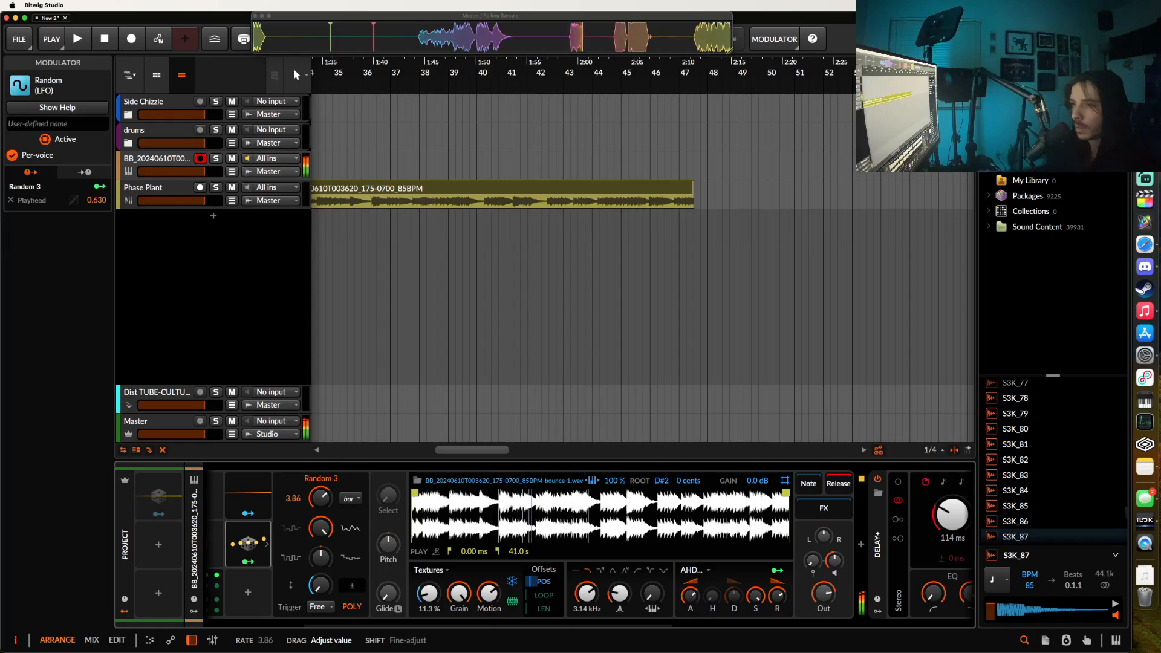
left_click_drag(321, 497, 323, 502)
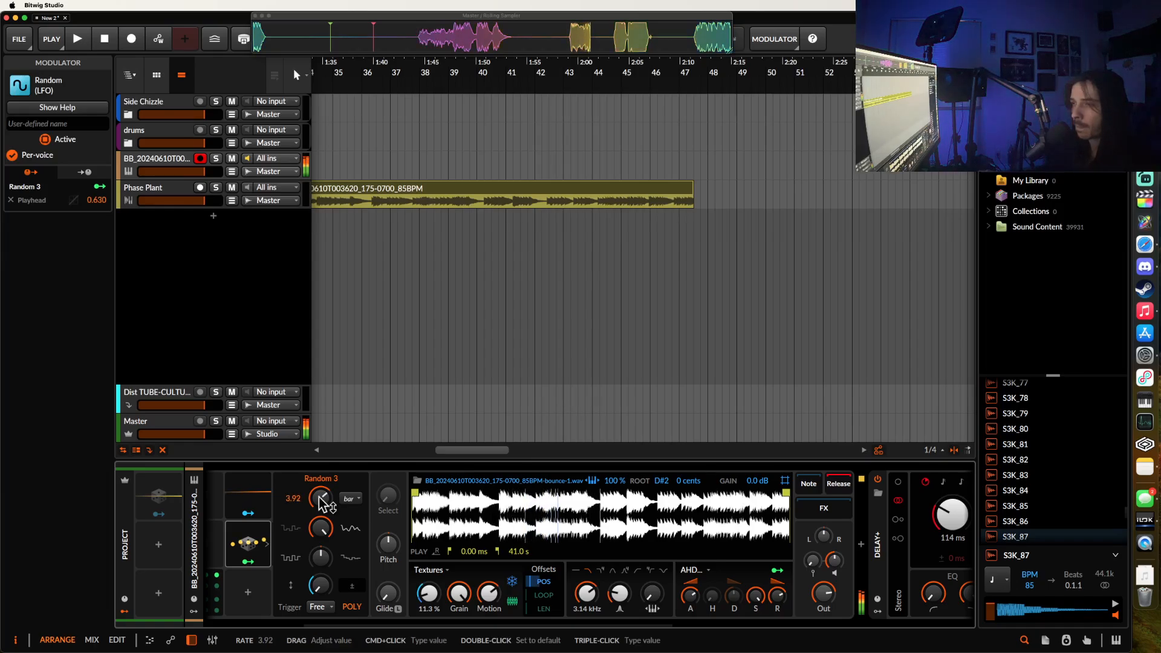
scroll(218, 529, "left", 2)
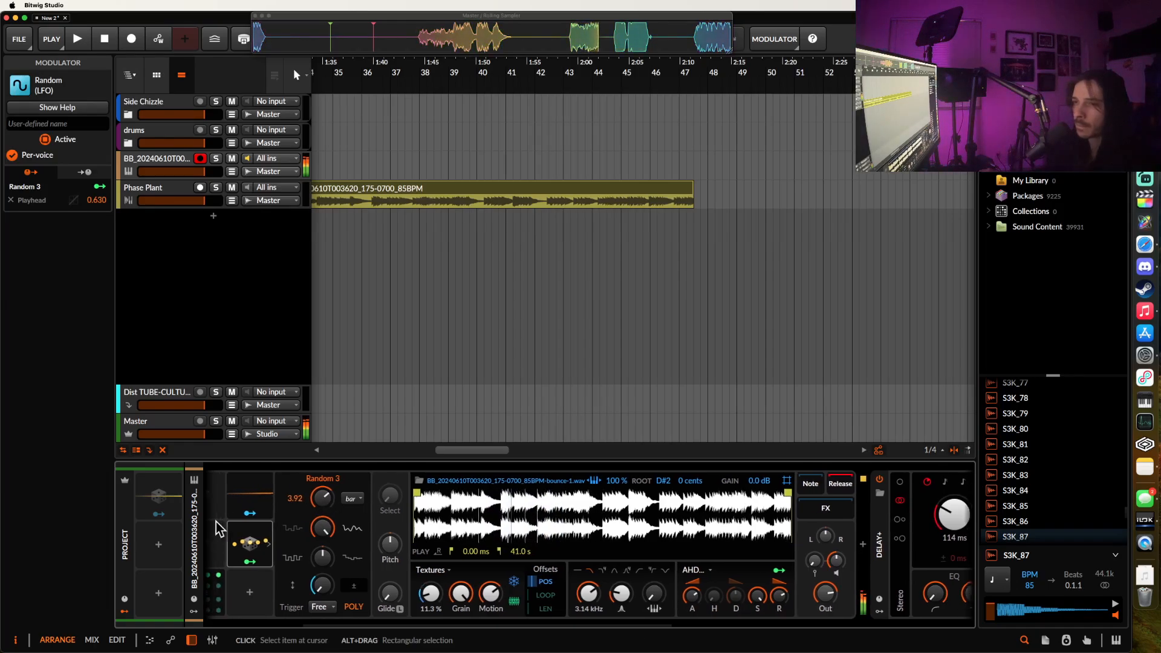
Step: Set the rate of the Classic LFO modulating the Sampler's playhead to 4/1
left_click(265, 508)
left_click(328, 519)
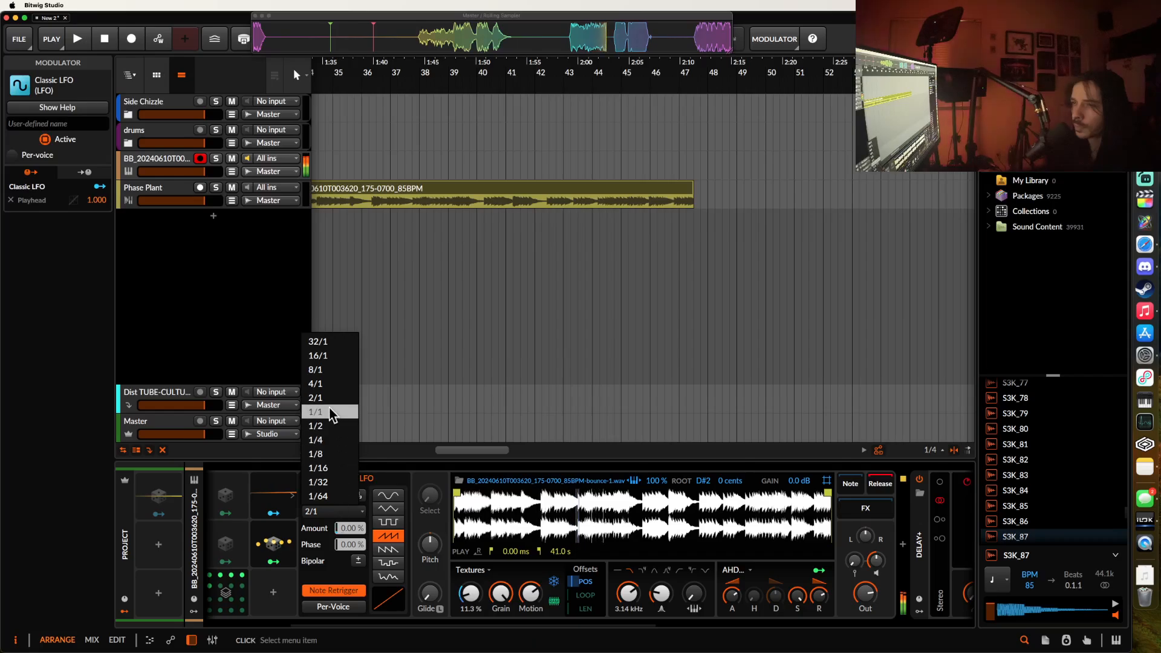
left_click(329, 387)
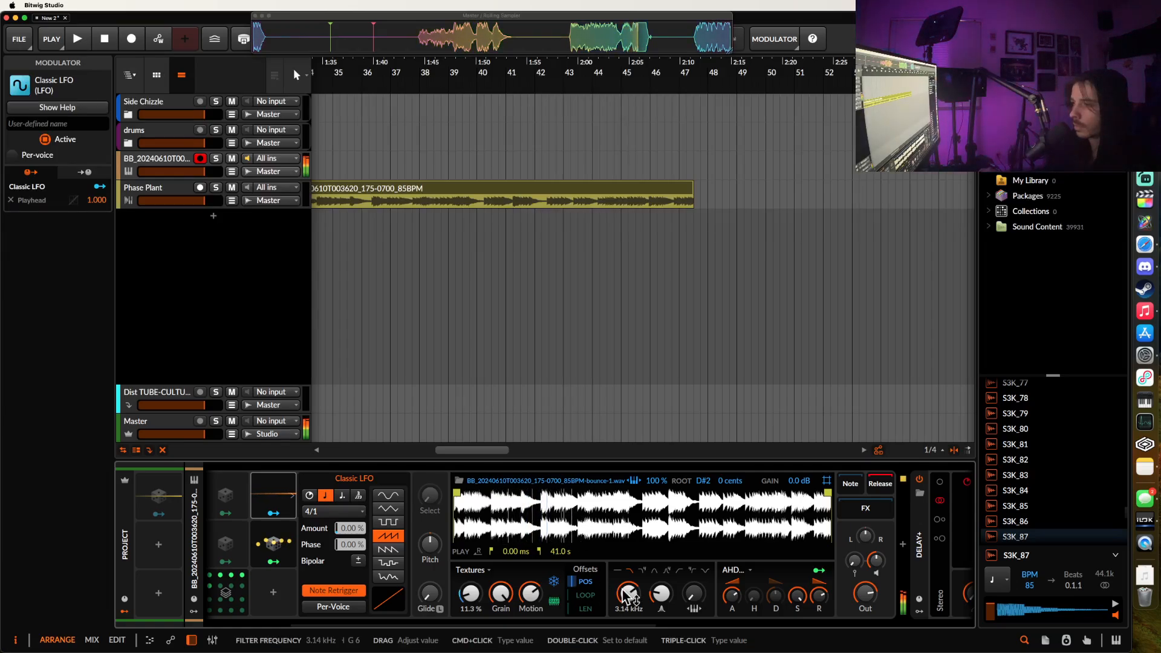
Step: Set the Sampler's filter cutoff to 1.79 kHz and its filter resonance to 5.31%
left_click_drag(627, 597, 661, 610)
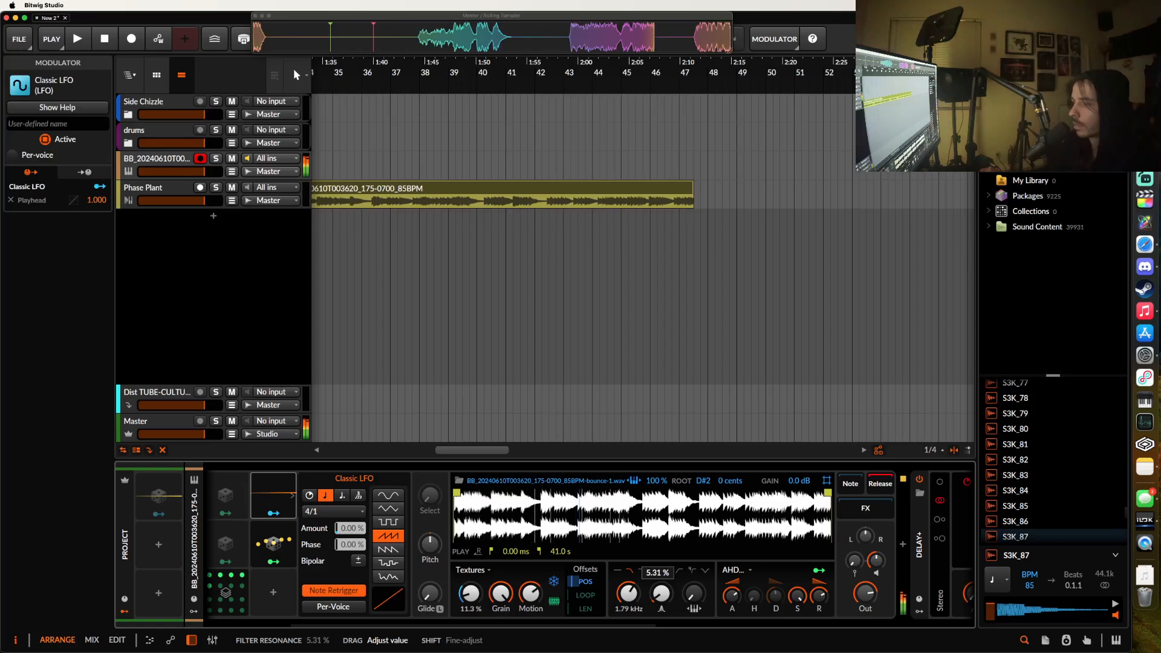
scroll(696, 575, "right", 10)
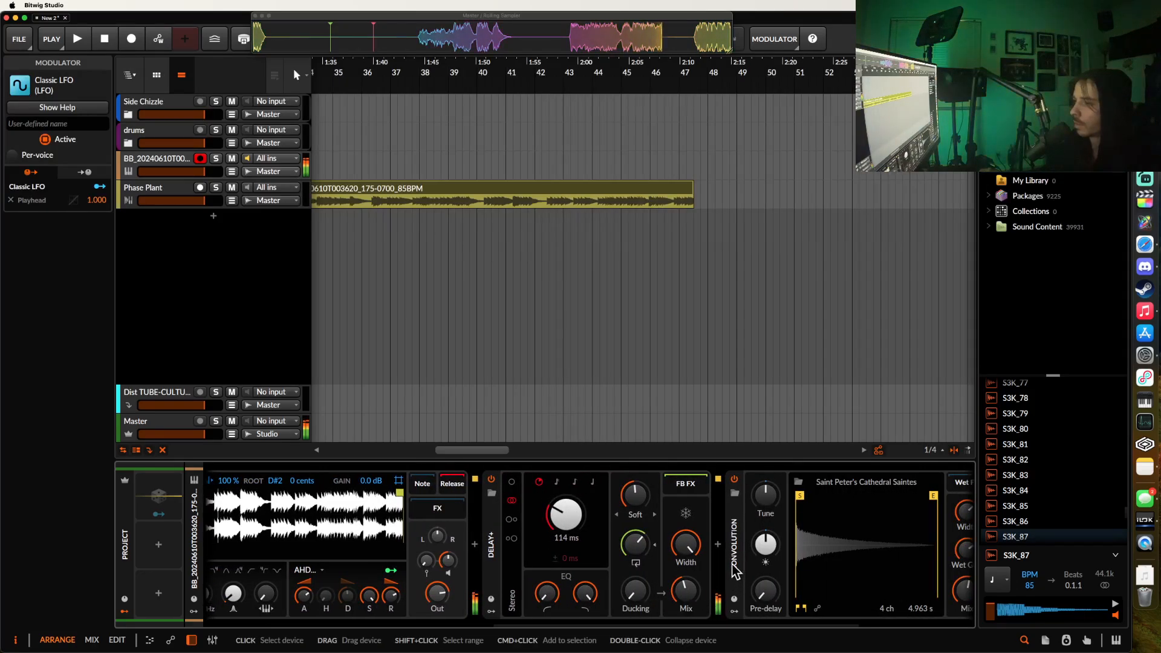
scroll(718, 553, "right", 6)
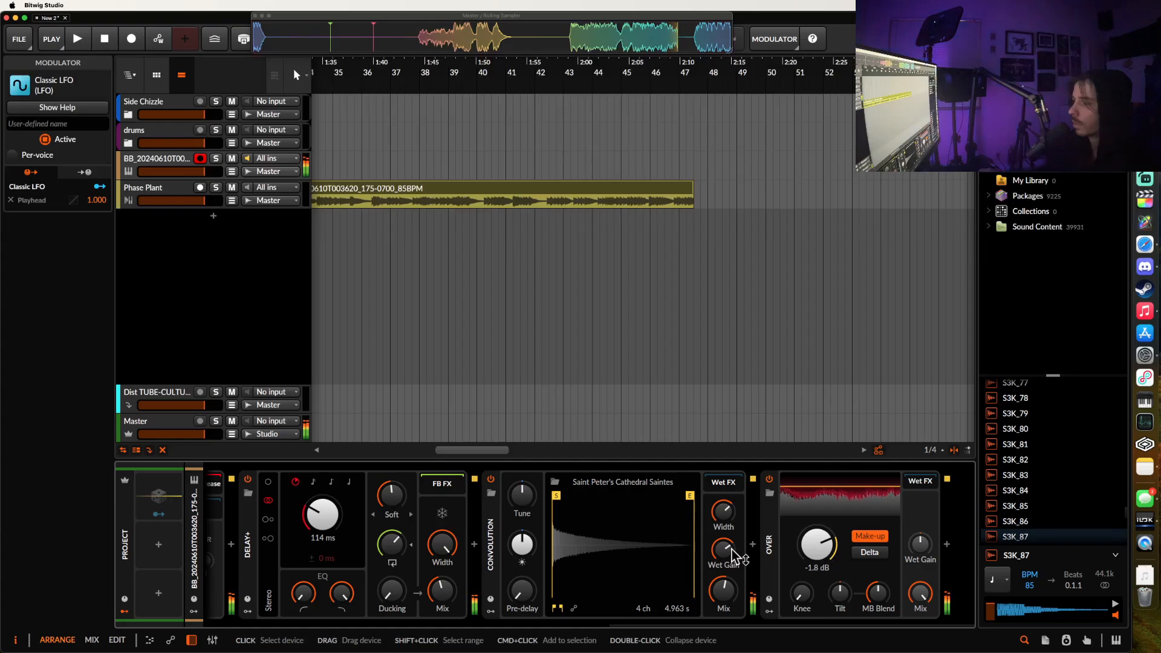
scroll(621, 513, "left", 7)
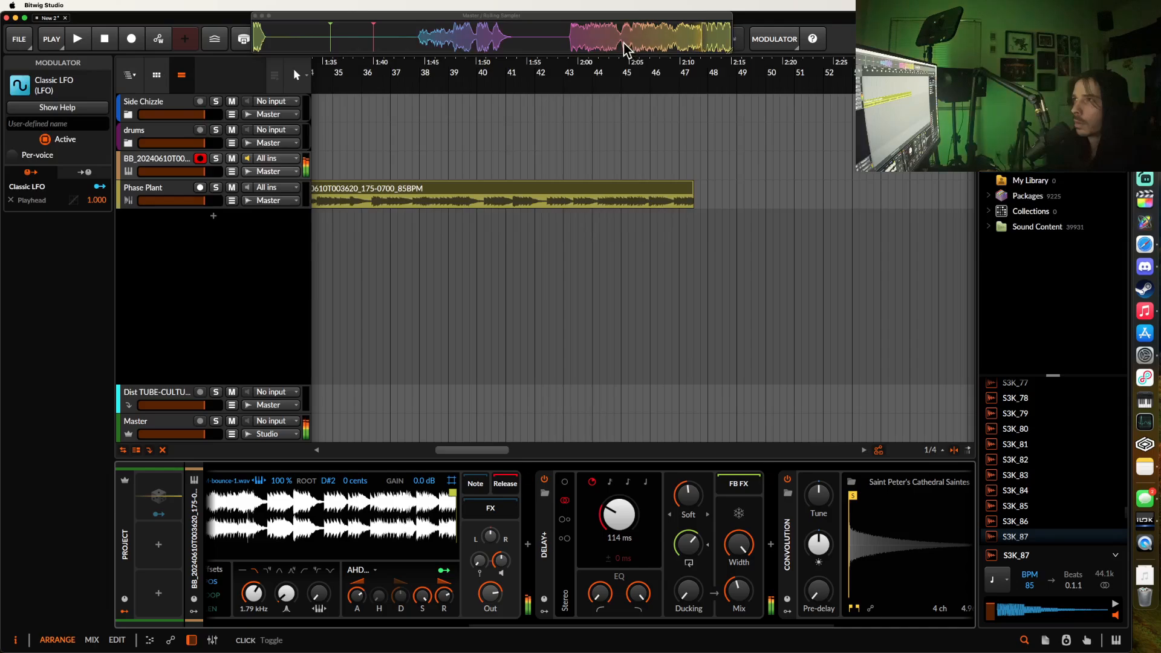
Step: Place the pad performance captured in Rolling Sampler on a new audio track below Phase Plant, starting at about bar 53
left_click_drag(700, 47, 781, 220)
scroll(696, 219, "down", 2)
scroll(782, 220, "right", 1)
Step: Add an instrument track below the captured audio and load the captured clip into a Sampler on it
left_click(180, 219)
key("super+t")
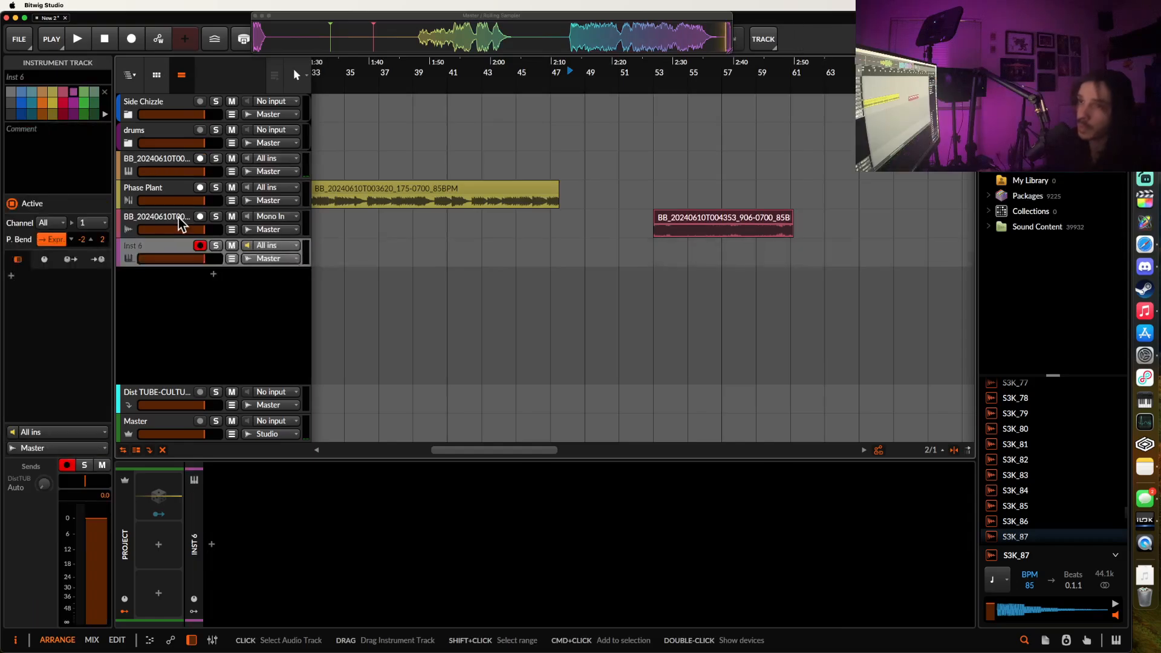
left_click(713, 228)
left_click_drag(320, 546, 321, 544)
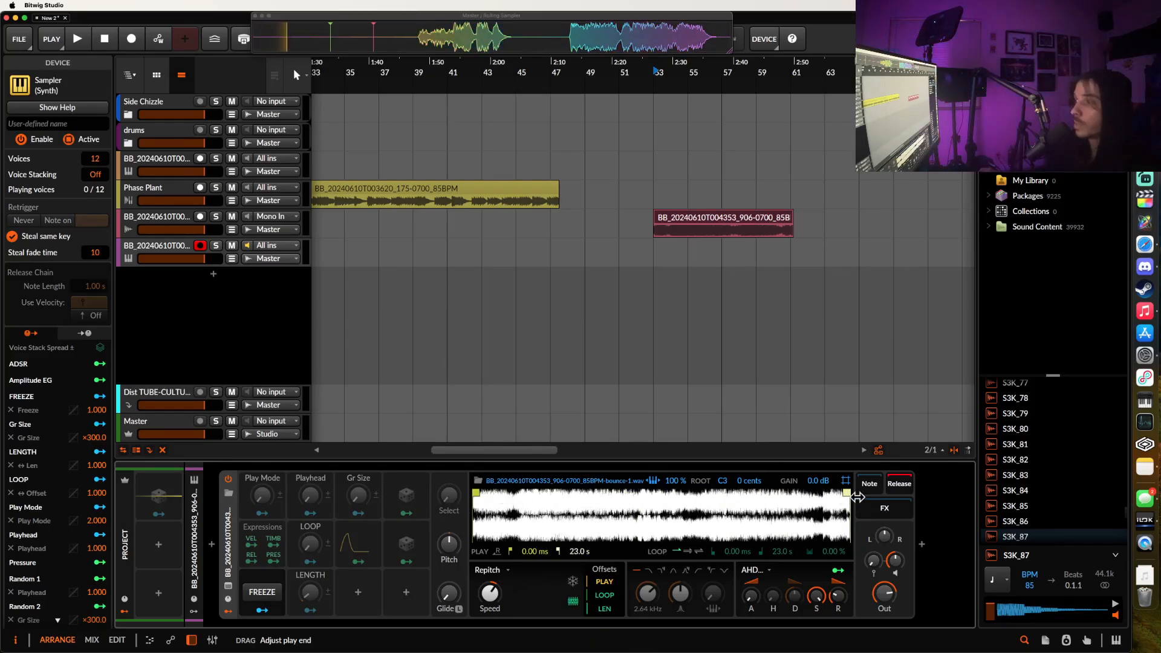
Step: Enable forward looping in the new Sampler and raise its loop length offset
left_click(688, 551)
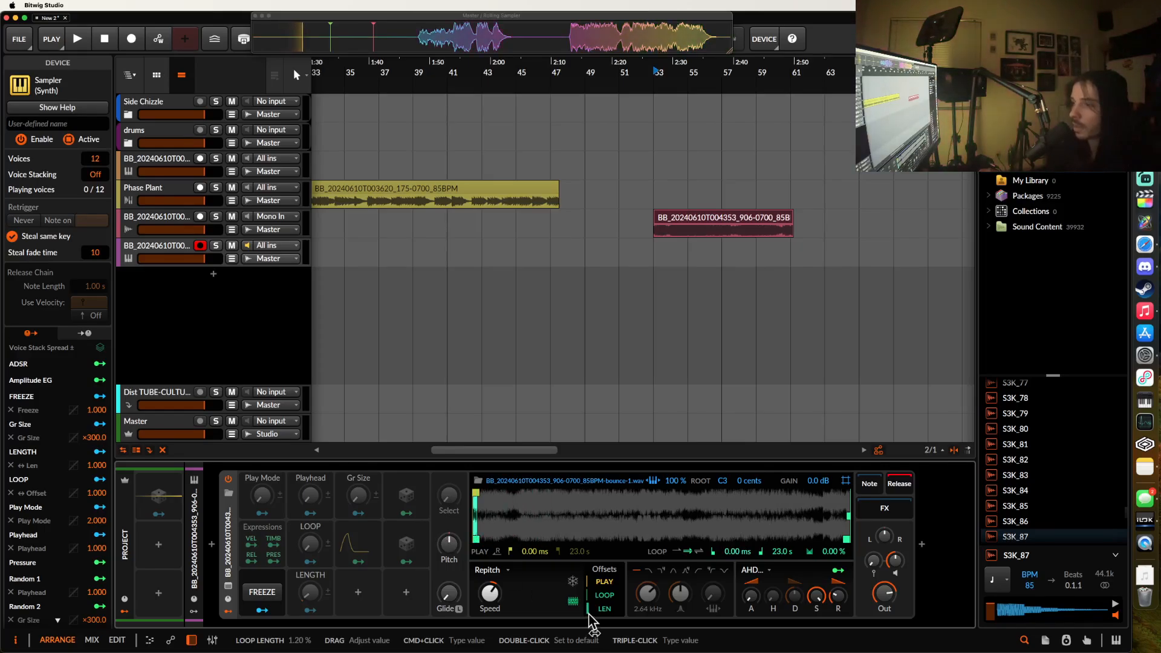
left_click_drag(590, 611, 638, 346)
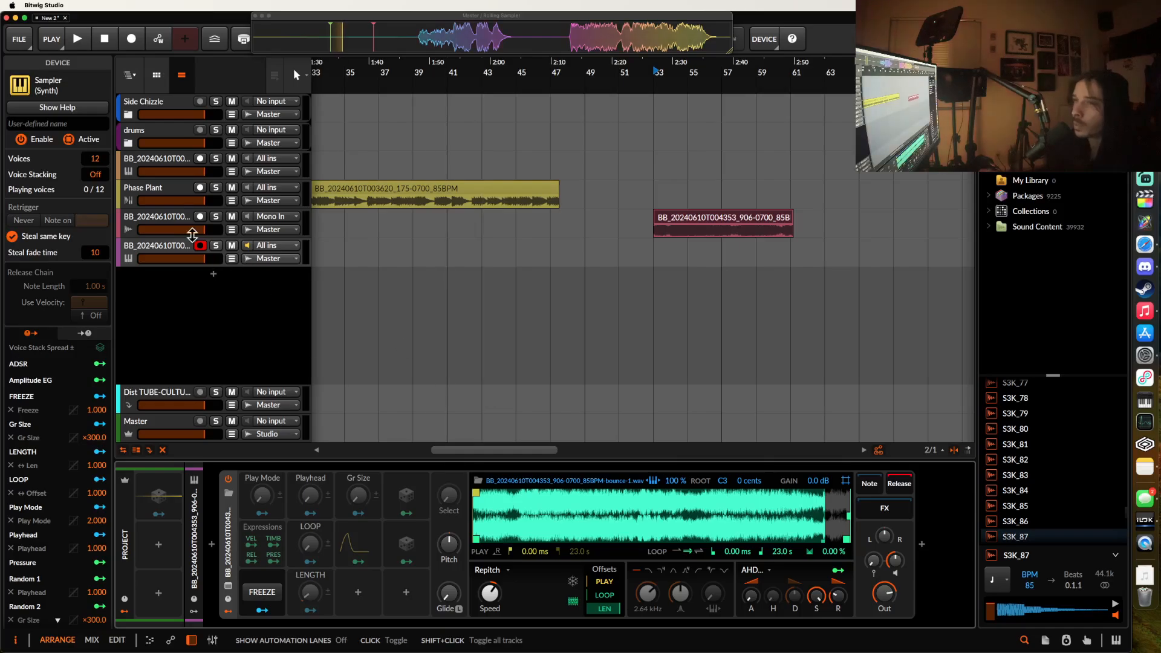
Step: Return to the original Sampler pad track above Phase Plant and set the Sampler's grain size to 16.1 ms
left_click(148, 192)
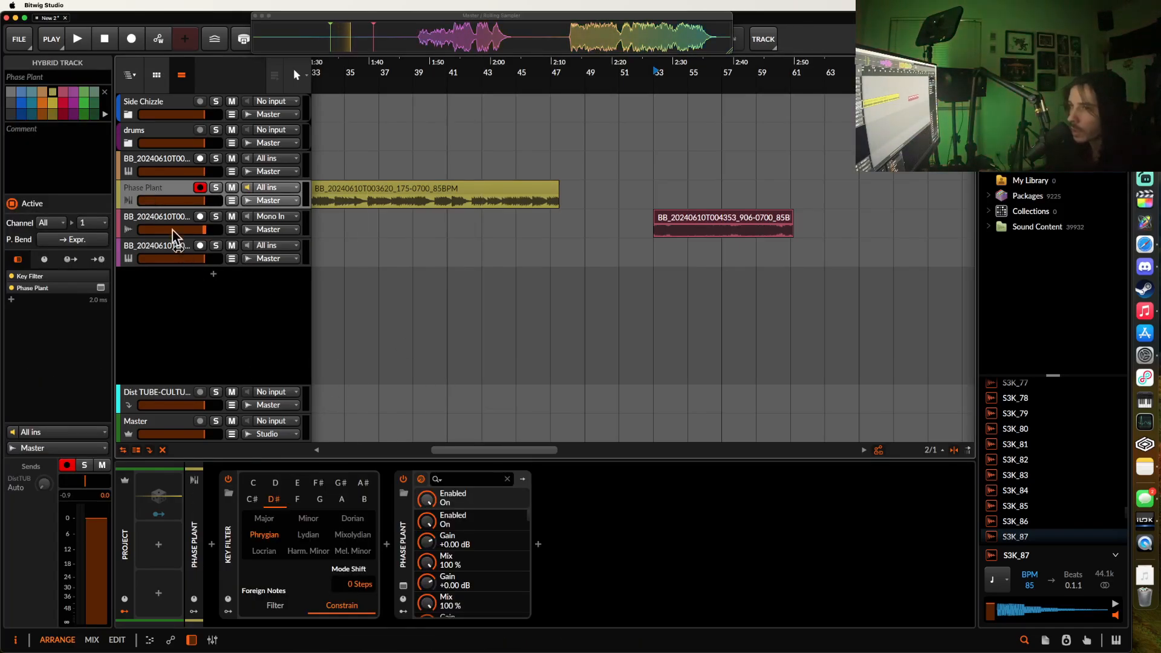
double_click(157, 195)
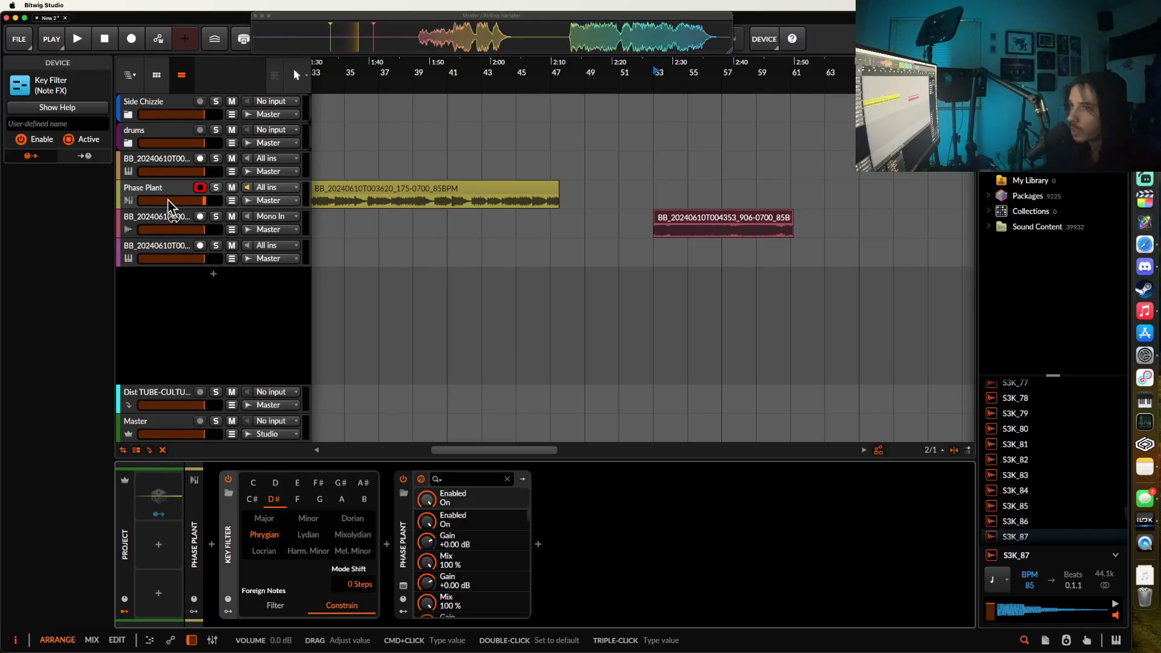
left_click(148, 168)
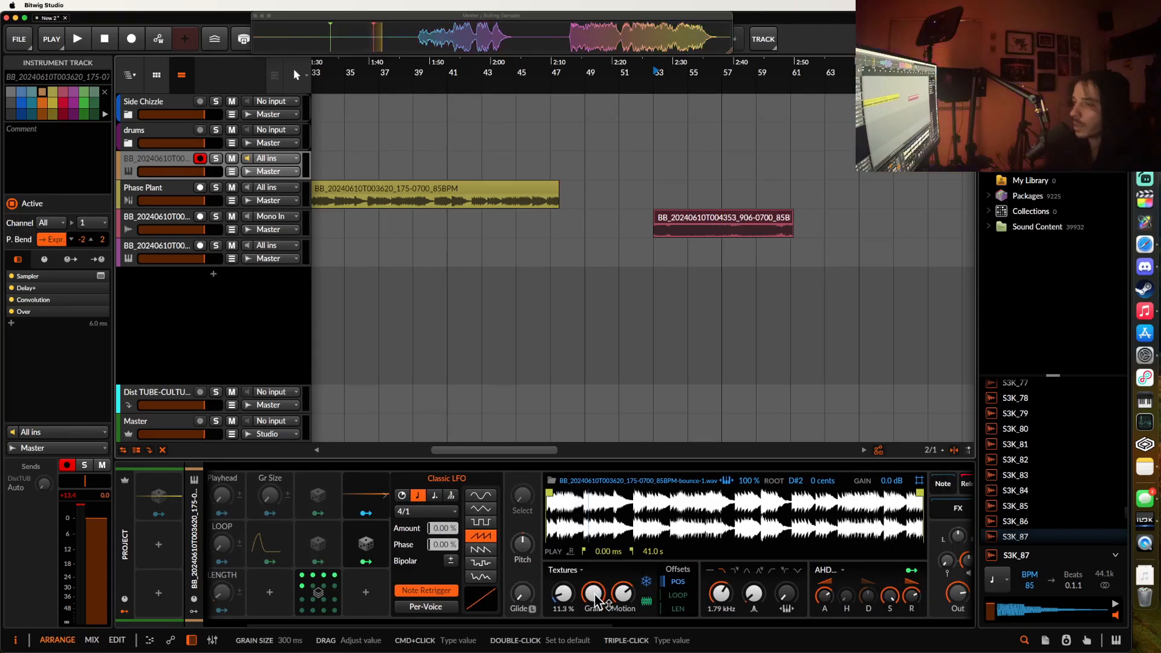
mouse_move(594, 594)
left_mouse_down()
mouse_move(594, 627)
mouse_move(597, 601)
left_mouse_up()
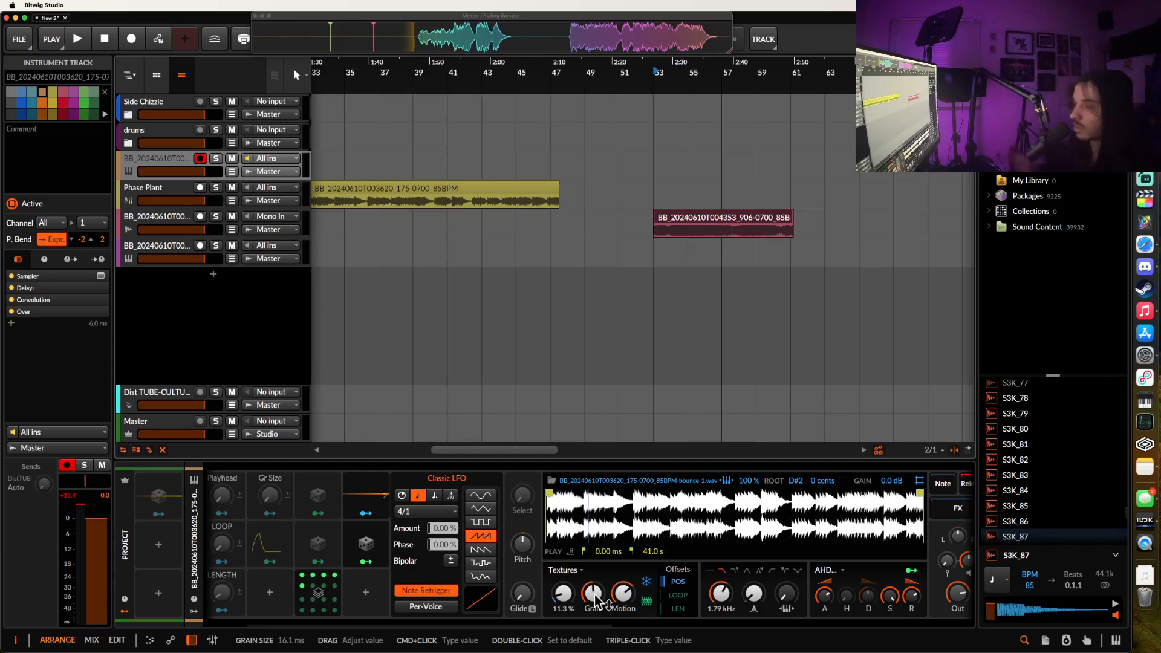
scroll(596, 599, "right", 10)
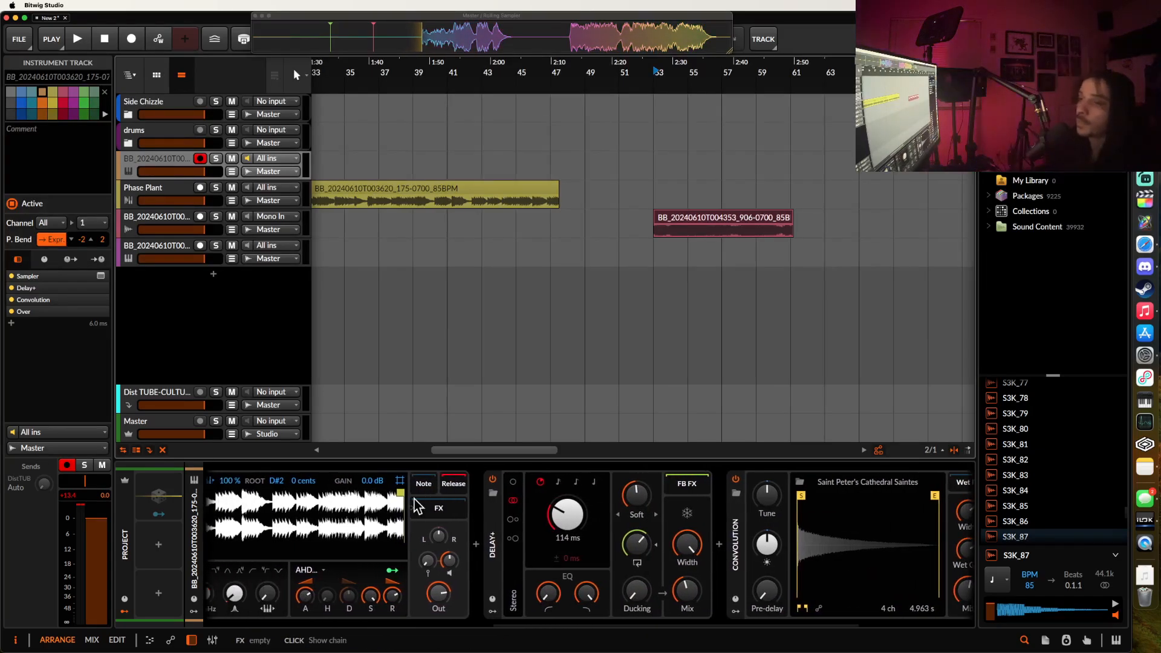
scroll(419, 502, "left", 3)
scroll(459, 454, "left", 6)
scroll(449, 532, "left", 8)
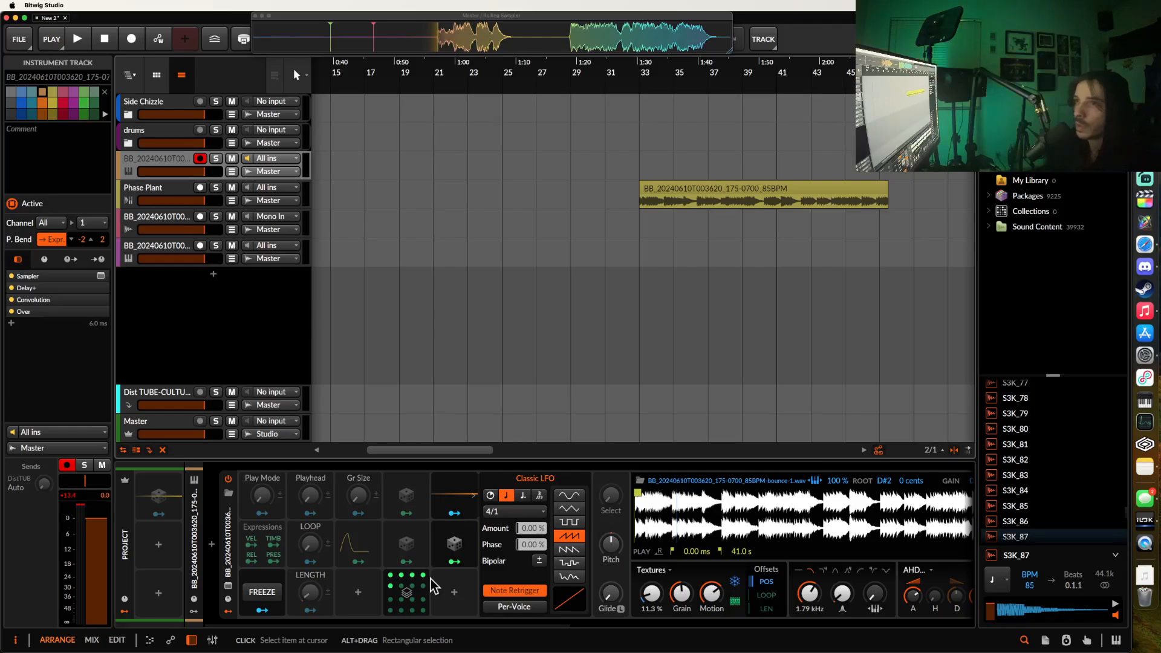
Step: Open the VINDICTIVE.bwproject file from the VINDICTIVE project folder
left_click(19, 40)
left_click(44, 82)
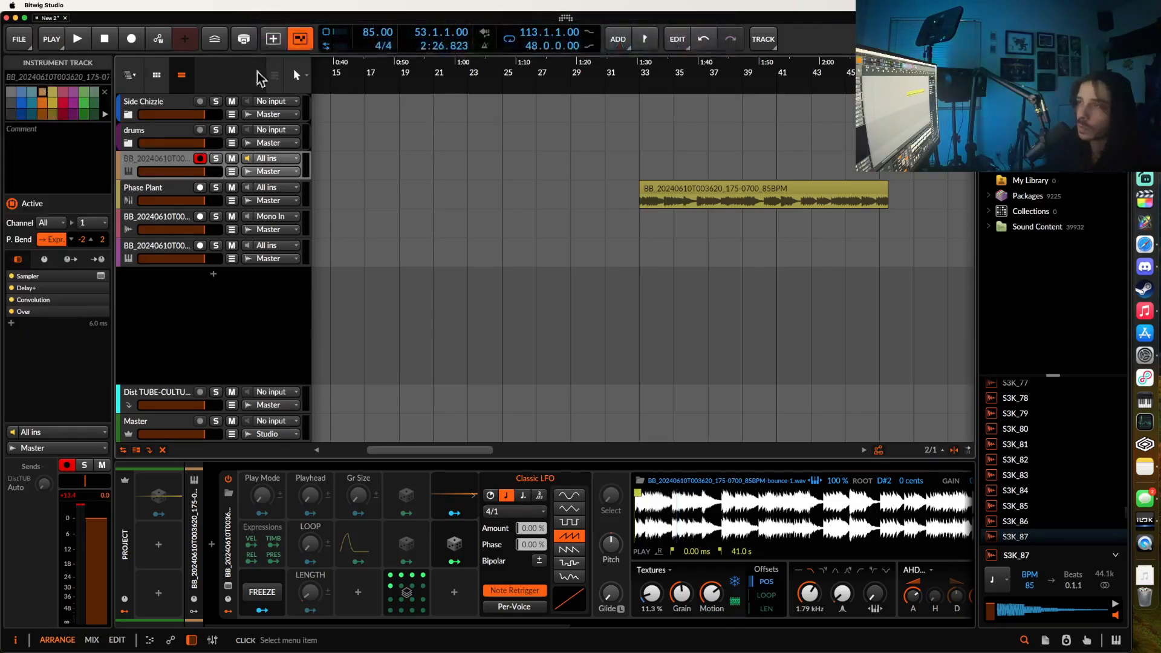
left_click(392, 110)
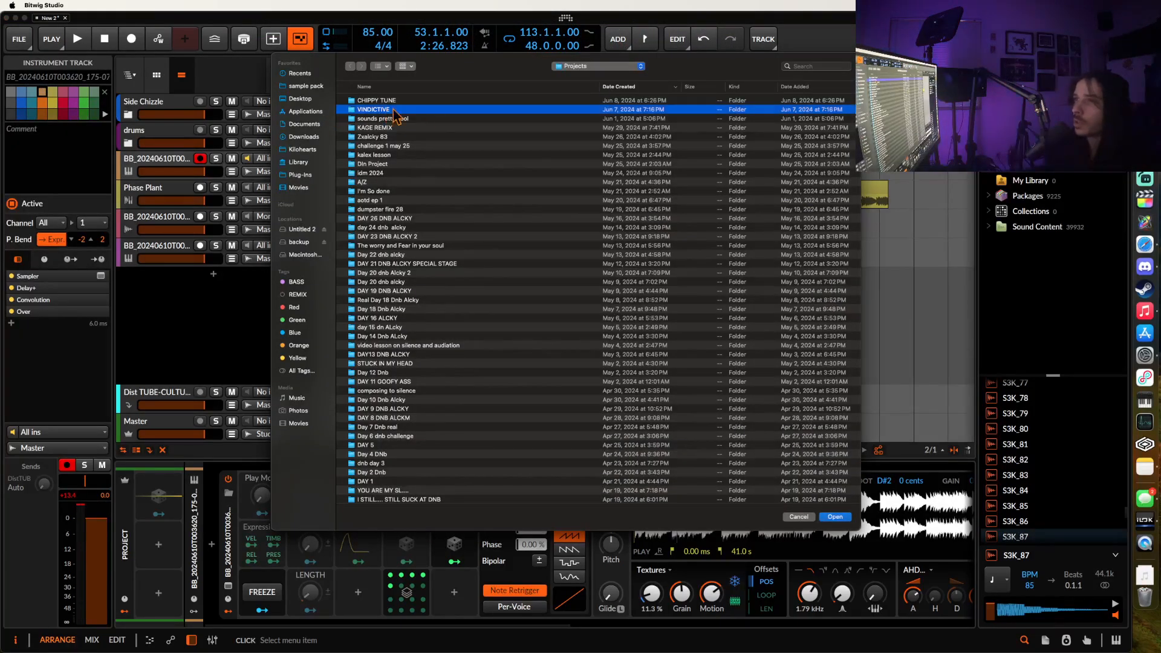
left_click(836, 517)
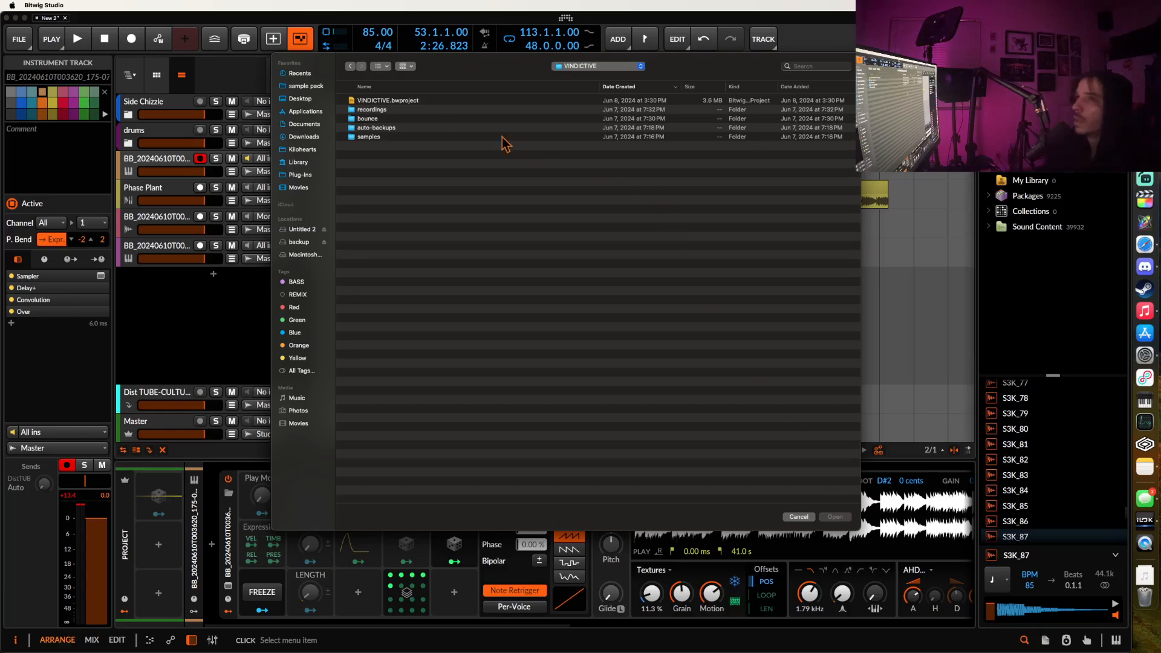
left_click(417, 103)
left_click(836, 518)
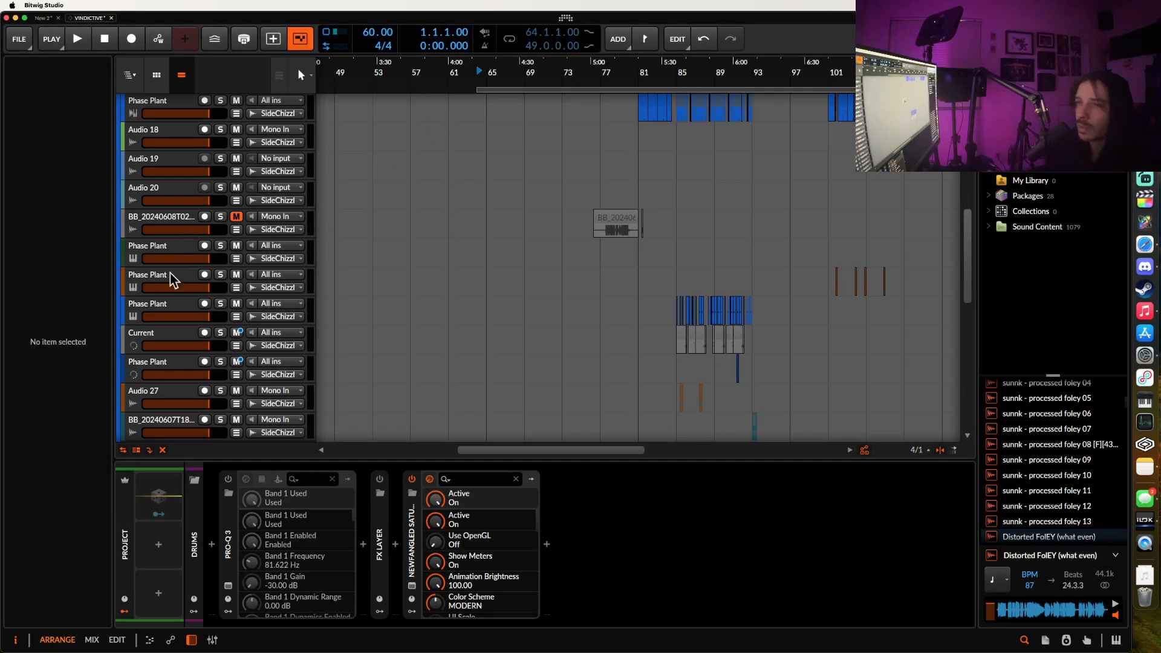
Step: Select the Current track in the Side Chizzle group to inspect its device chain
scroll(170, 242, "down", 1)
scroll(168, 242, "down", 4)
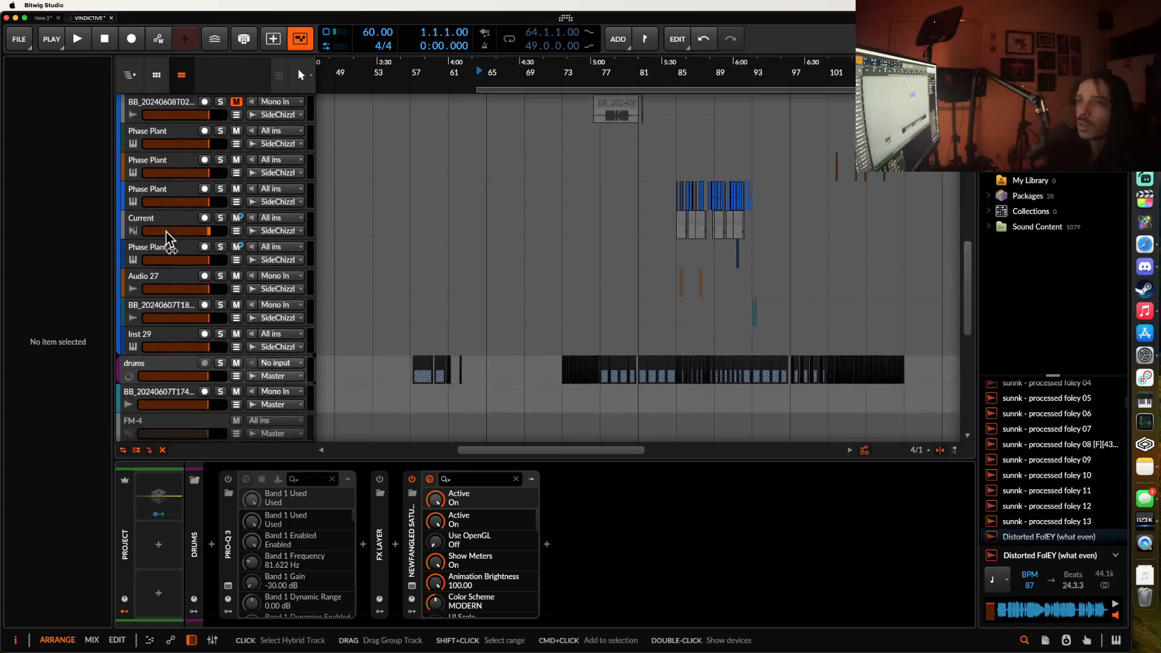
left_click(153, 188)
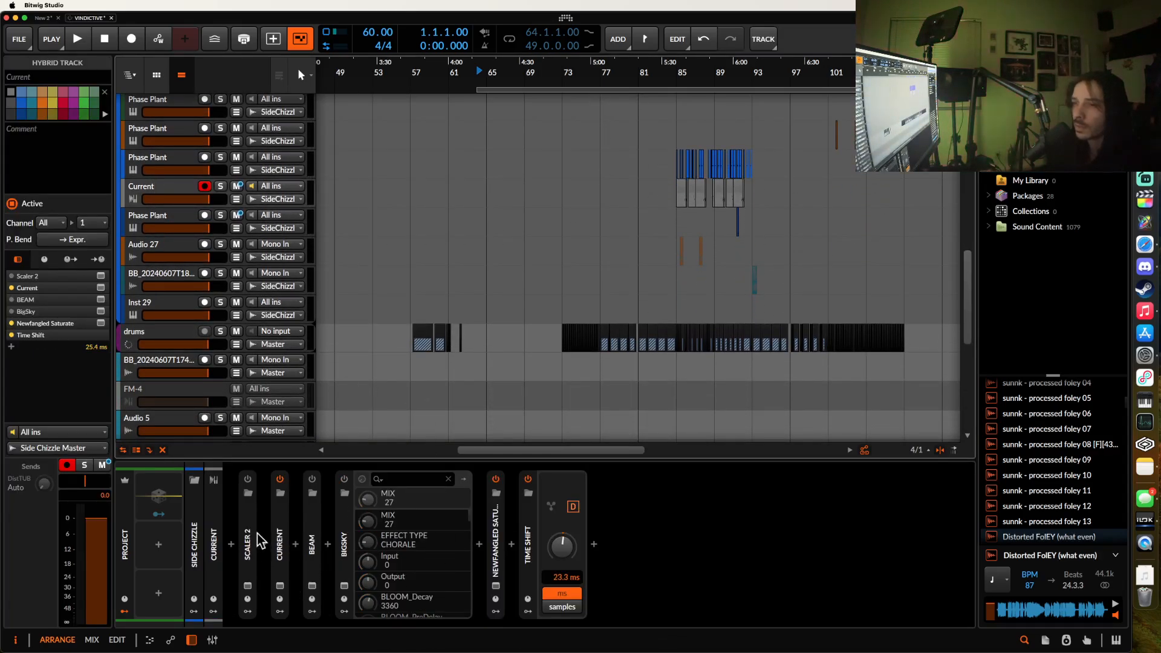
Step: Audition the BB_20240607T165607 clip soloed from bar 5, stopping playback and clearing the solo when done
scroll(471, 238, "down", 7)
scroll(471, 238, "left", 8)
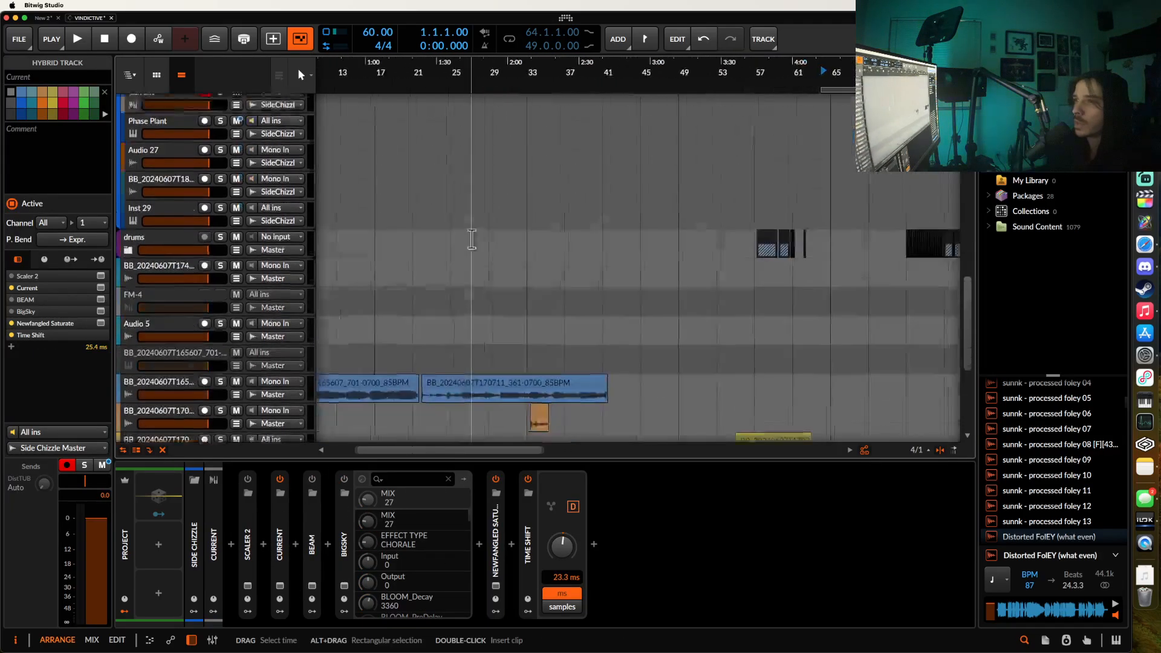
scroll(472, 239, "up", 5)
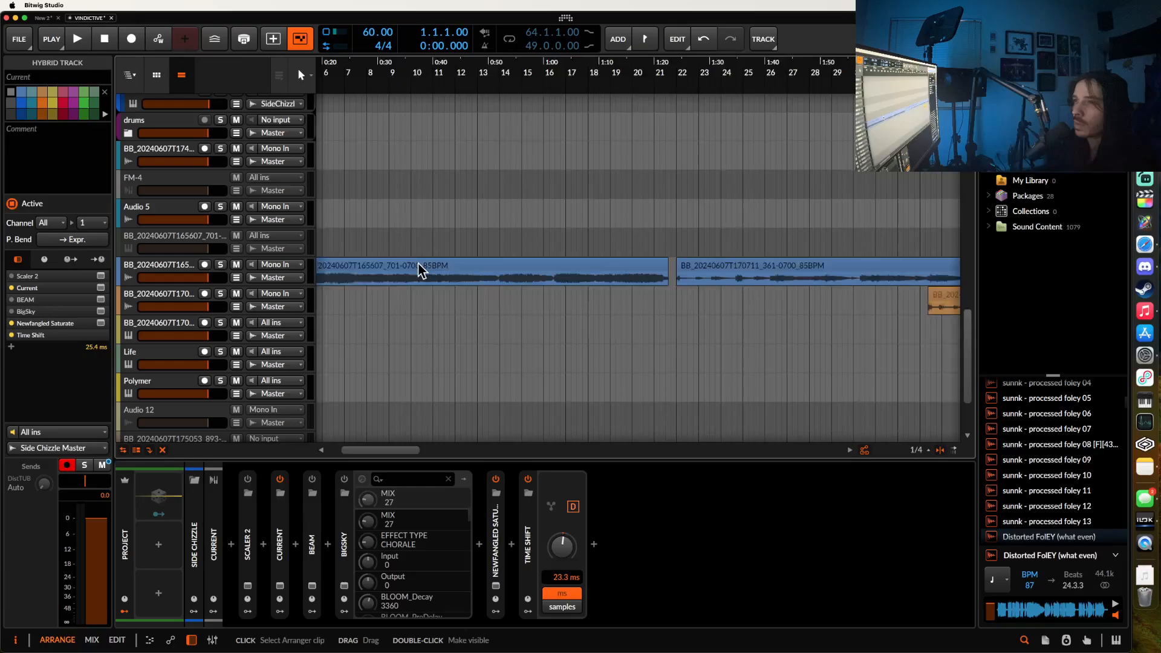
left_click(460, 271)
left_click(221, 265)
key("space")
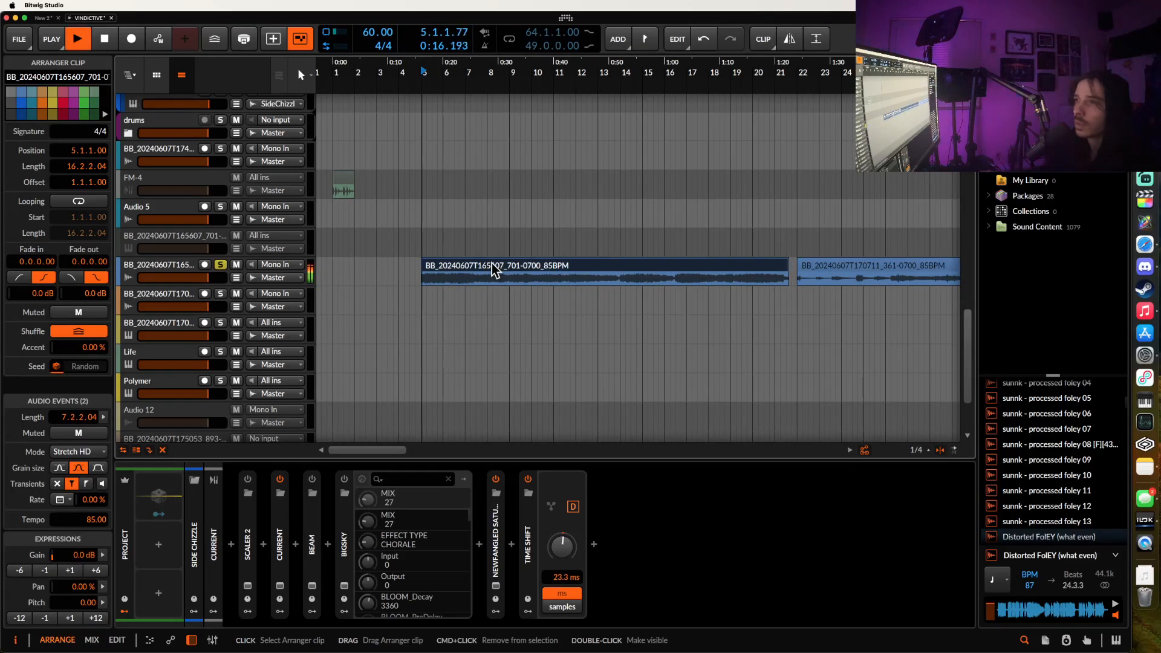
scroll(499, 274, "down", 4)
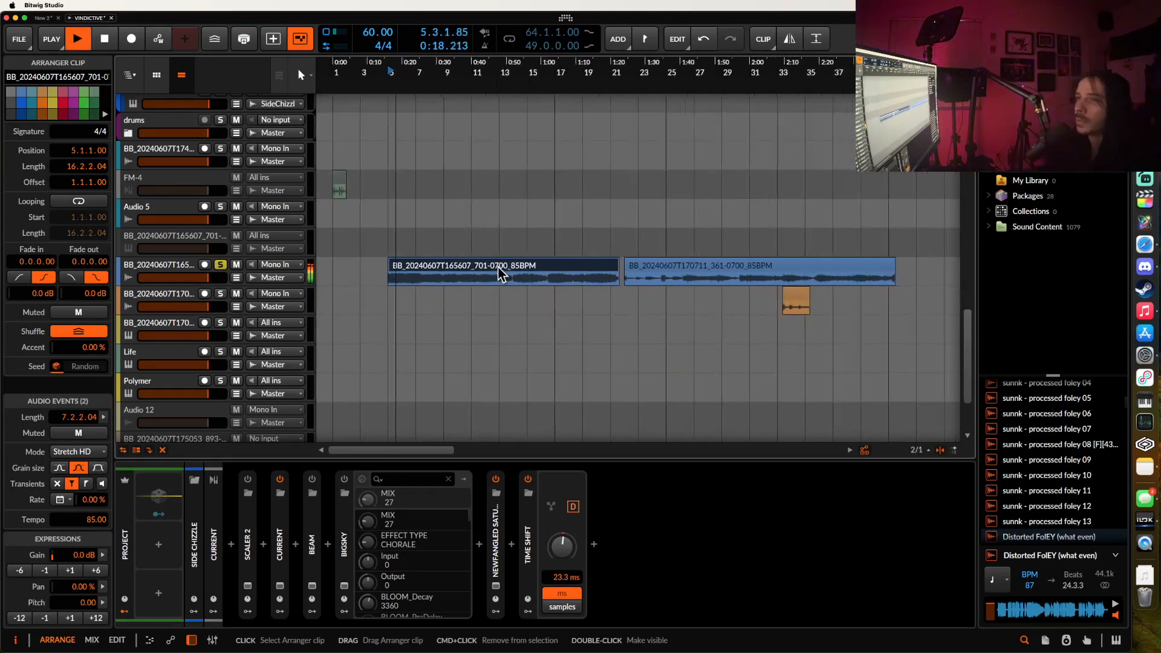
scroll(497, 265, "up", 2)
scroll(460, 293, "up", 1)
scroll(459, 296, "up", 4)
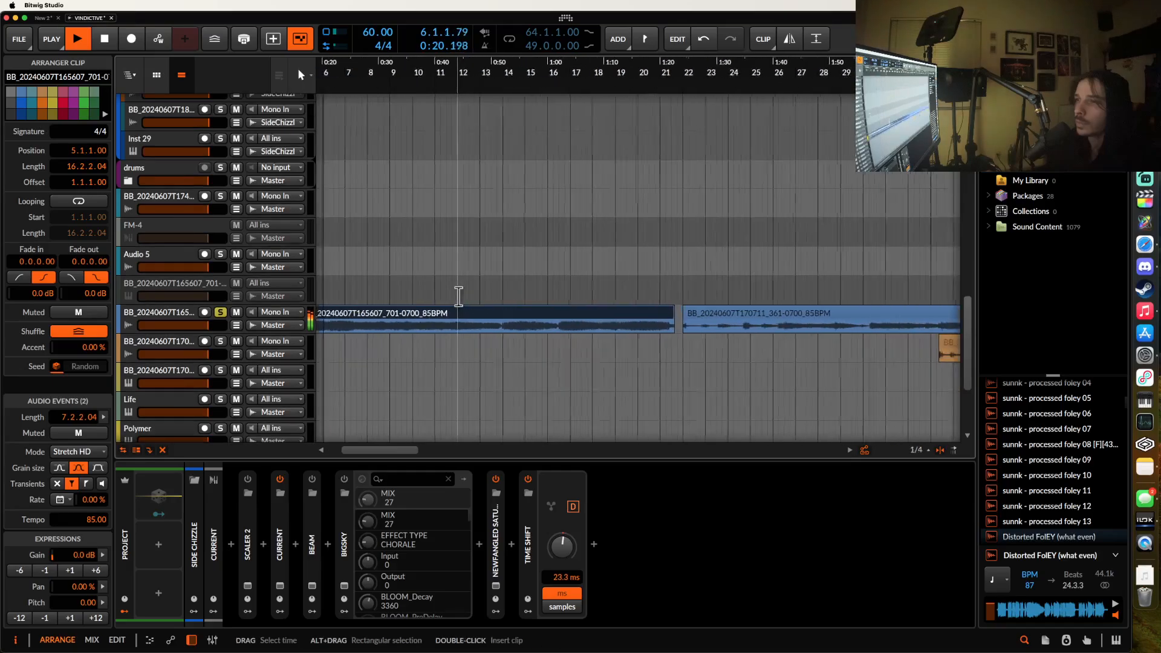
scroll(458, 297, "down", 1)
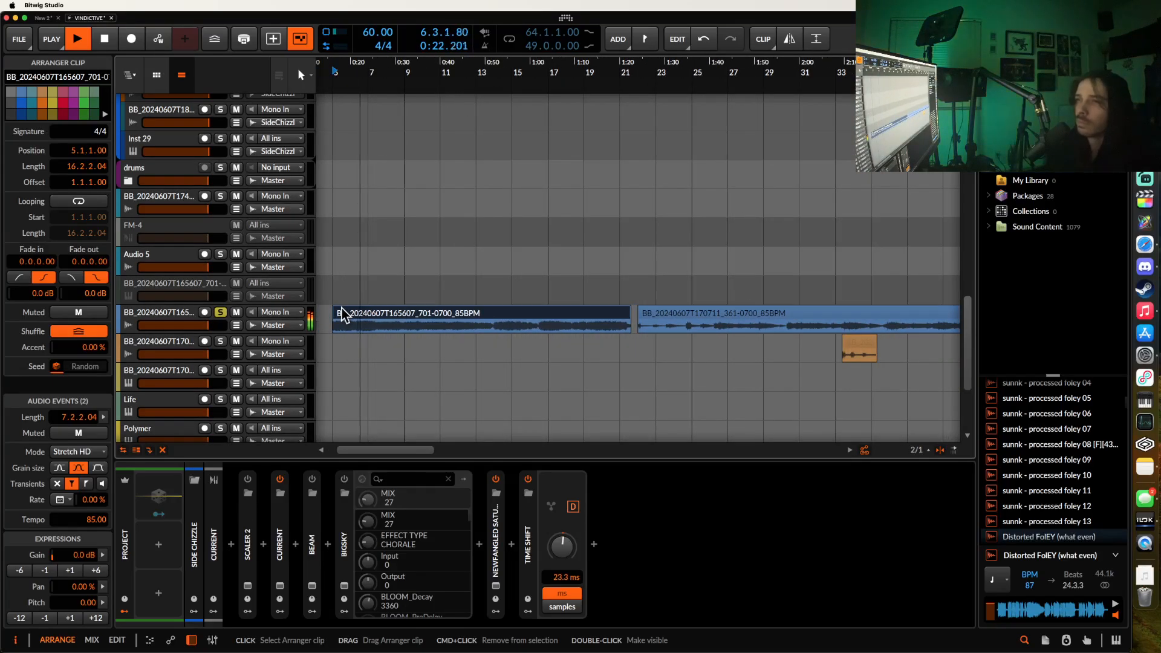
key("space")
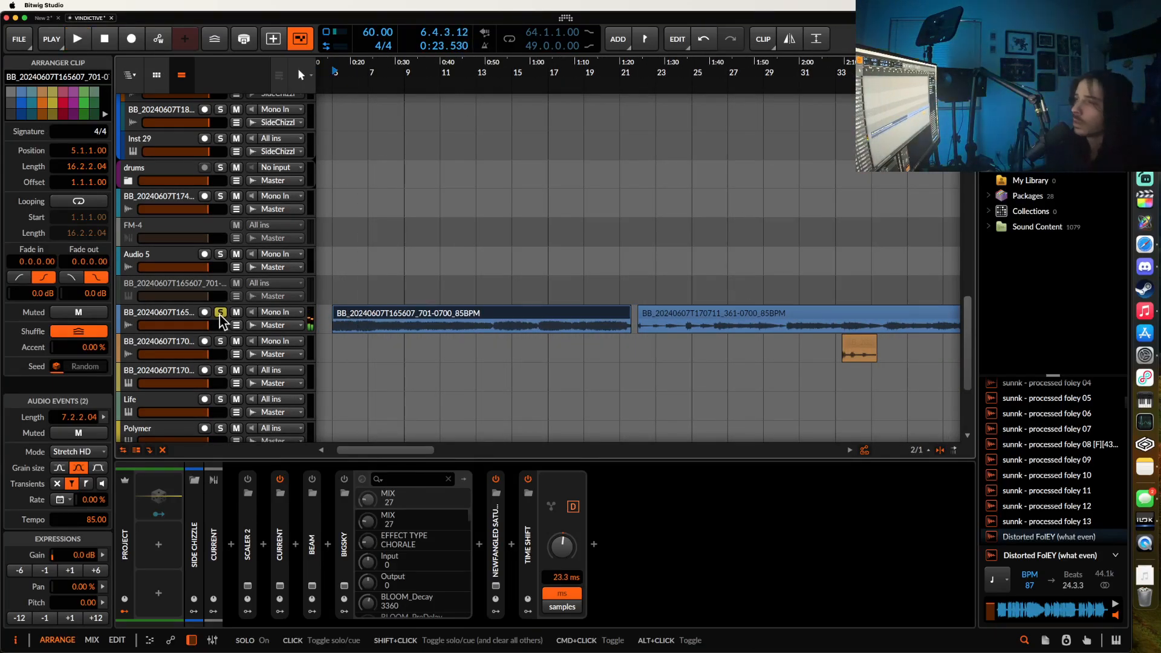
left_click(220, 314)
Step: Solo the BB_20240607T171928 track in the Side Chizzle group, play it from bar 65 and display its device chain
scroll(365, 347, "up", 10)
scroll(366, 347, "left", 2)
scroll(366, 348, "down", 2)
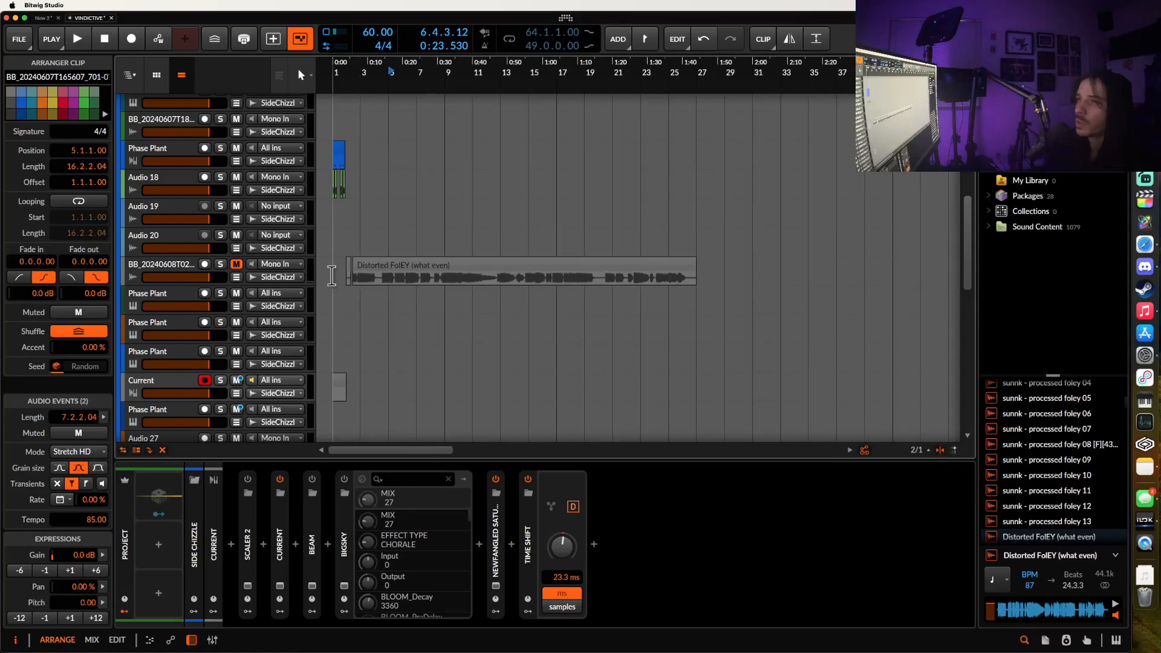
scroll(337, 270, "up", 3)
scroll(438, 255, "down", 3)
scroll(438, 256, "up", 6)
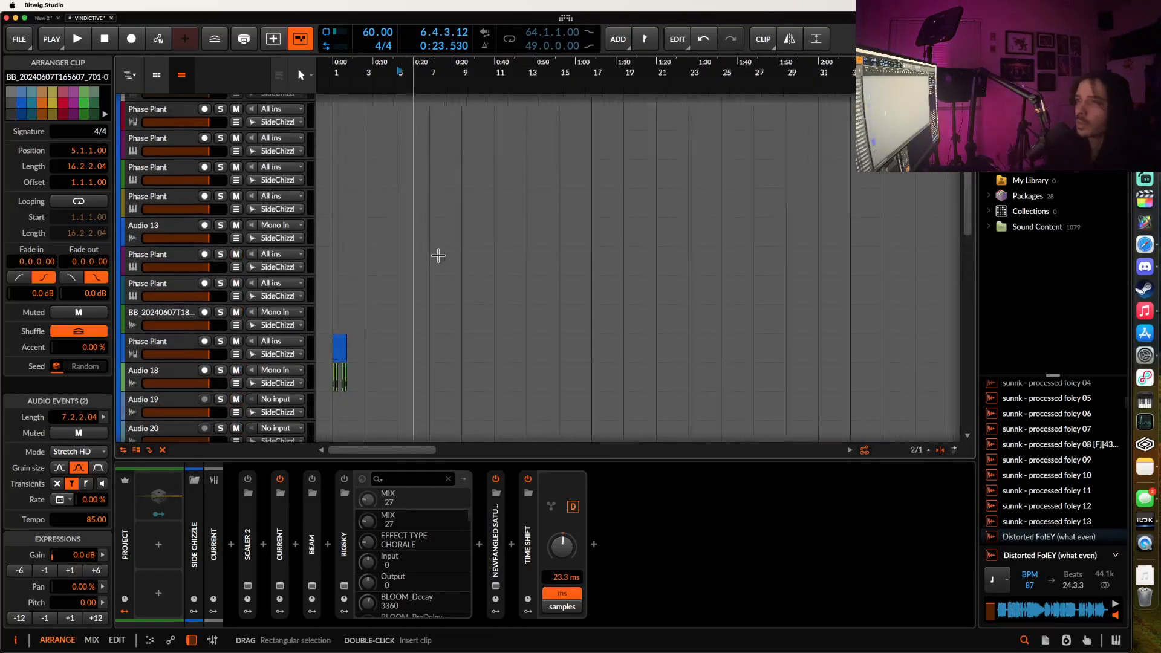
scroll(438, 255, "up", 6)
scroll(438, 256, "down", 2)
scroll(438, 256, "right", 10)
scroll(581, 233, "up", 5)
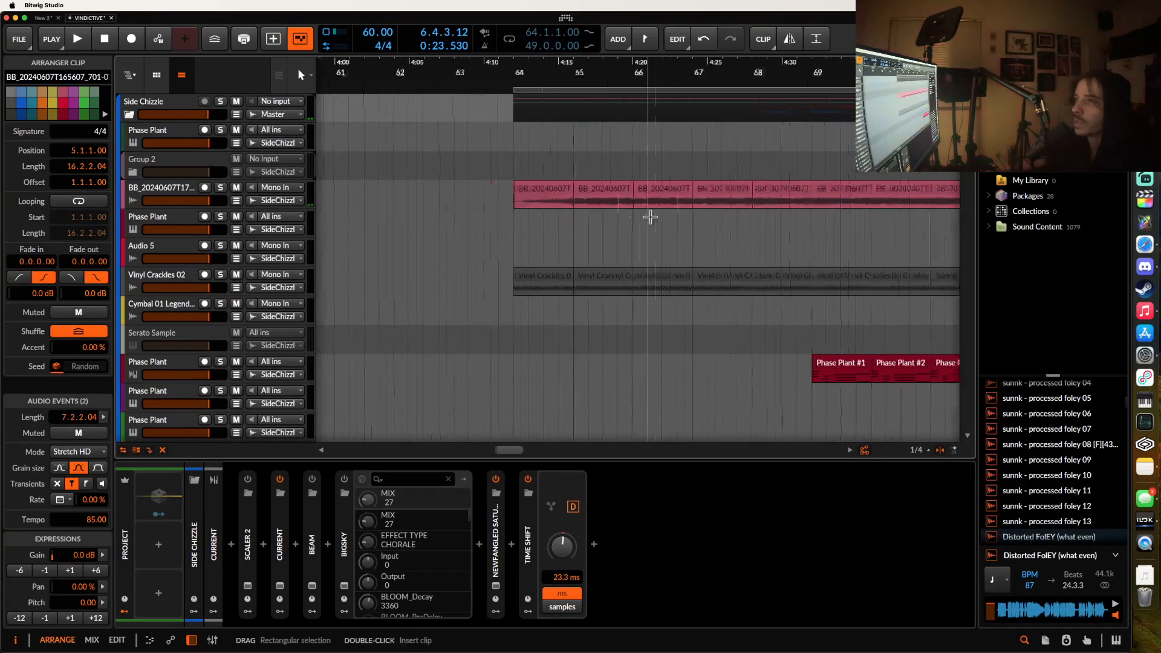
scroll(650, 217, "right", 3)
left_click(426, 192)
left_click(220, 188)
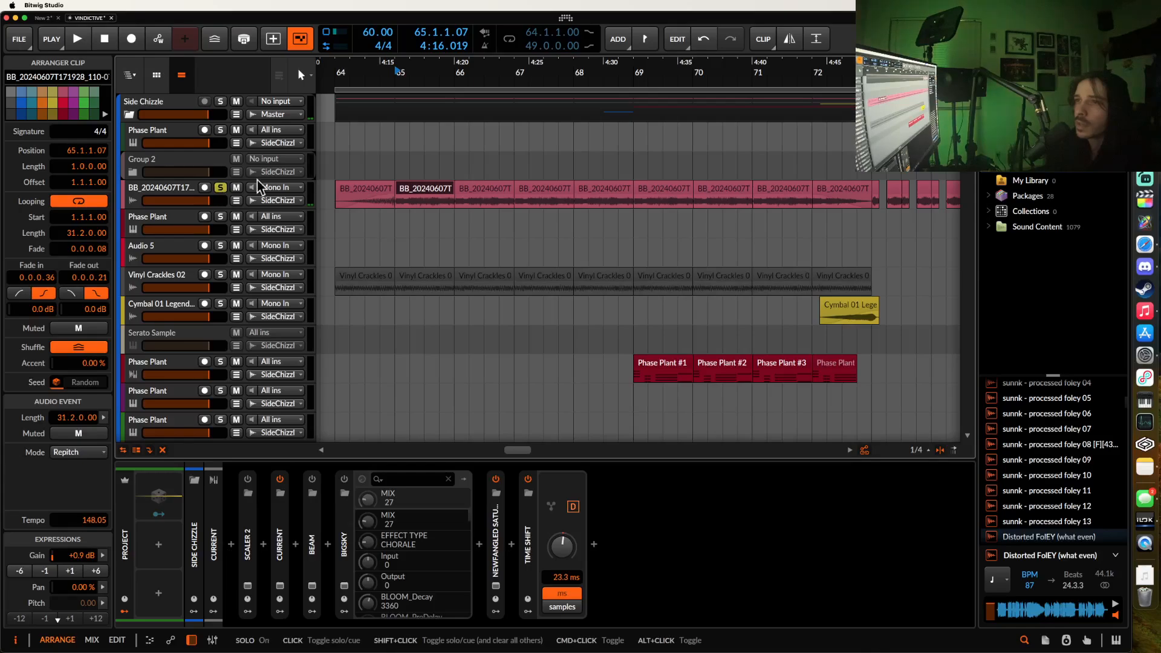
key("space")
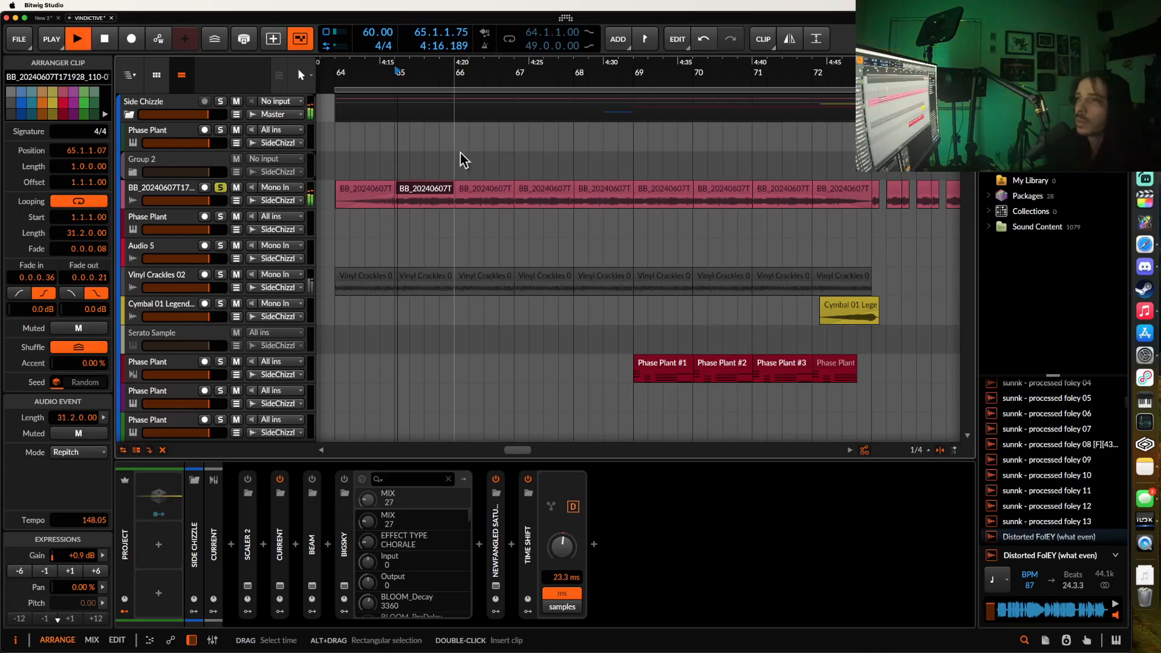
left_click(148, 200)
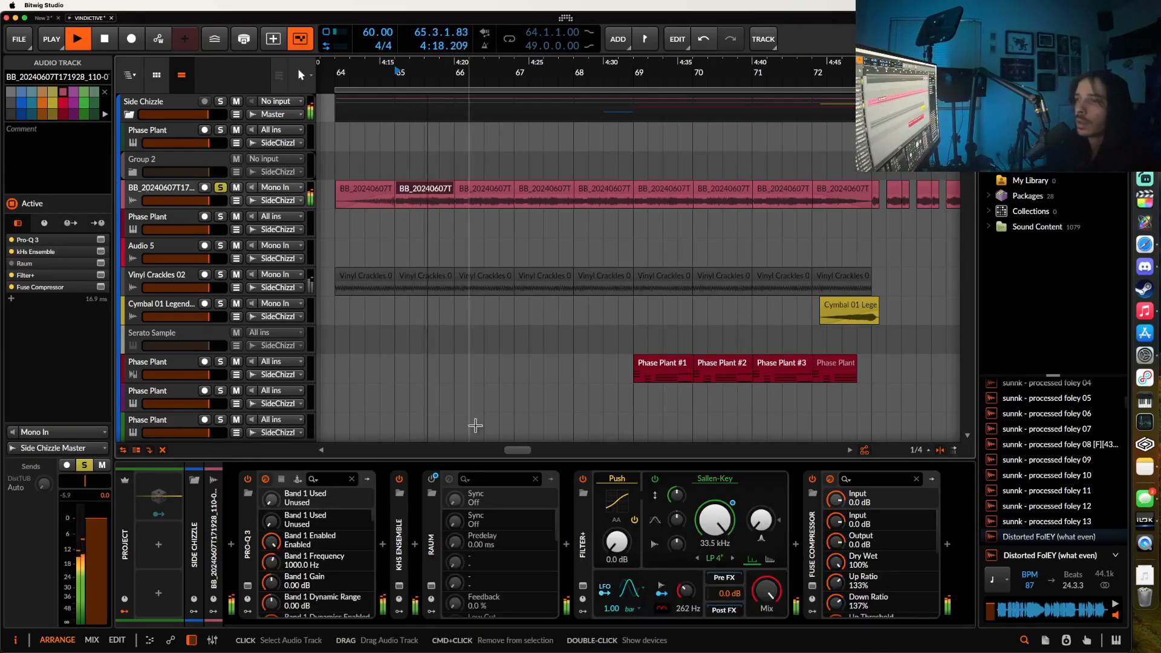
Step: Inspect the Fuse Compressor's interface on the BB_20240607T171928 track, and end the audition by stopping playback and clearing the track's solo
left_click(811, 588)
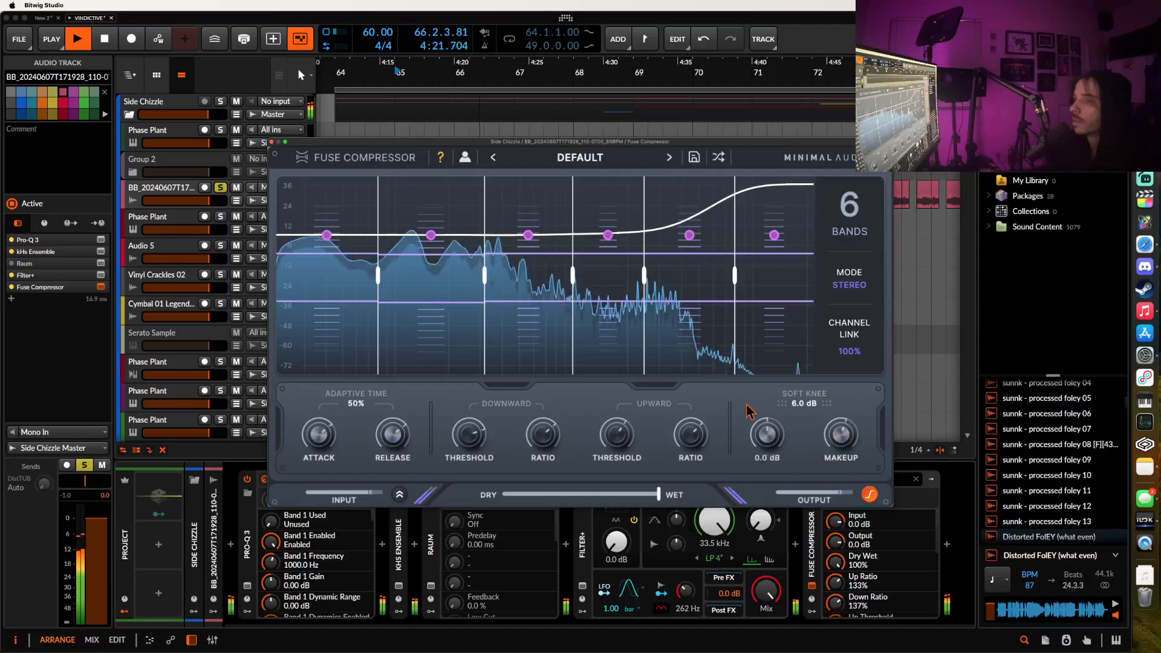
left_click(271, 142)
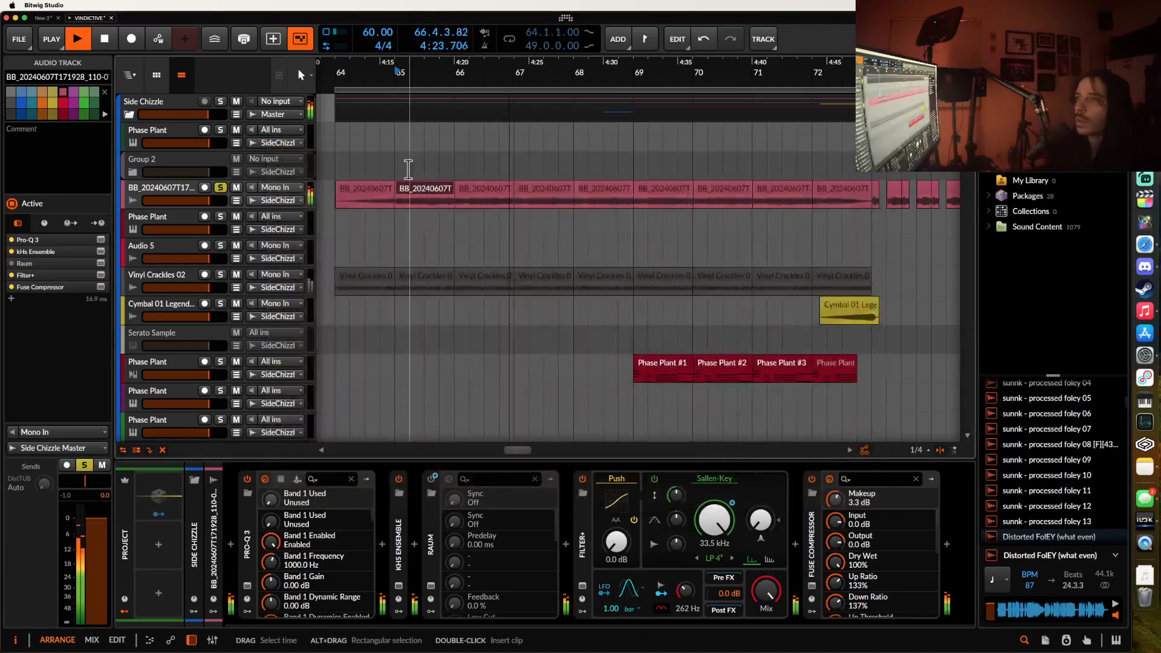
scroll(409, 169, "right", 6)
scroll(409, 170, "down", 5)
key("space")
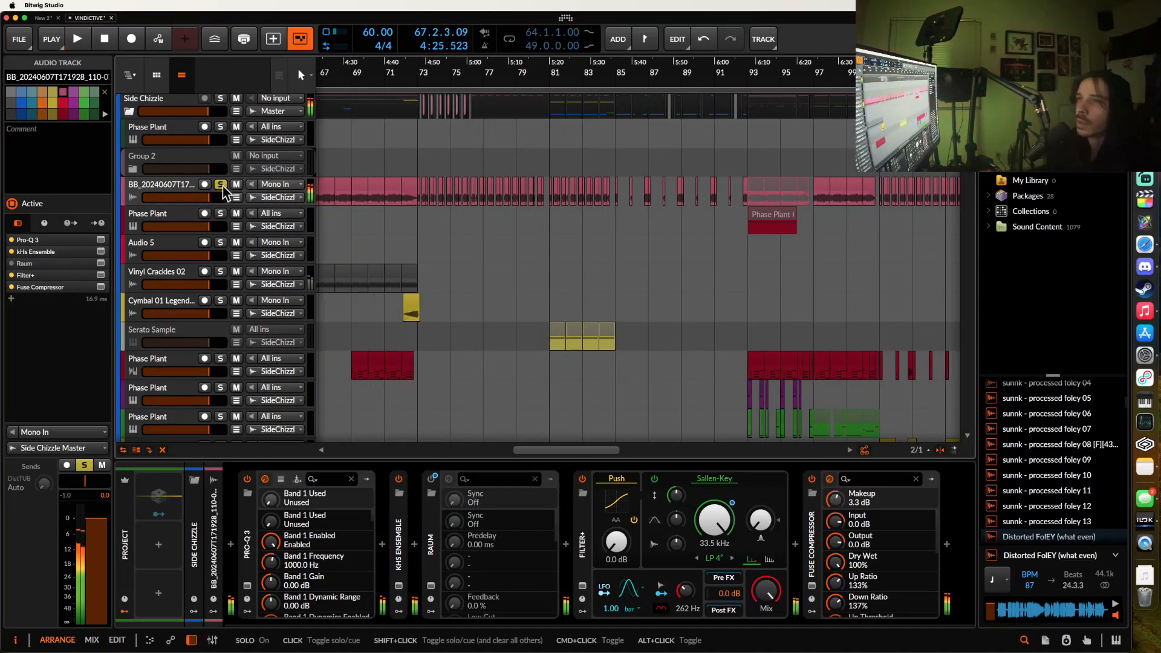
left_click(221, 185)
Step: Play the full arrangement from bar 77 to hear the chopped BB_20240607T171928 clips in context
scroll(508, 181, "up", 3)
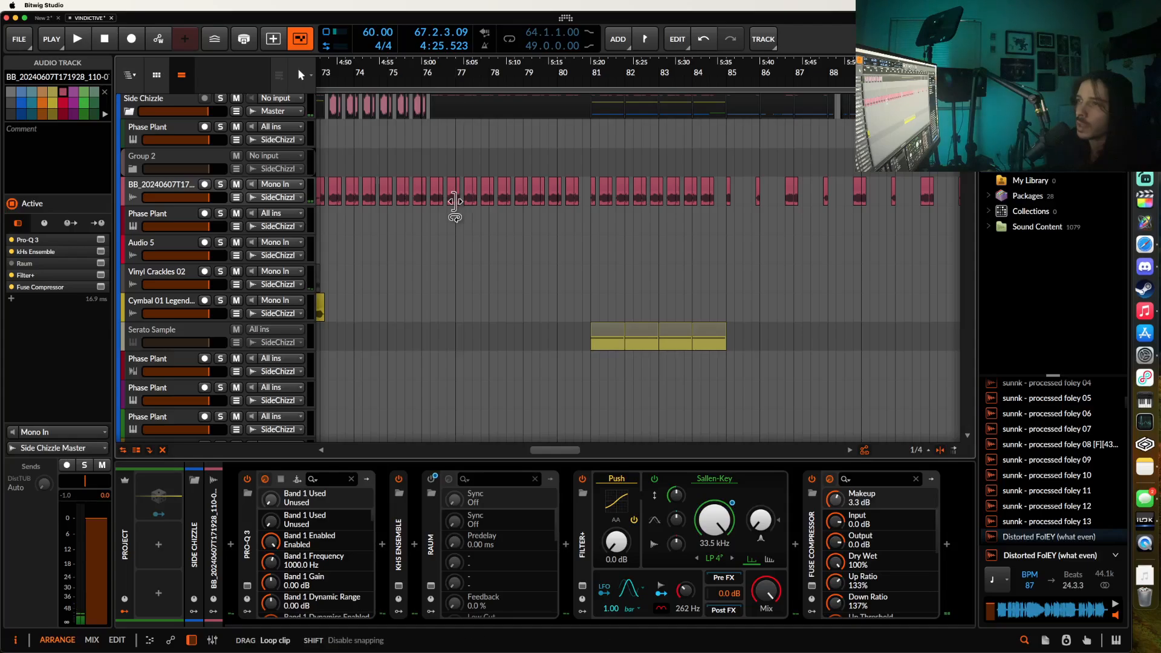
left_click(456, 202)
scroll(458, 202, "down", 2)
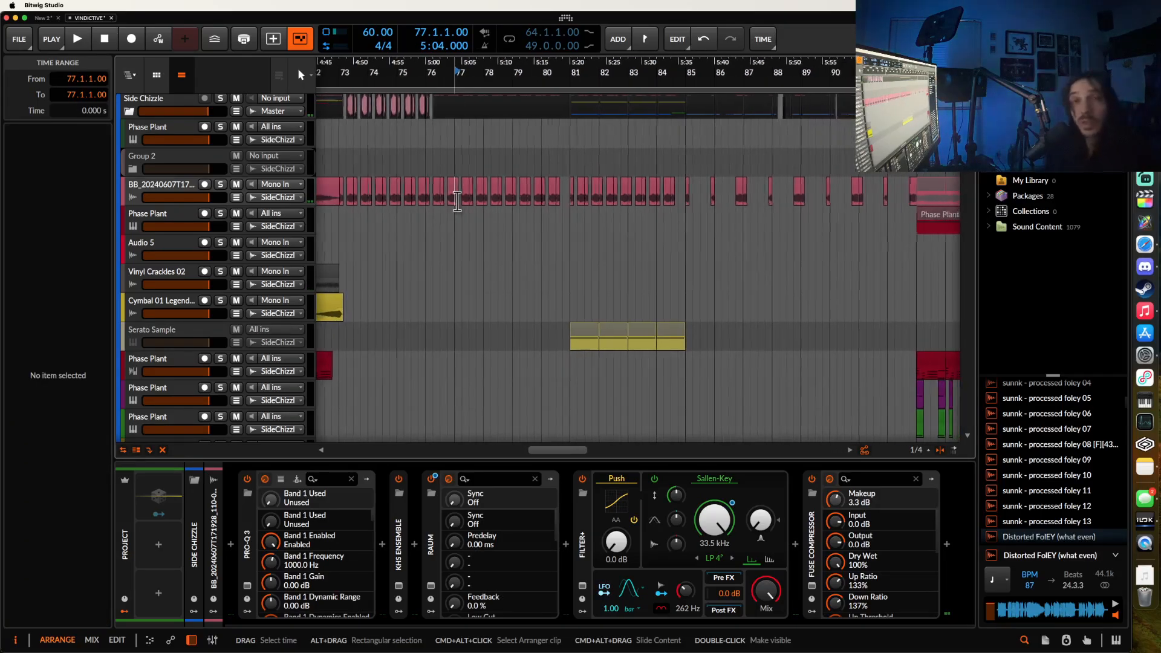
key("space")
scroll(532, 193, "up", 2)
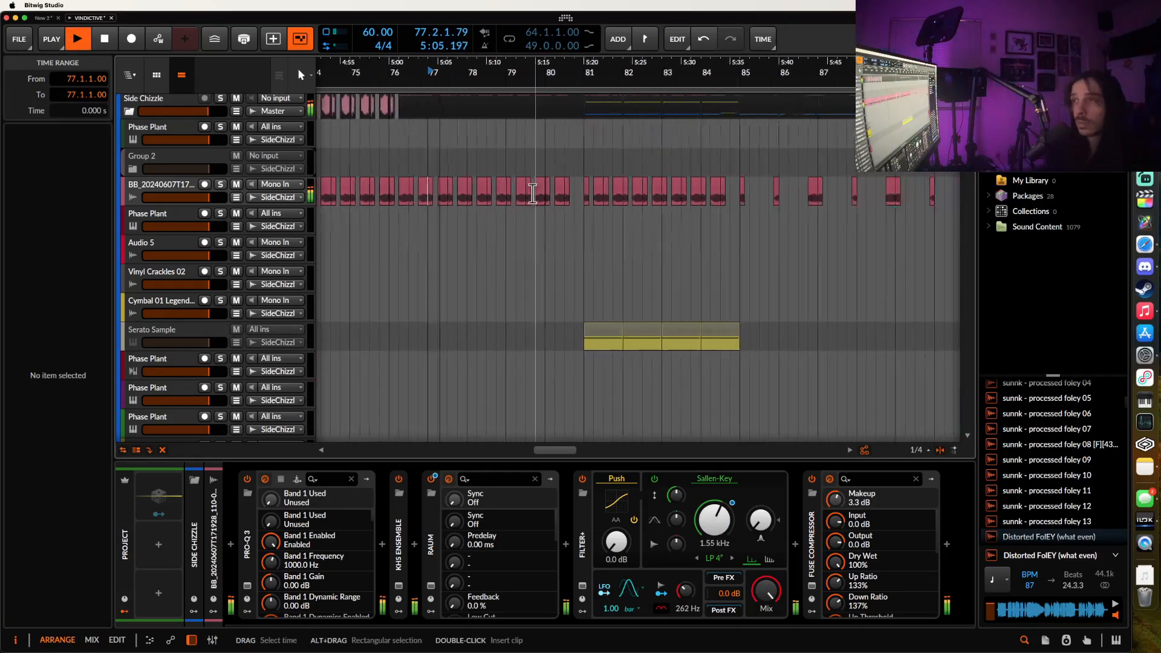
scroll(532, 193, "up", 1)
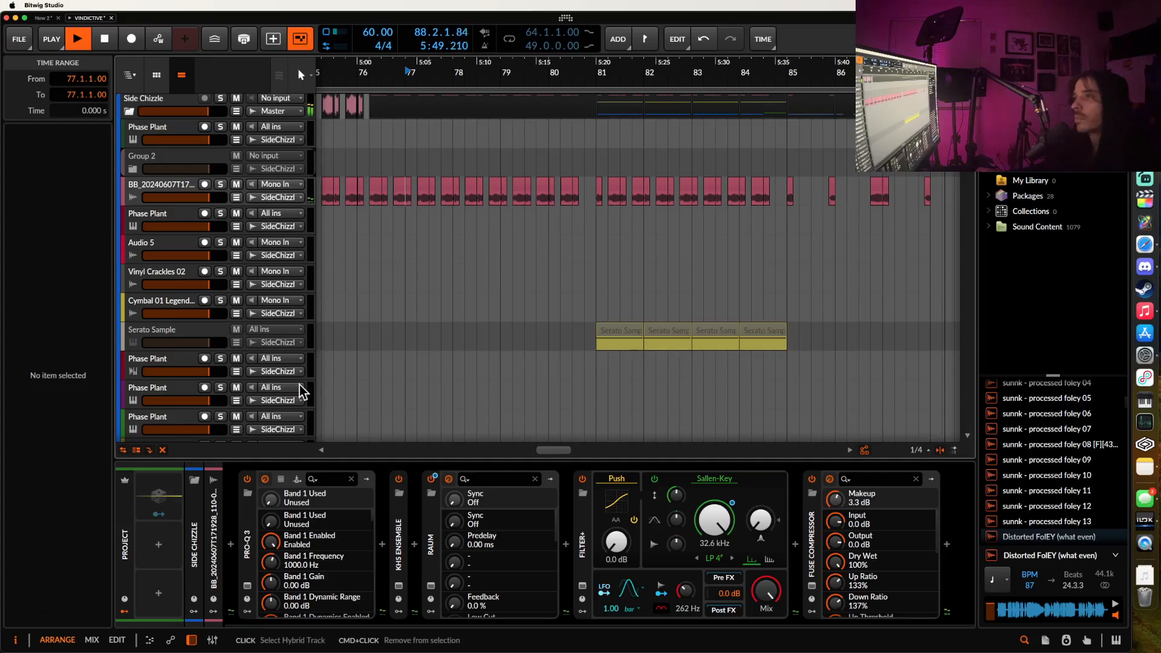
Step: Review the sparse BB_20240607T171928 clips leading up to bar 93 during playback, selecting their track to inspect its settings and devices
scroll(299, 385, "up", 1)
scroll(439, 261, "right", 5)
scroll(440, 260, "down", 1)
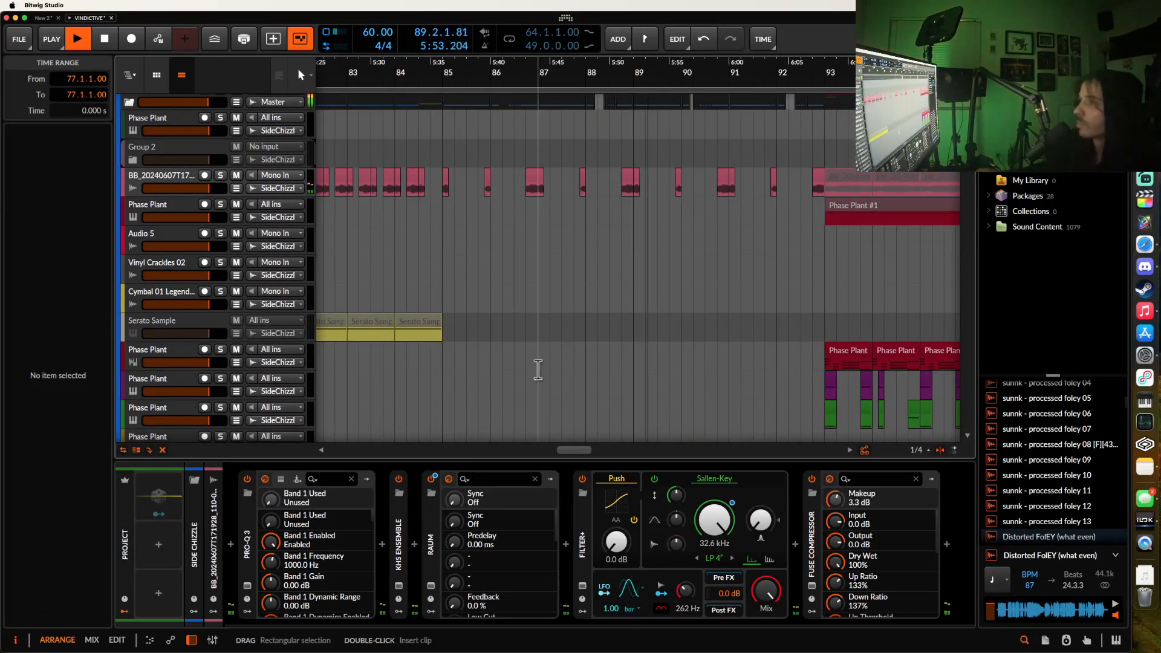
scroll(575, 324, "up", 1)
scroll(575, 324, "right", 2)
scroll(575, 325, "up", 2)
scroll(575, 324, "down", 3)
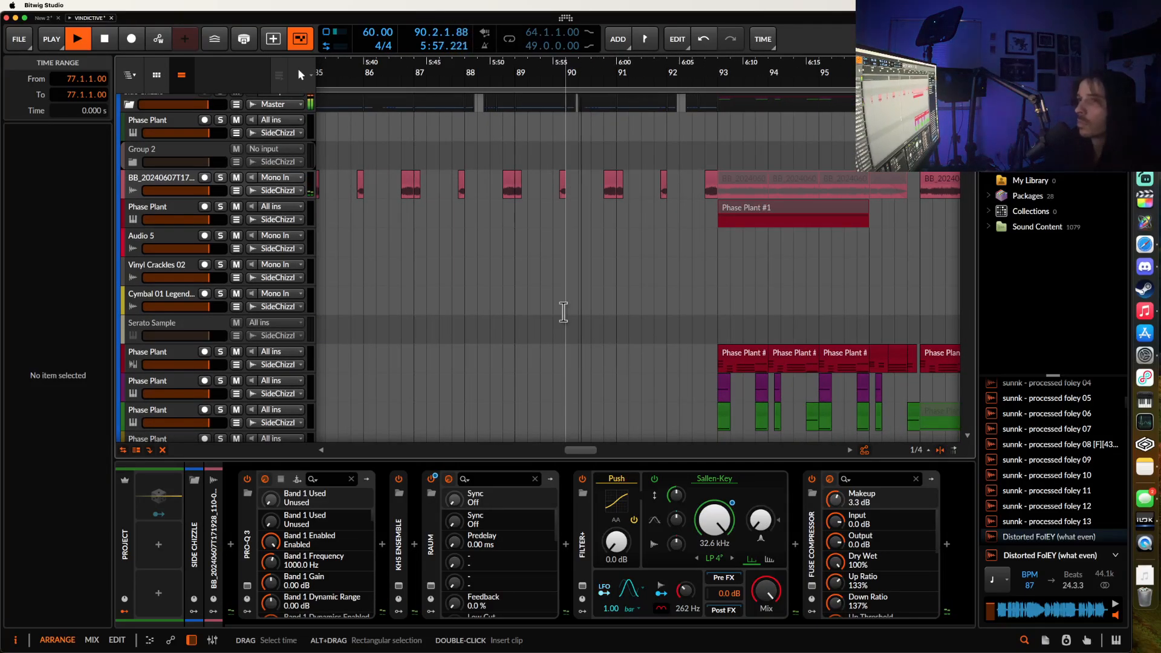
left_click(169, 182)
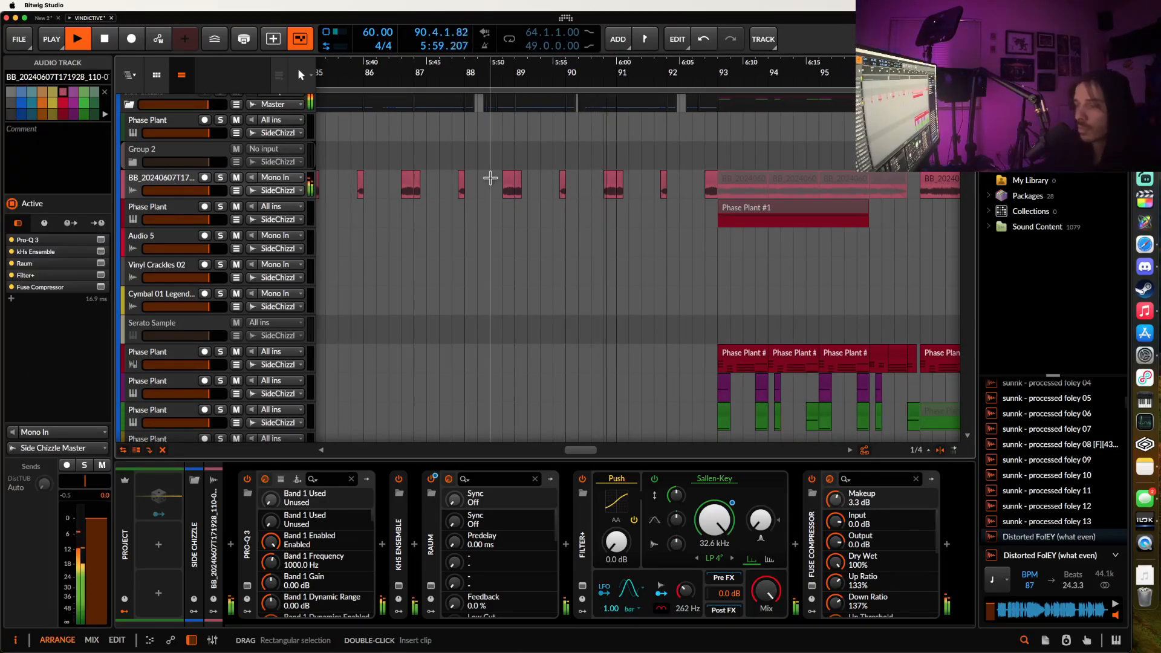
scroll(491, 177, "down", 2)
scroll(489, 176, "up", 2)
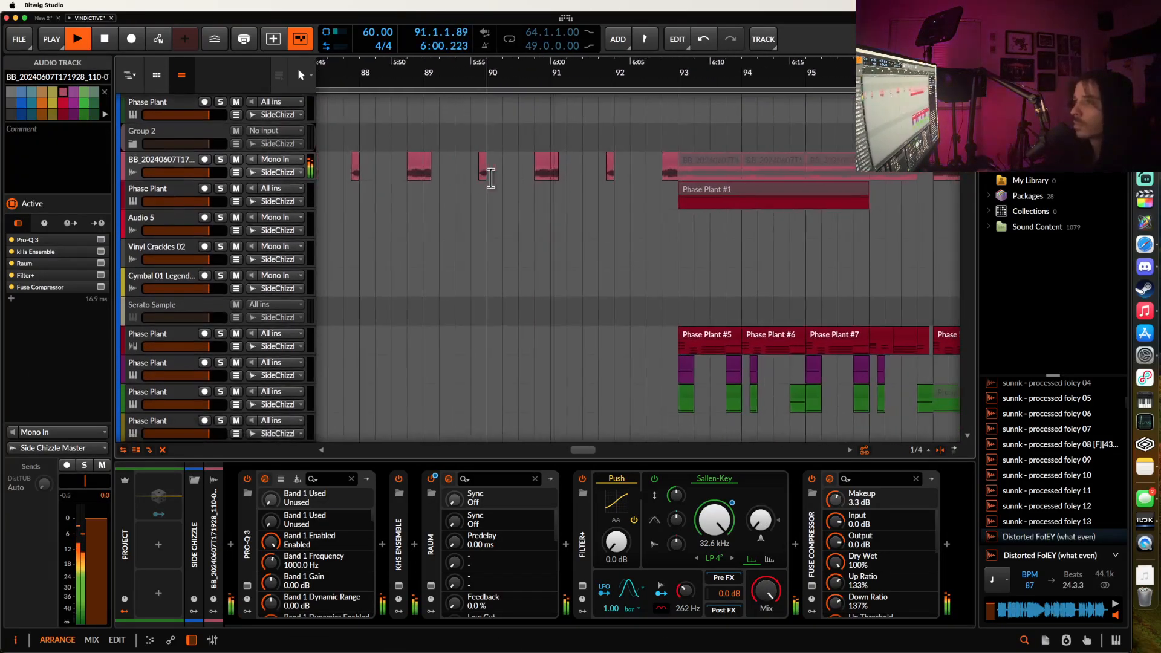
Step: Select the short BB_20240607T171928 clip at position 90.4.1 and examine the layered Phase Plant section from bar 93 during playback
left_click(538, 165)
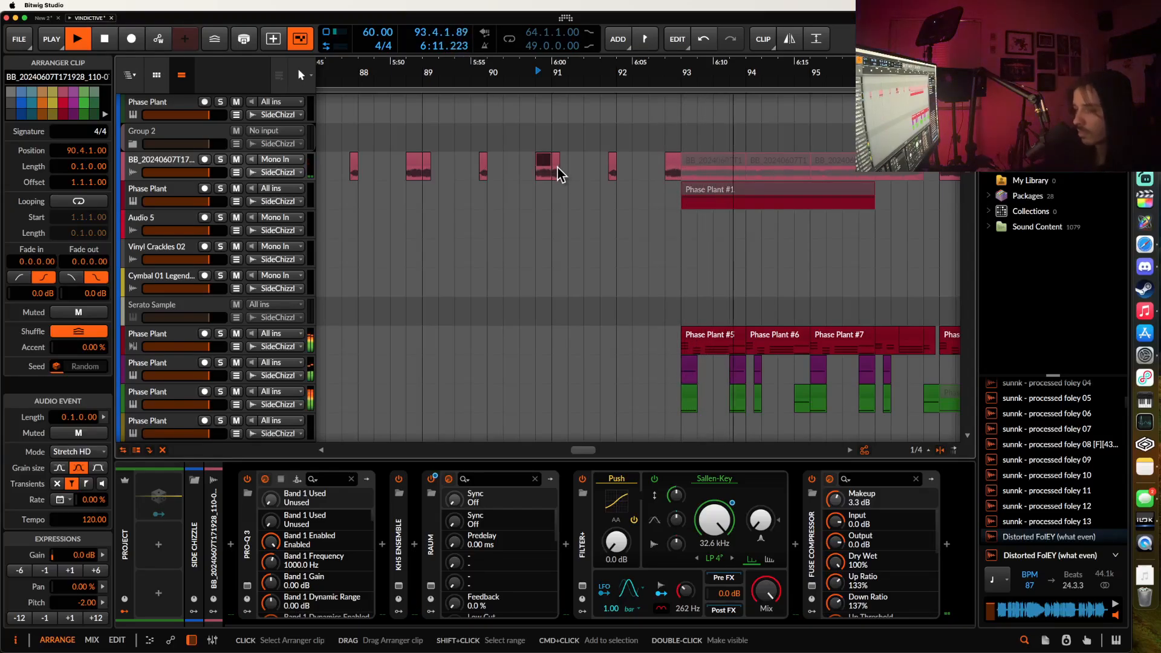
scroll(619, 202, "right", 3)
scroll(620, 202, "down", 2)
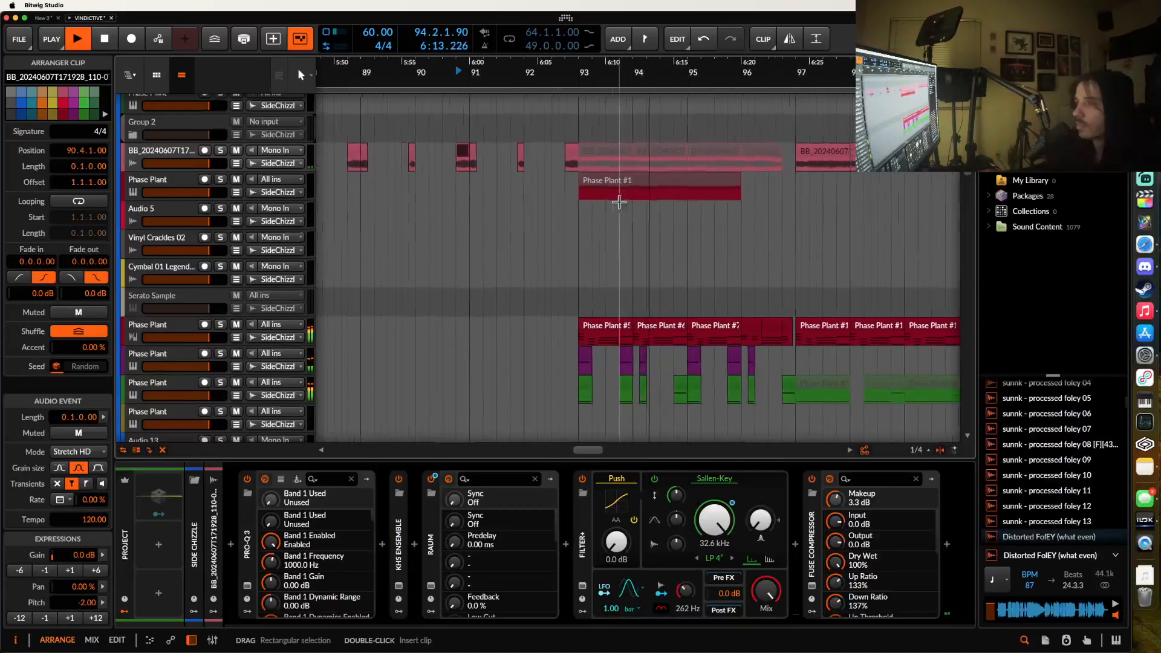
scroll(619, 202, "right", 2)
scroll(619, 202, "down", 1)
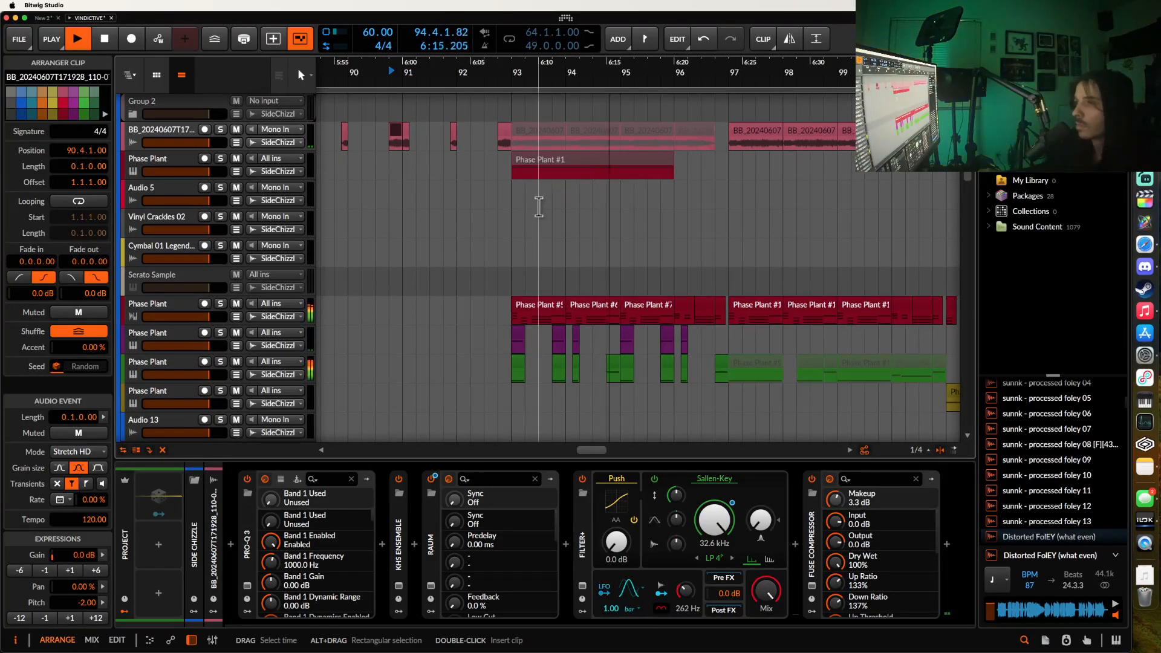
scroll(539, 206, "right", 2)
scroll(539, 206, "up", 1)
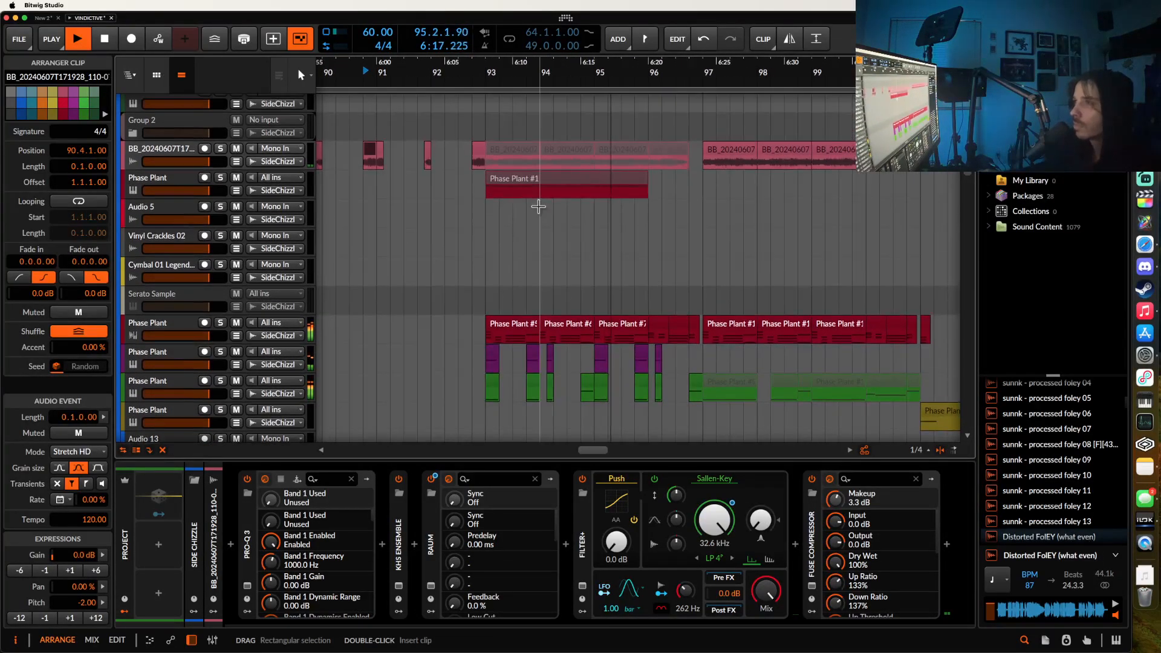